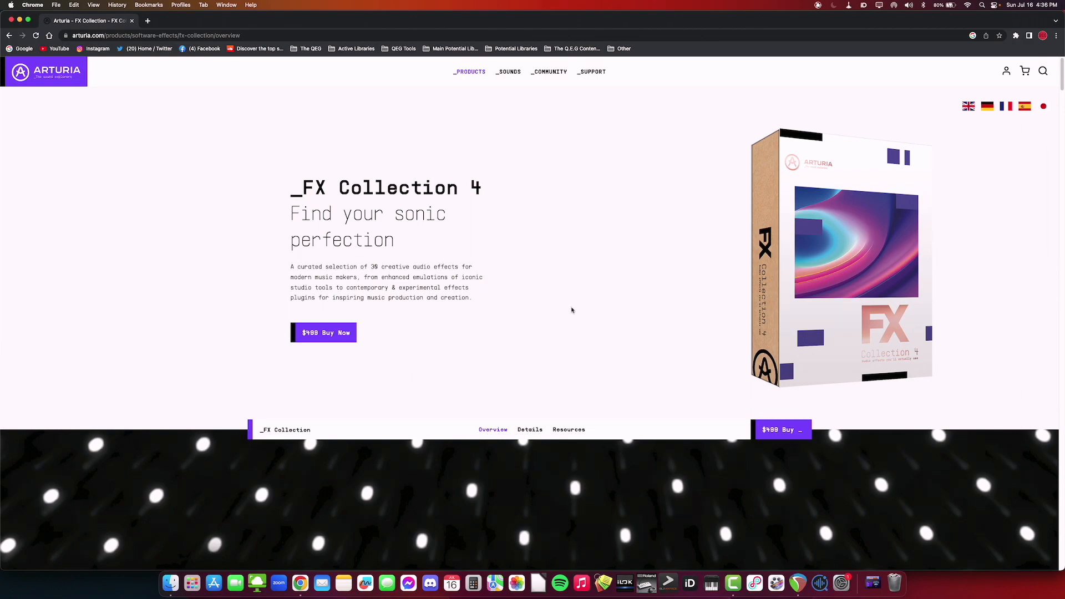
scroll(572, 309, "down", 10)
scroll(572, 310, "down", 10)
scroll(571, 310, "down", 10)
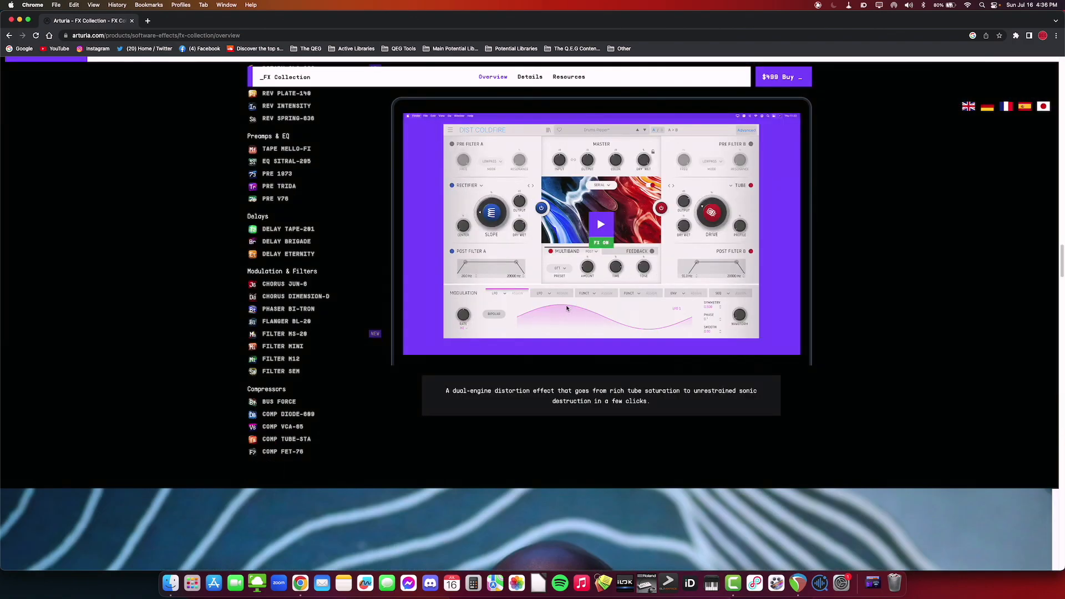
scroll(566, 305, "up", 2)
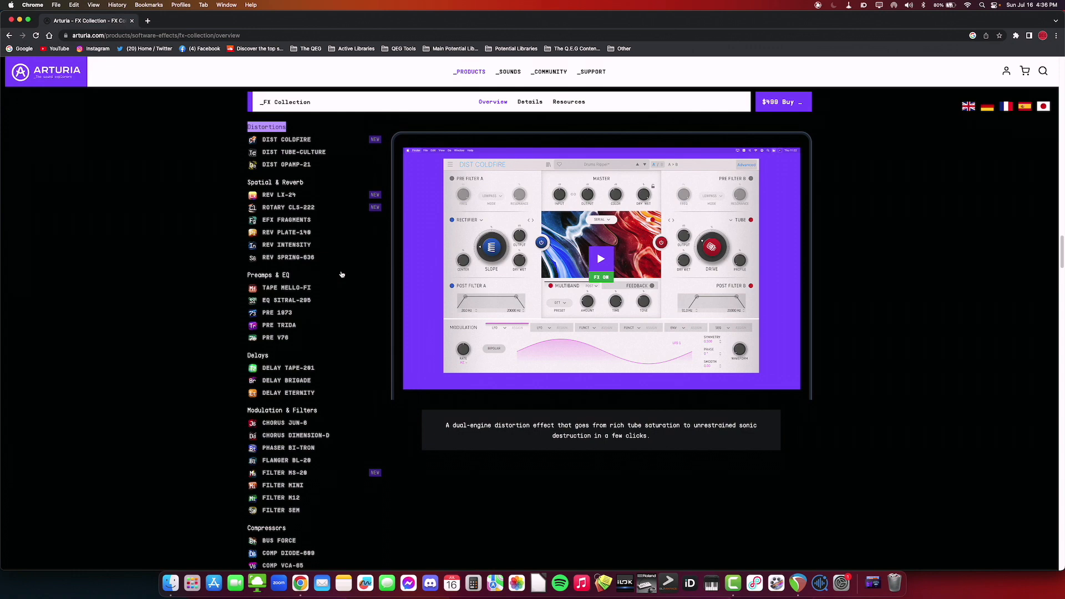
scroll(343, 271, "up", 2)
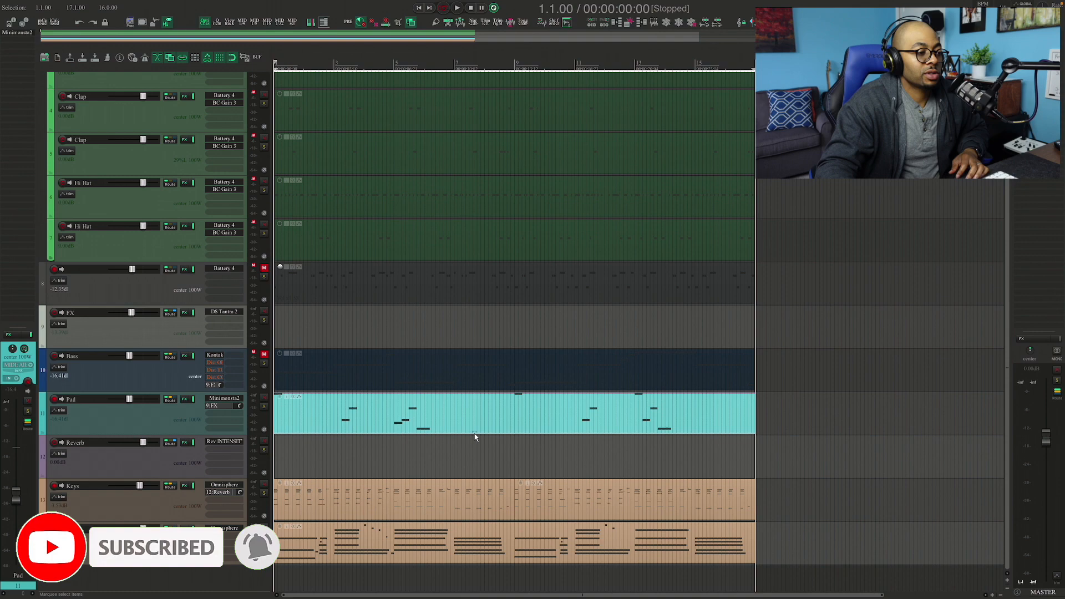
Unmute the Bass track, close Kontakt, then play the song through and stop
key("u")
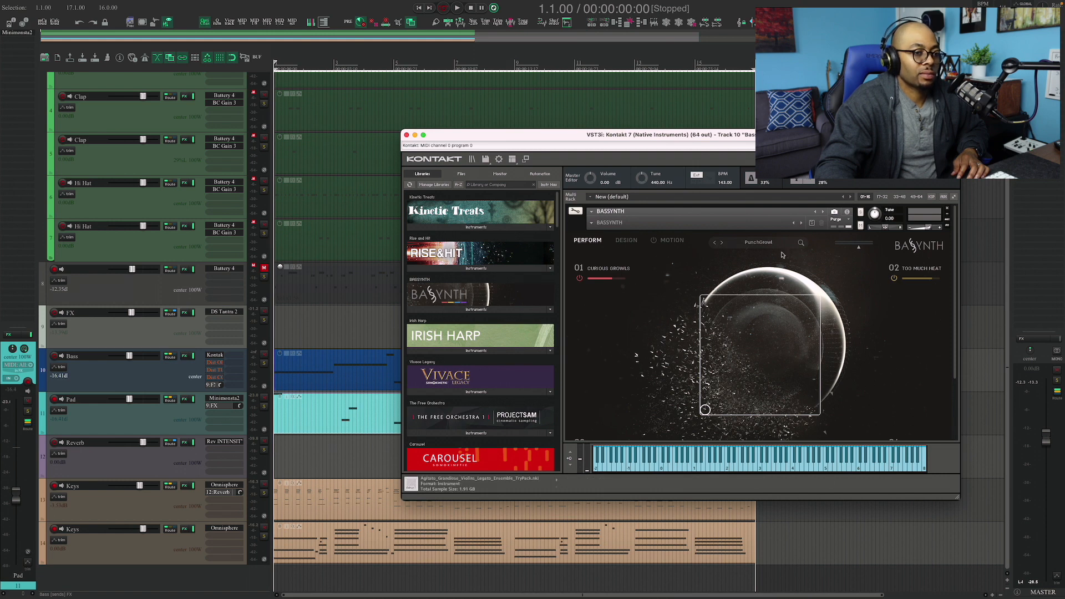
left_click(406, 136)
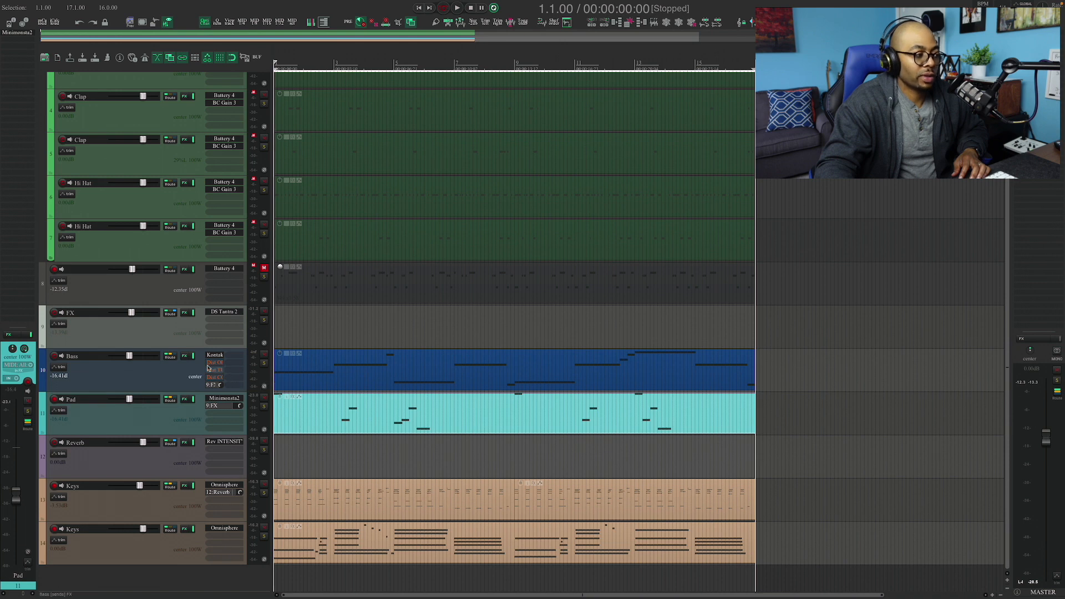
scroll(275, 392, "up", 2)
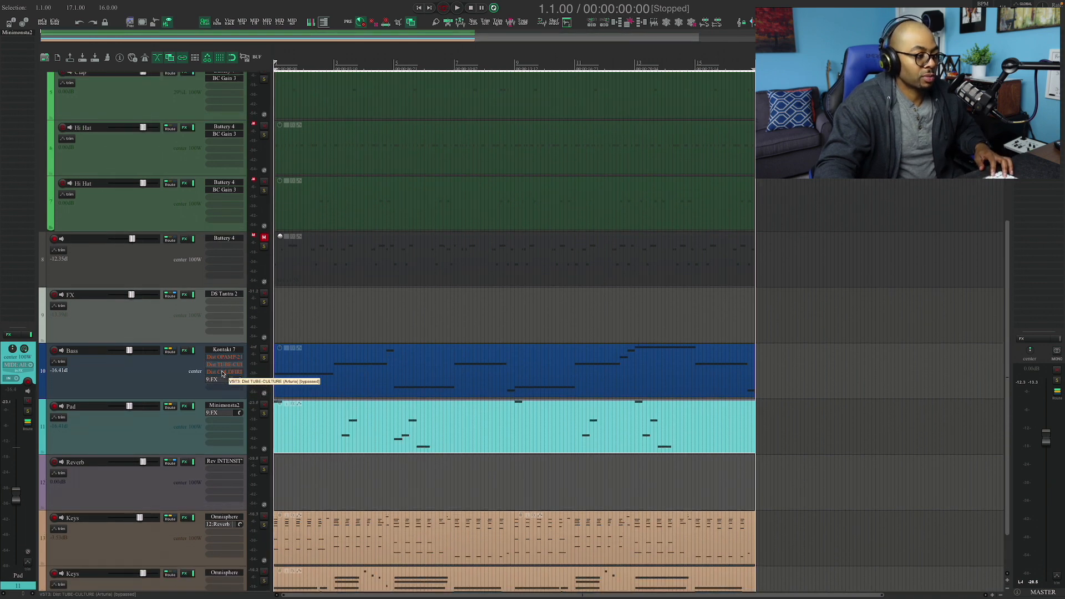
key("space")
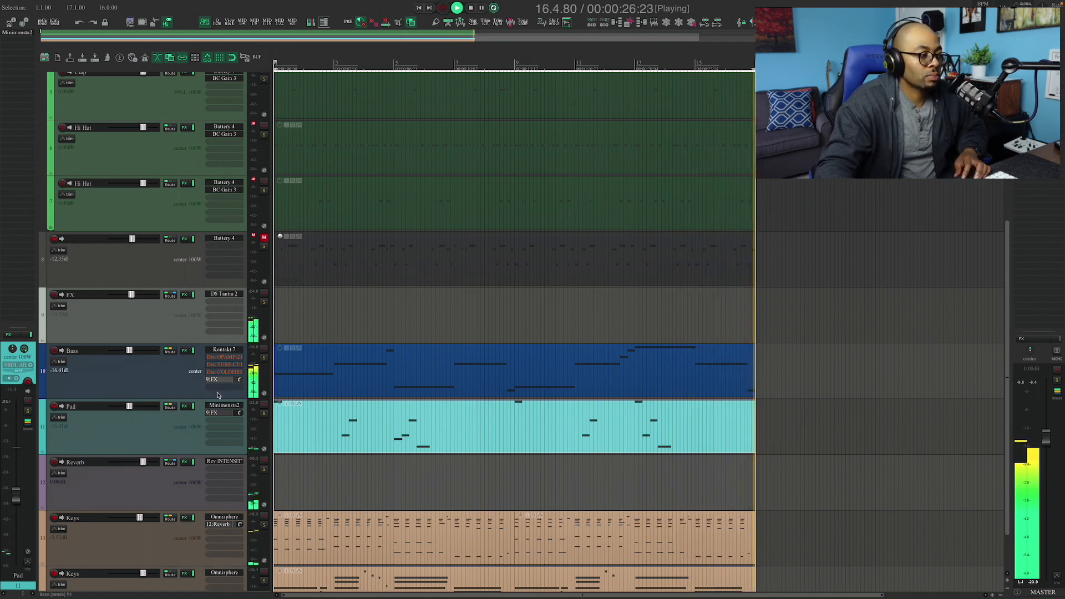
key("space")
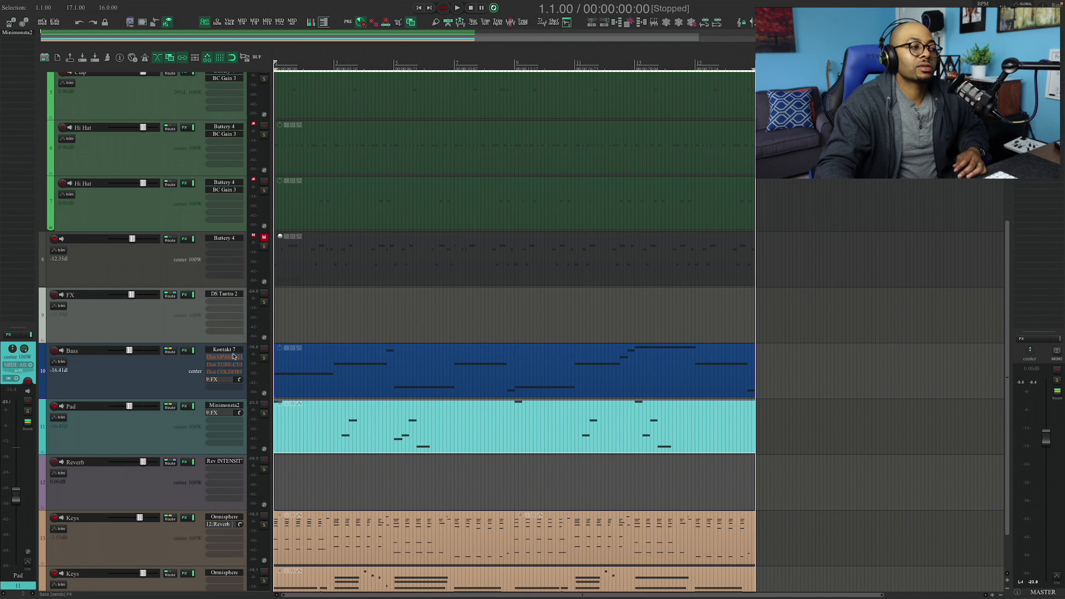
Open and enable Dist OPAMP-21 on the bass, play, then hit the pedal's BYPASS to compare
double_click(210, 361)
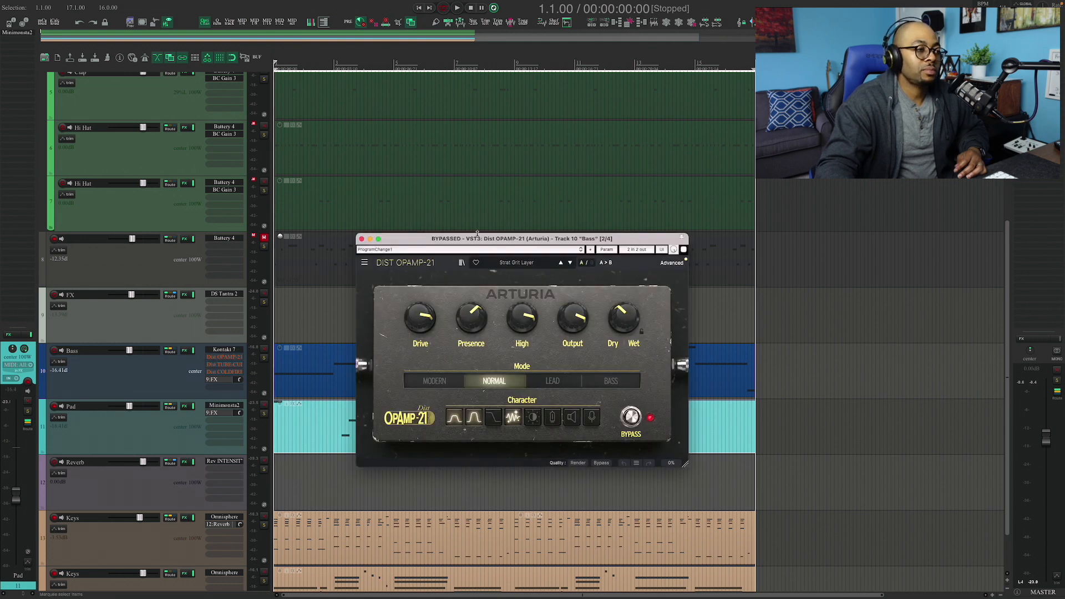
left_click_drag(479, 240, 500, 108)
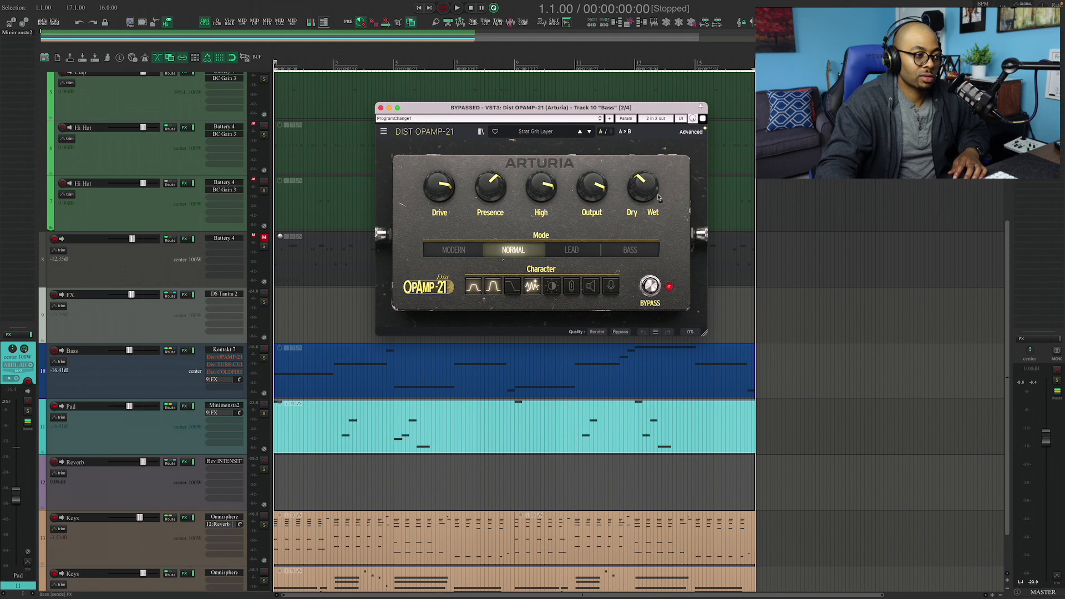
left_click(704, 119)
key("space")
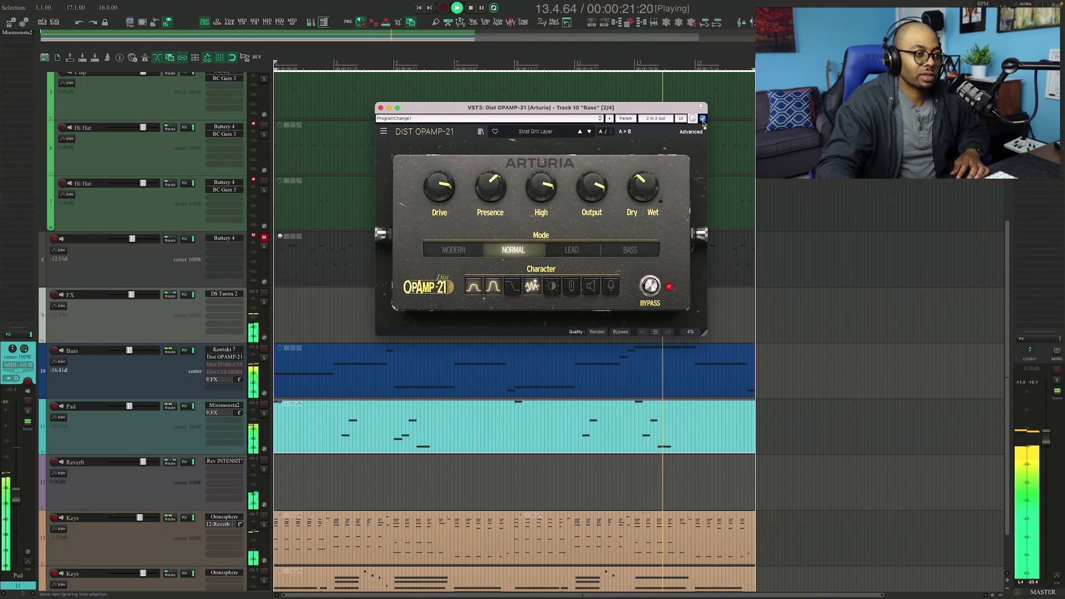
left_click(650, 287)
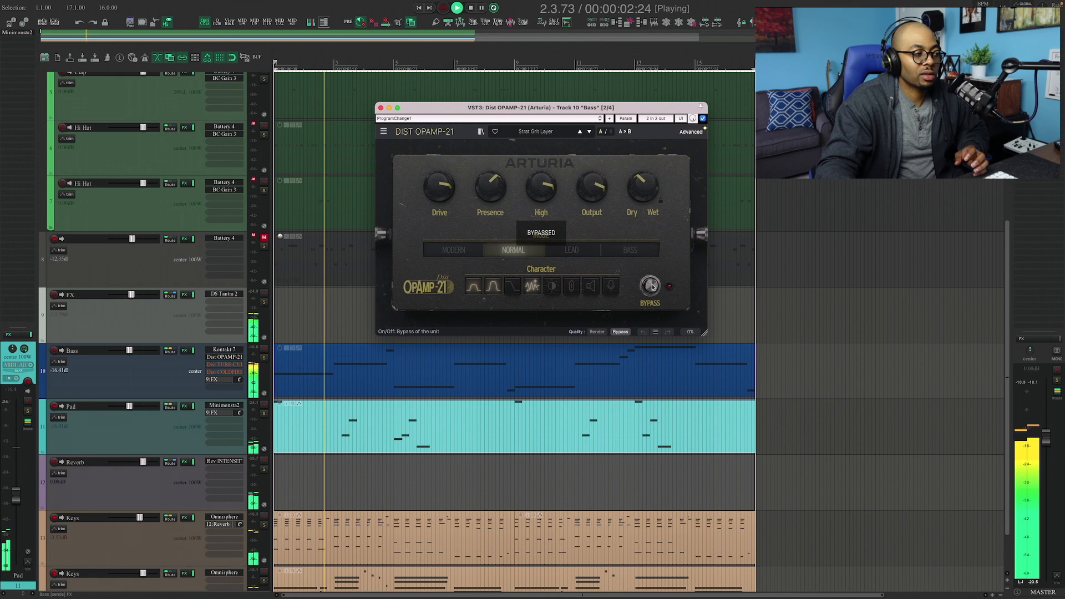
Re-engage the pedal, step presets to Bass Tube Drive Light and show the full preset list
left_click(652, 287)
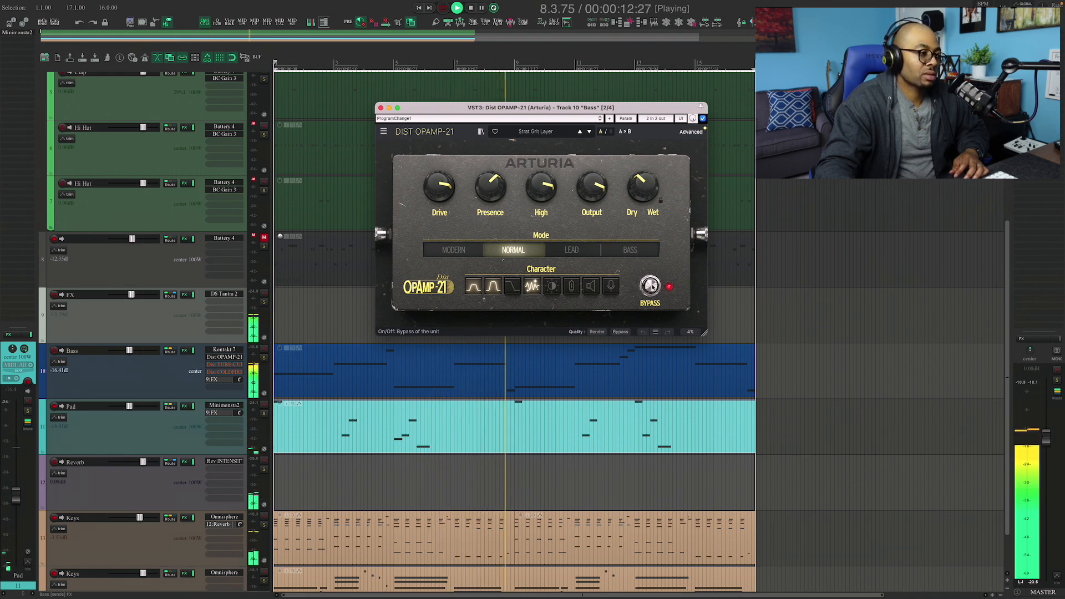
left_click(592, 133)
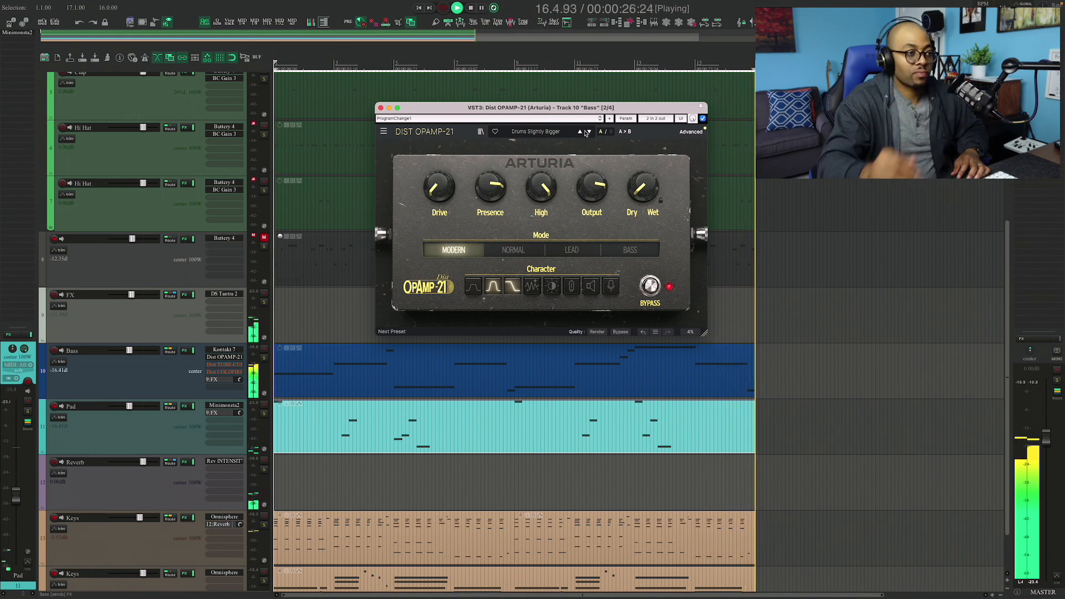
left_click(586, 132)
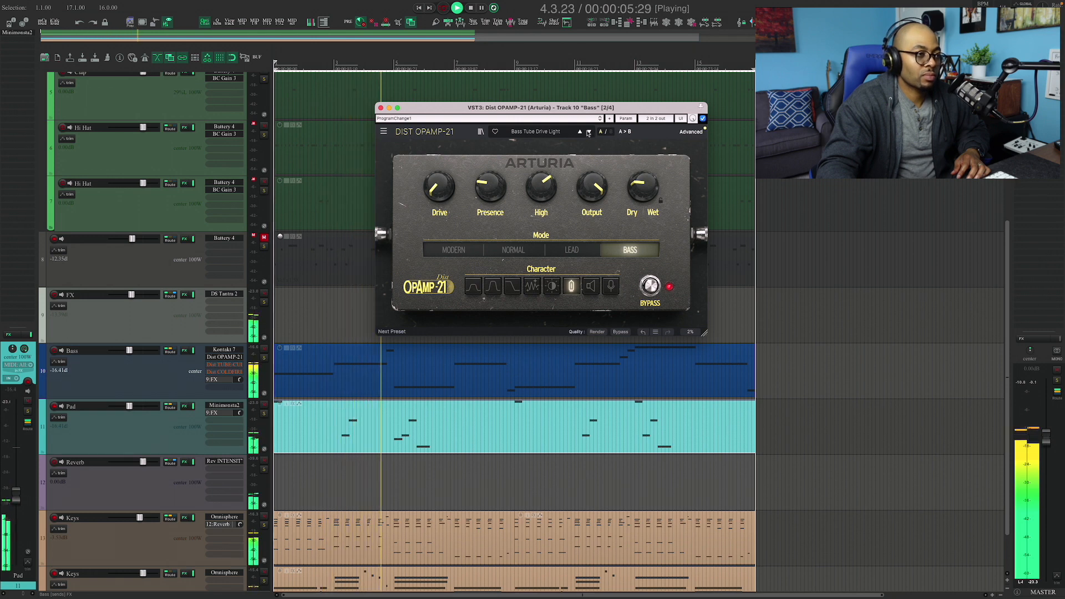
left_click(588, 134)
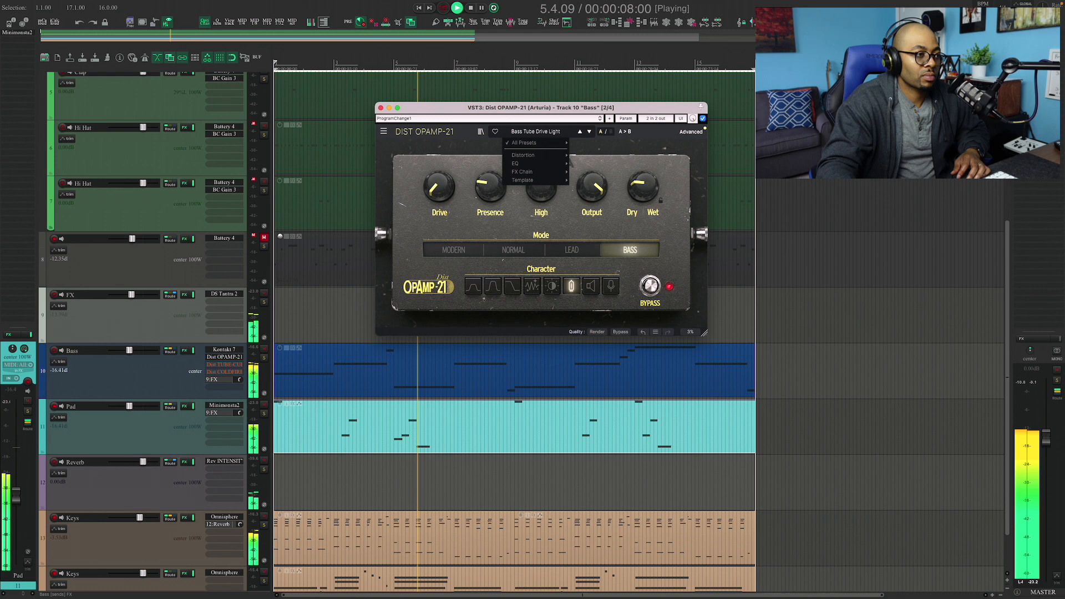
mouse_move(525, 156)
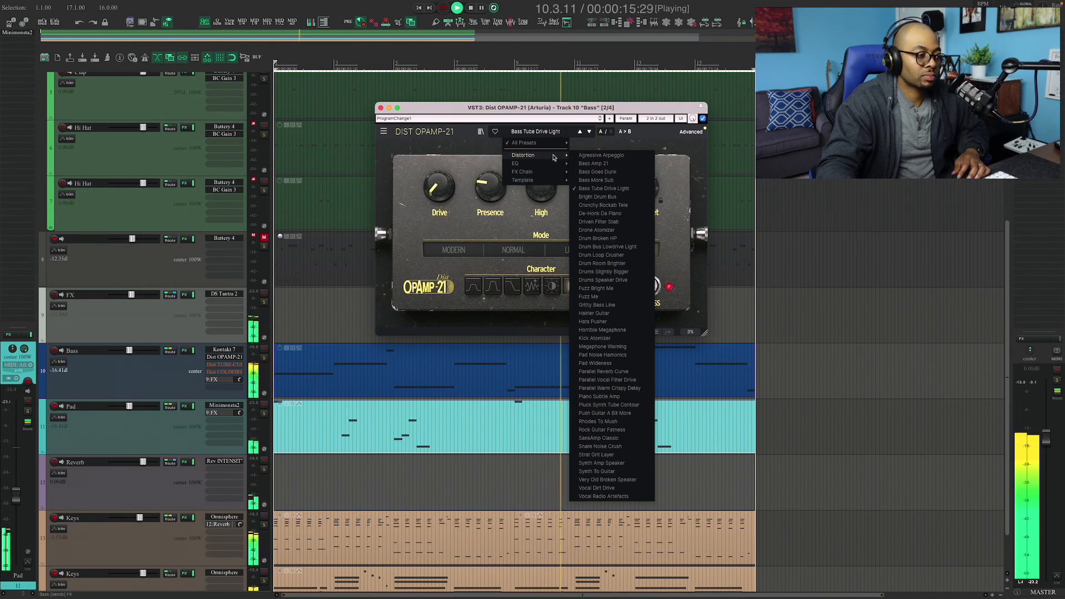
Stop, load Distortion > SansAmp Classic into OPAMP-21 and restart playback
key("space")
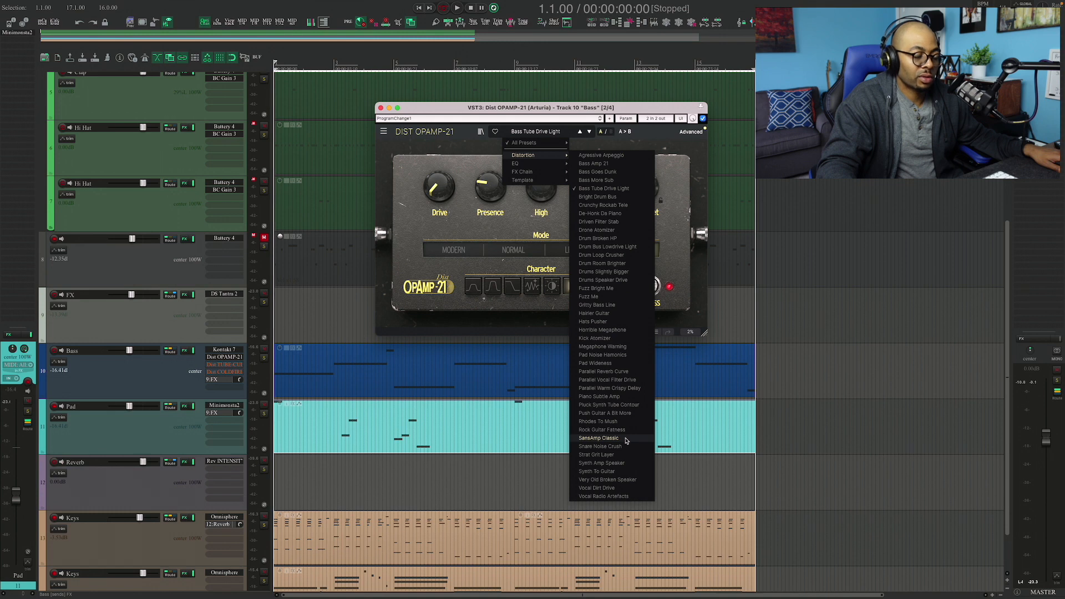
left_click(600, 438)
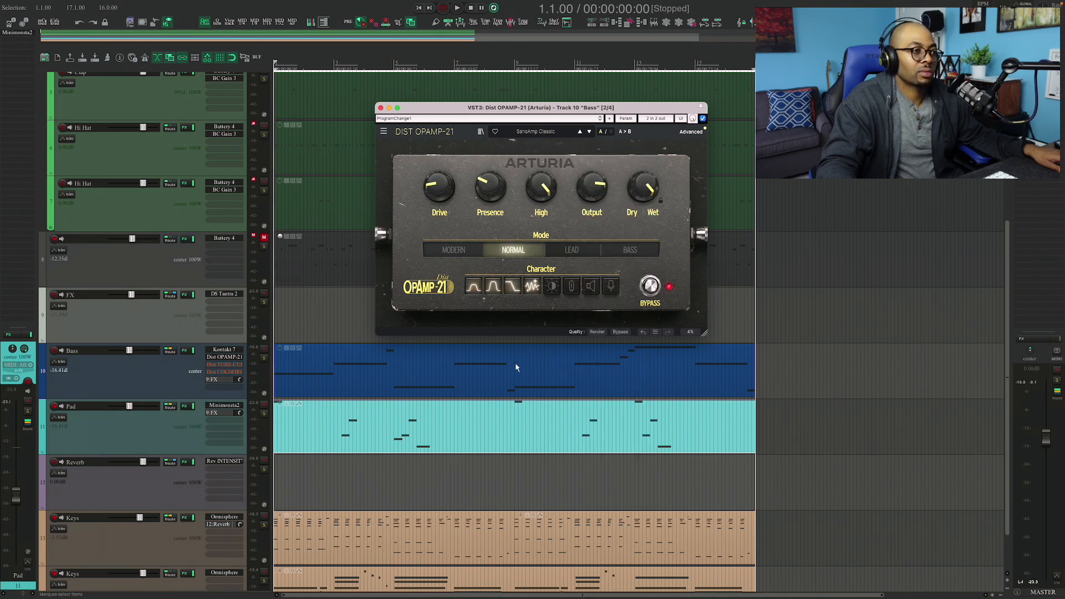
key("space")
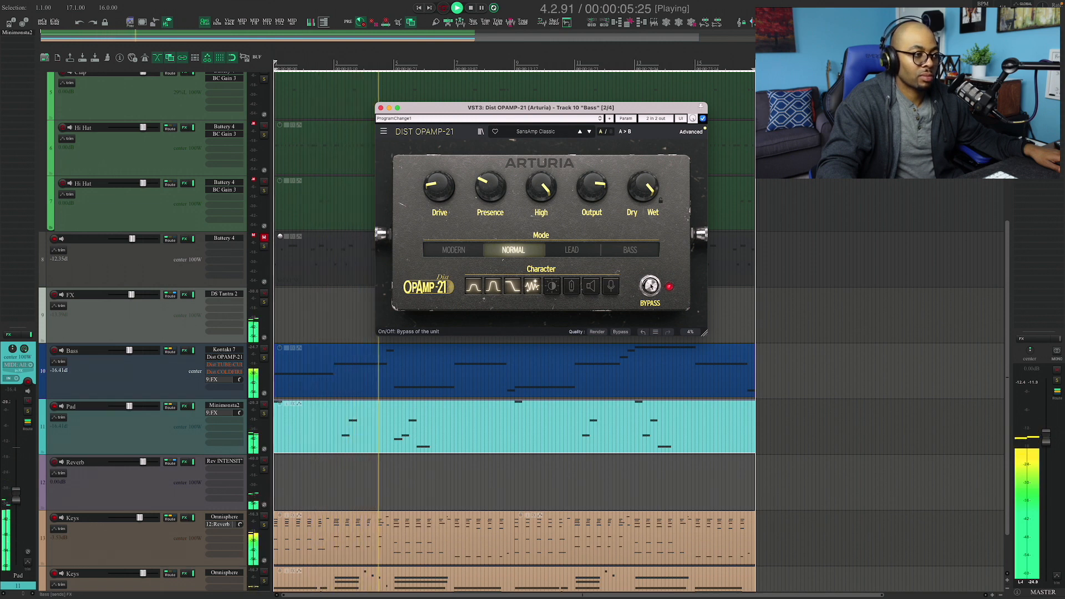
mouse_move(440, 188)
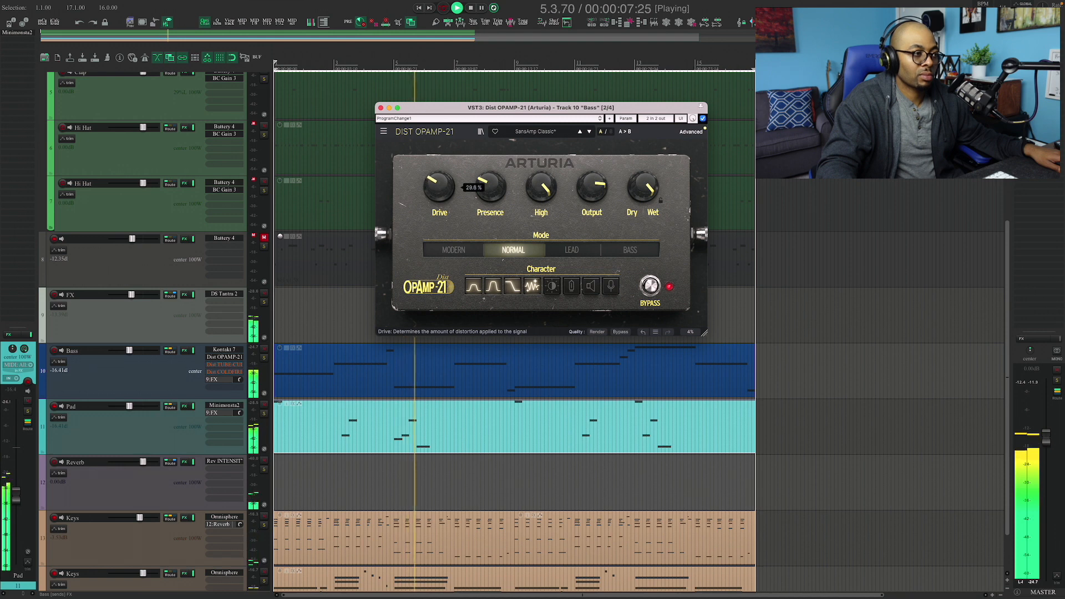
Raise Drive and engage Bright, Speaker Edge and Close Miking, then restart playback from the top
left_click_drag(440, 190, 440, 186)
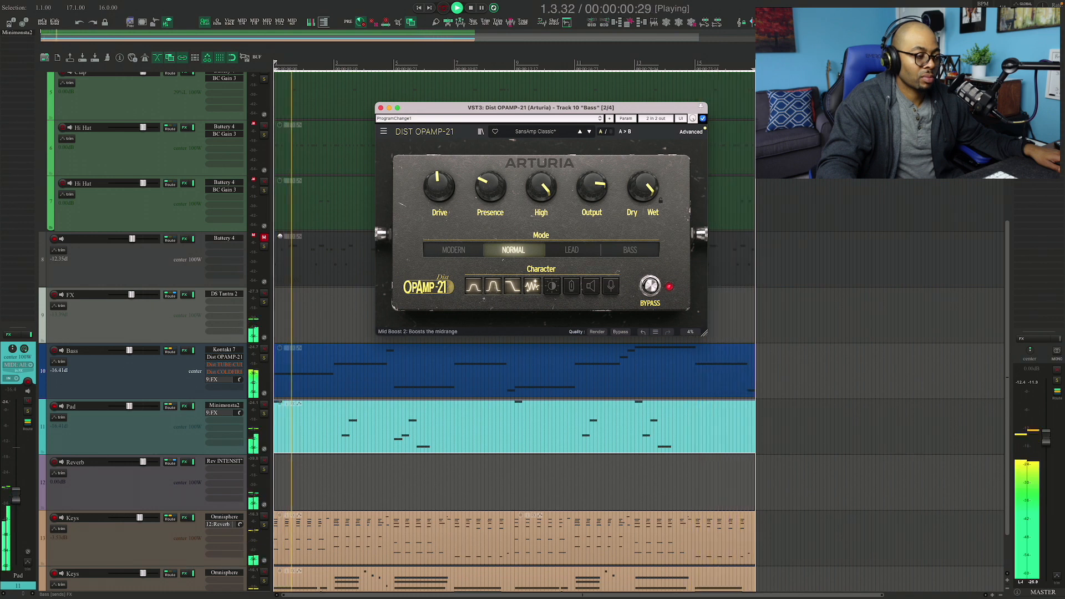
left_click(552, 287)
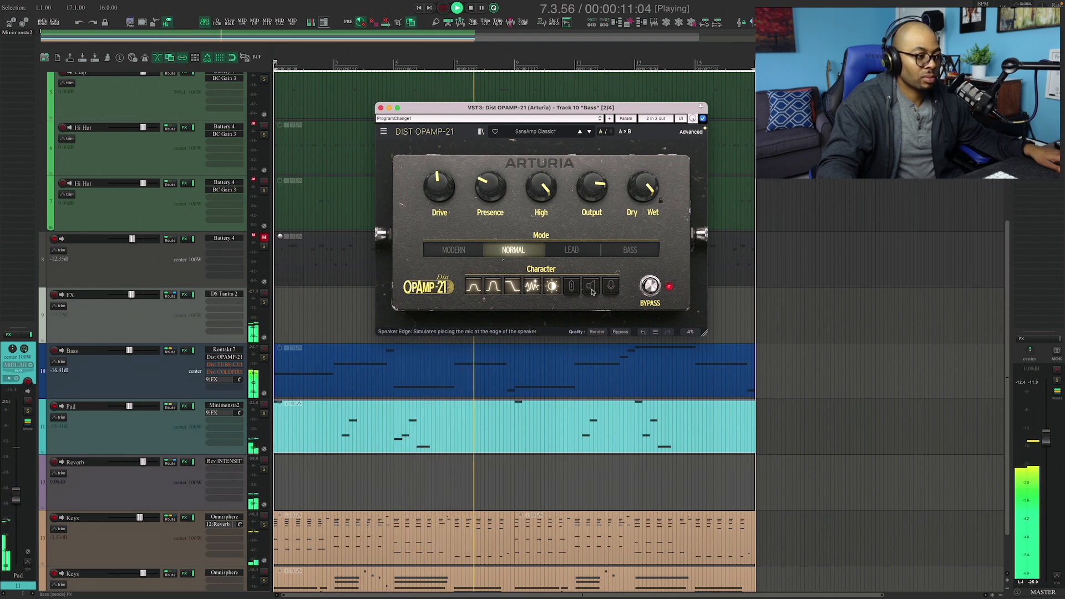
left_click(592, 288)
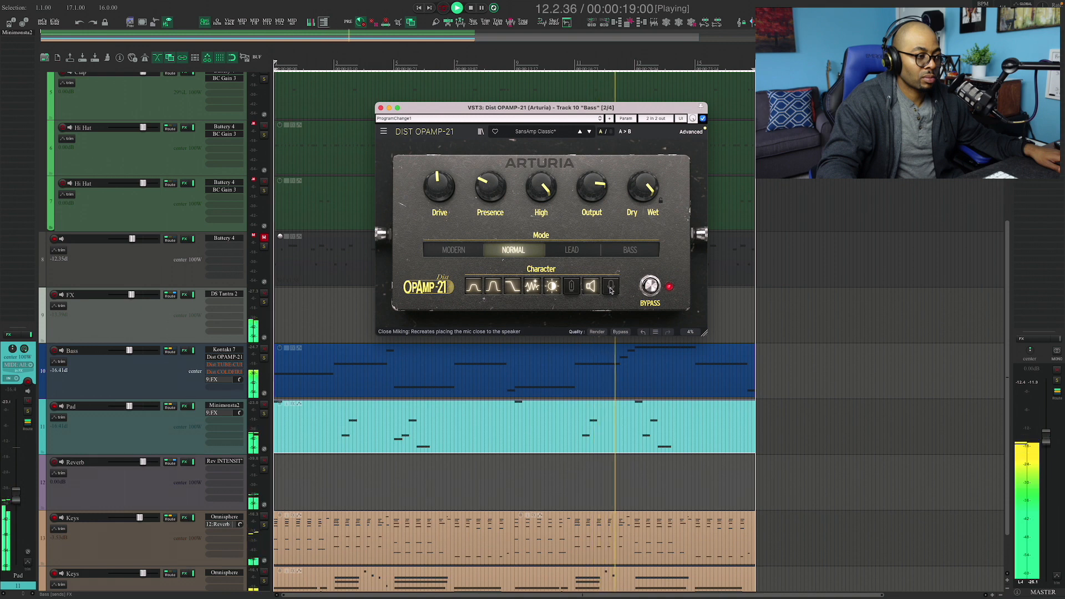
left_click(611, 289)
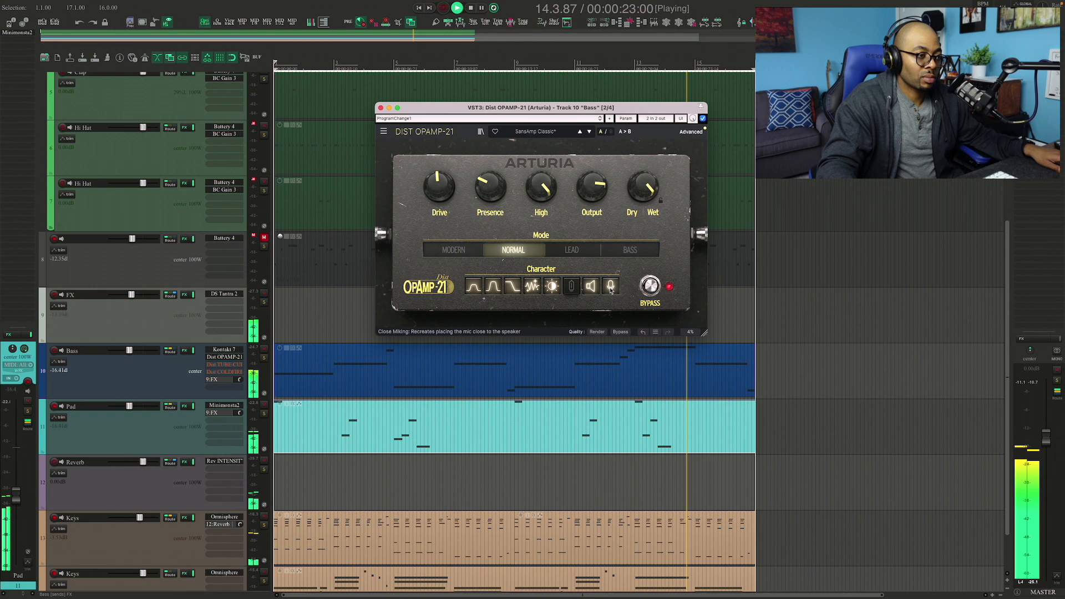
key("space")
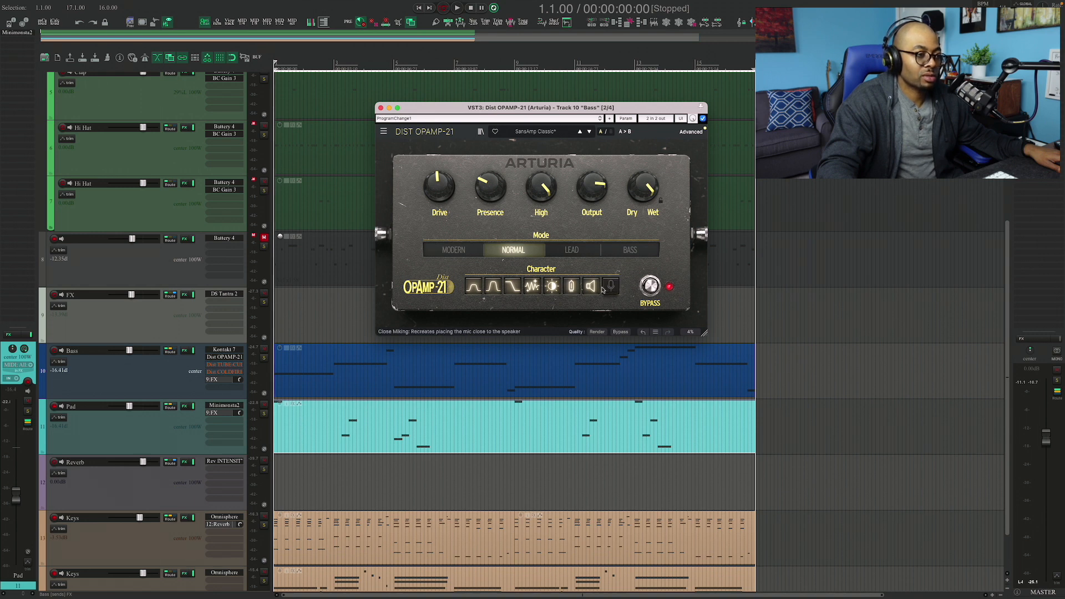
key("space")
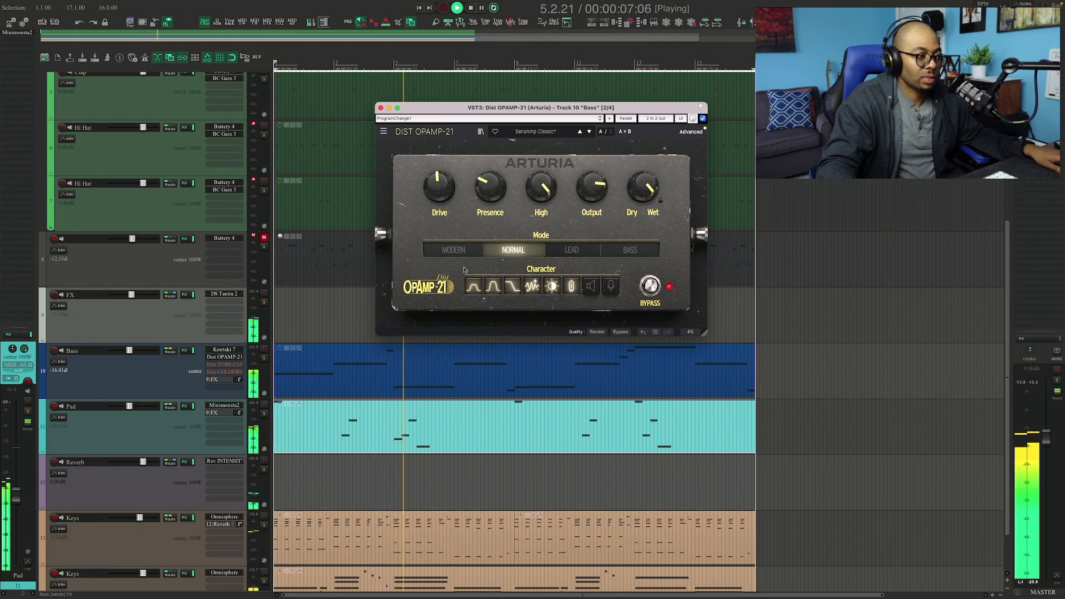
Audition Modern, Lead and Bass modes, settle on Modern, stop and show the preset list
left_click(453, 249)
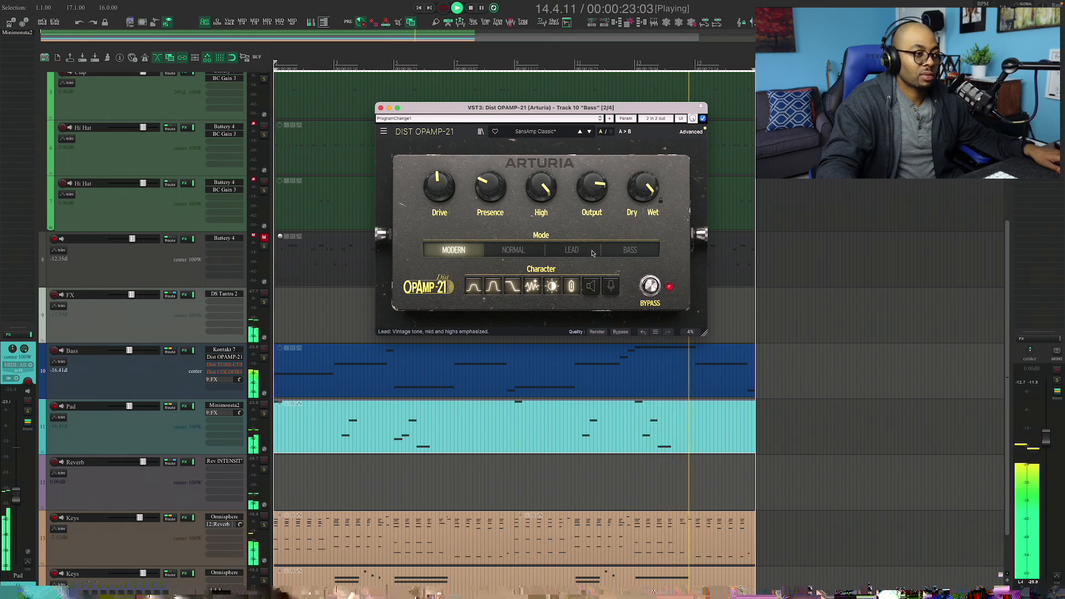
left_click(582, 249)
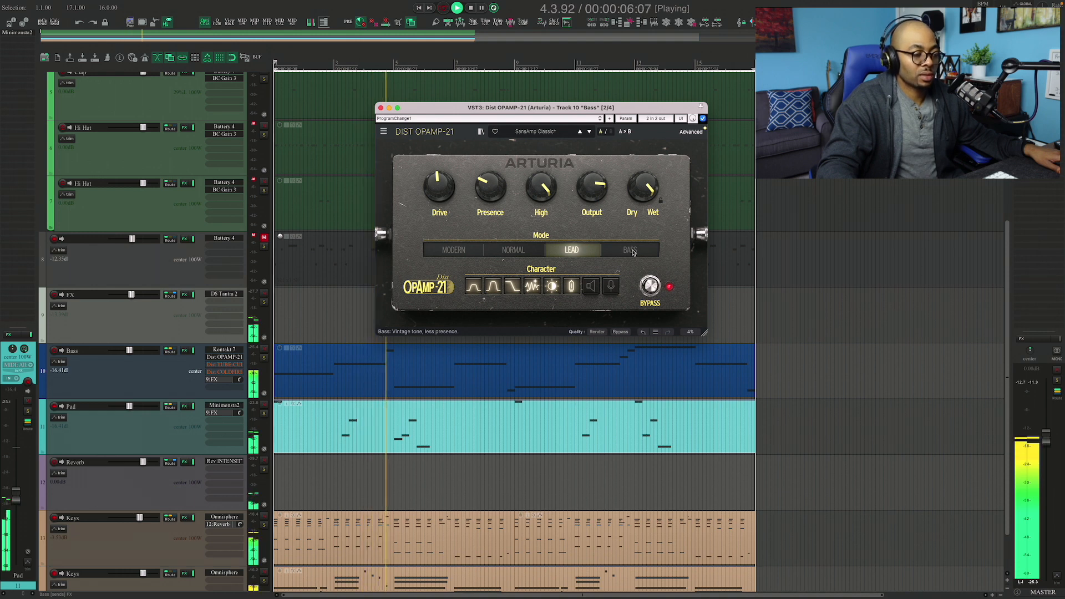
left_click(632, 251)
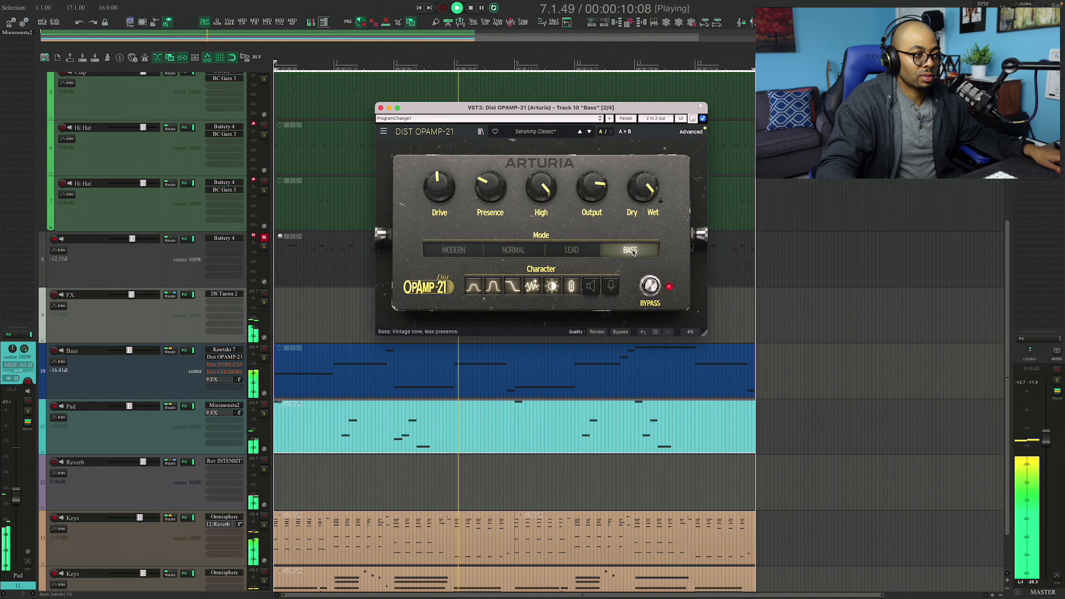
left_click(466, 253)
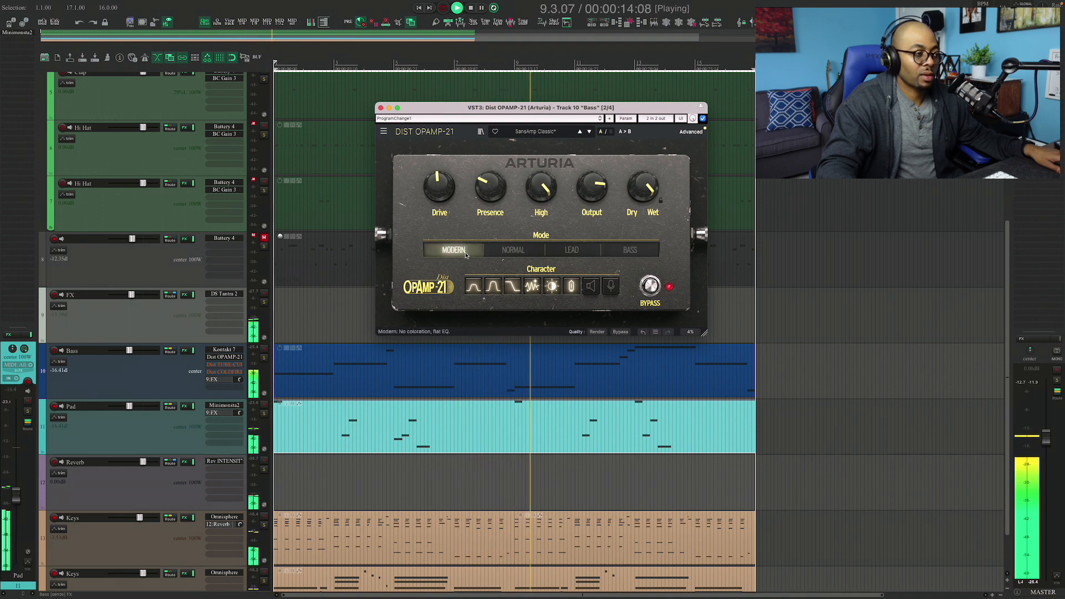
key("space")
left_click(547, 131)
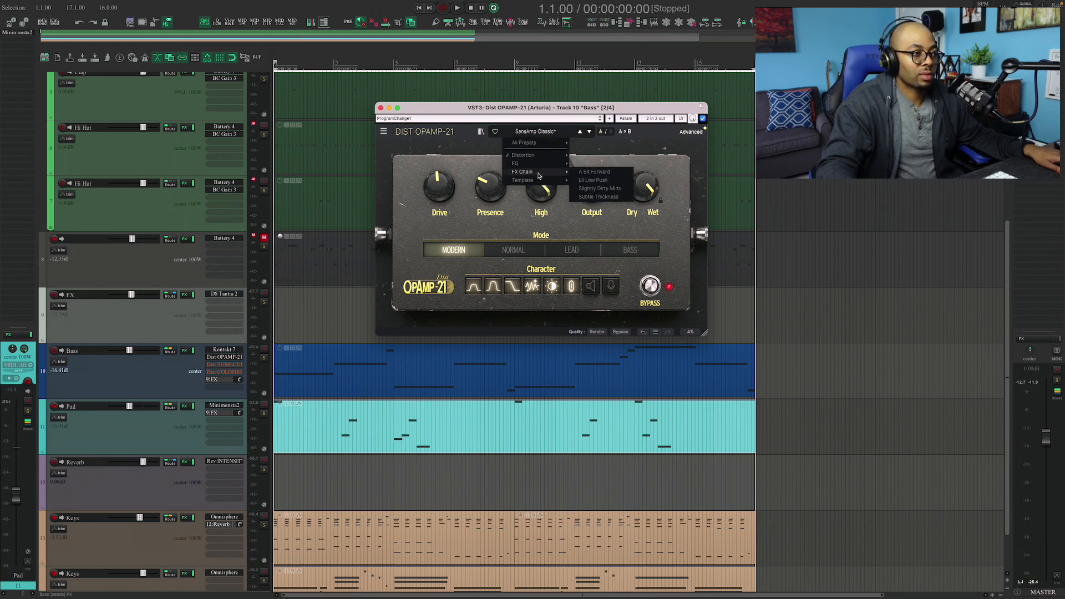
mouse_move(516, 163)
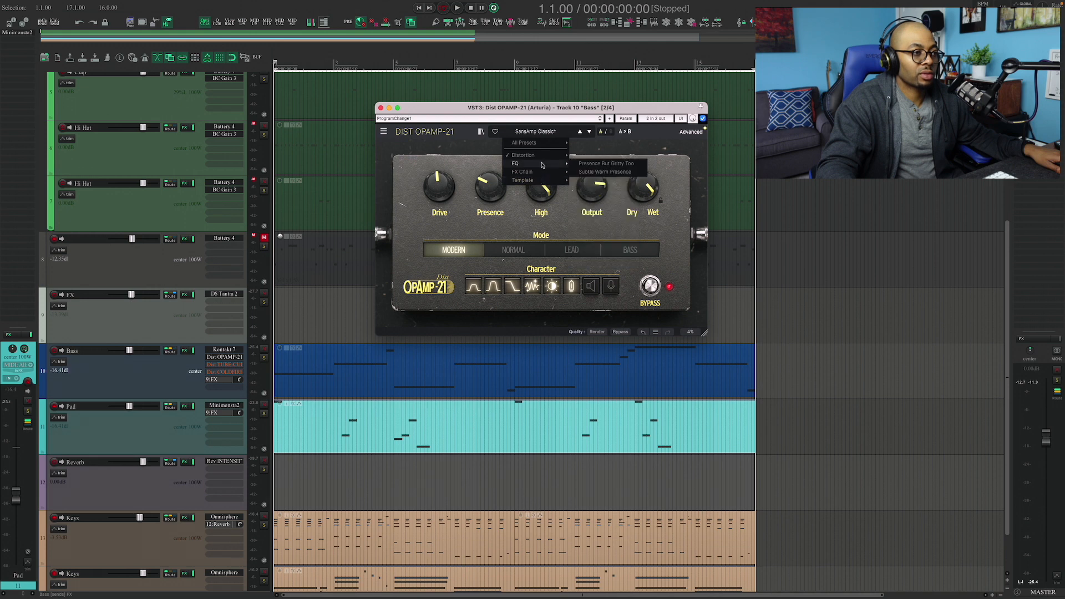
Load Presence But Gritty Too, play it through Bass, Modern and Lead modes with wet mix near 63%
left_click(604, 163)
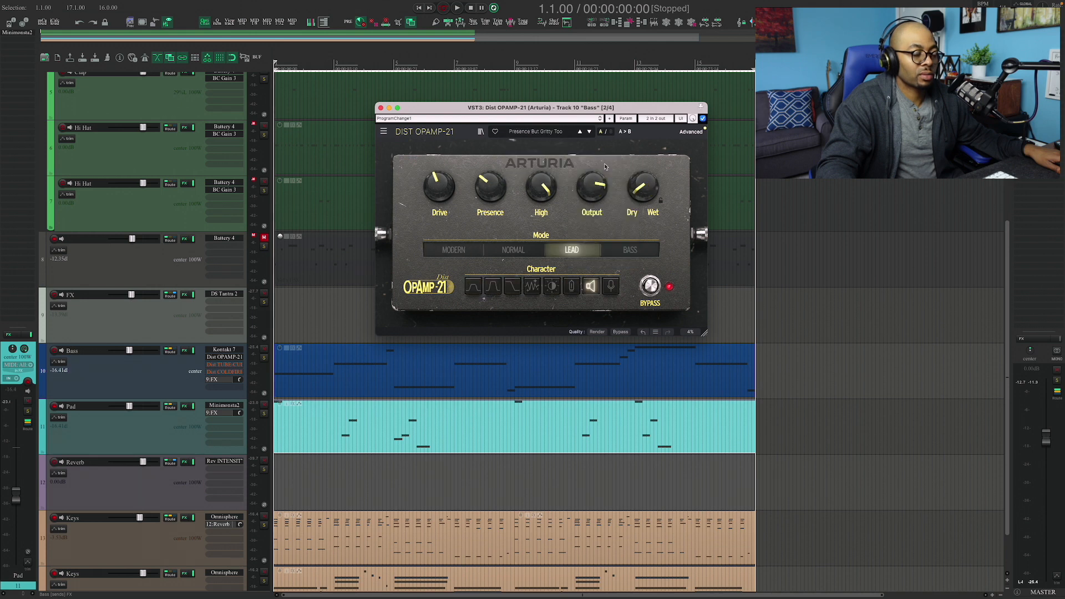
key("space")
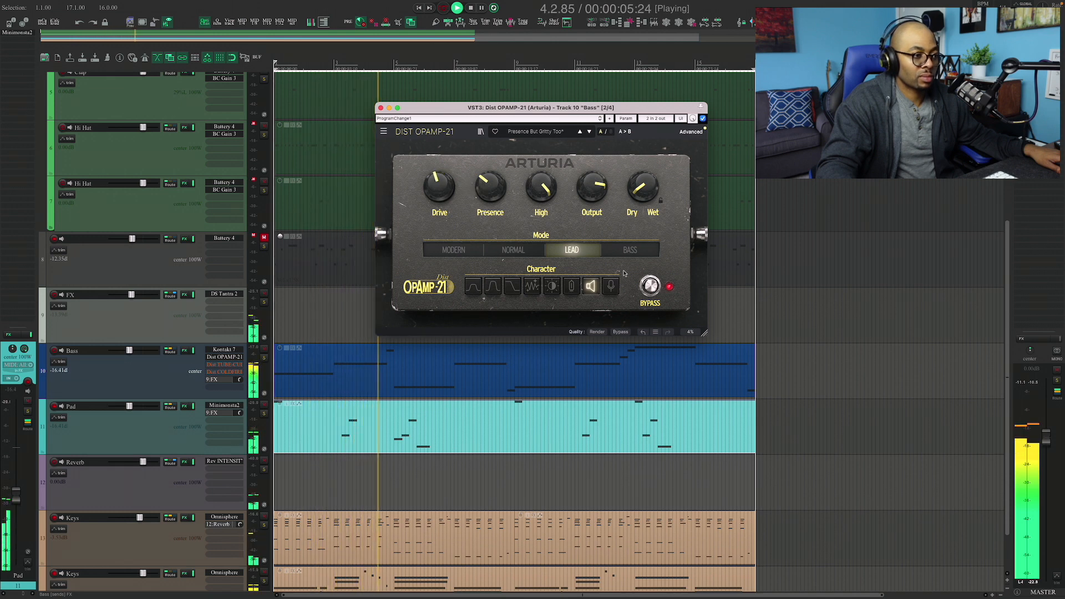
left_click(629, 250)
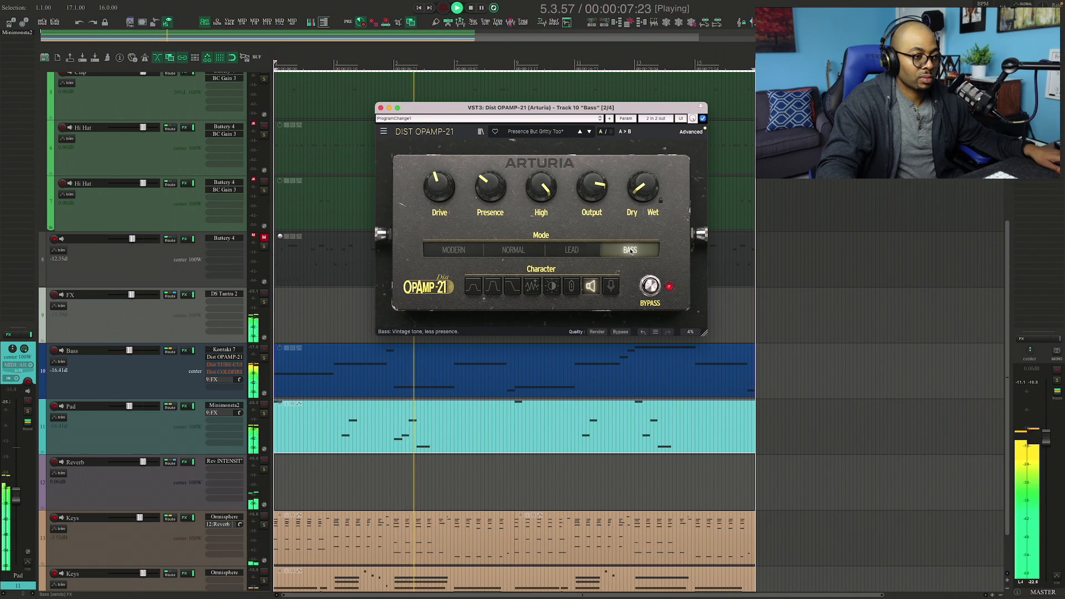
left_click(456, 250)
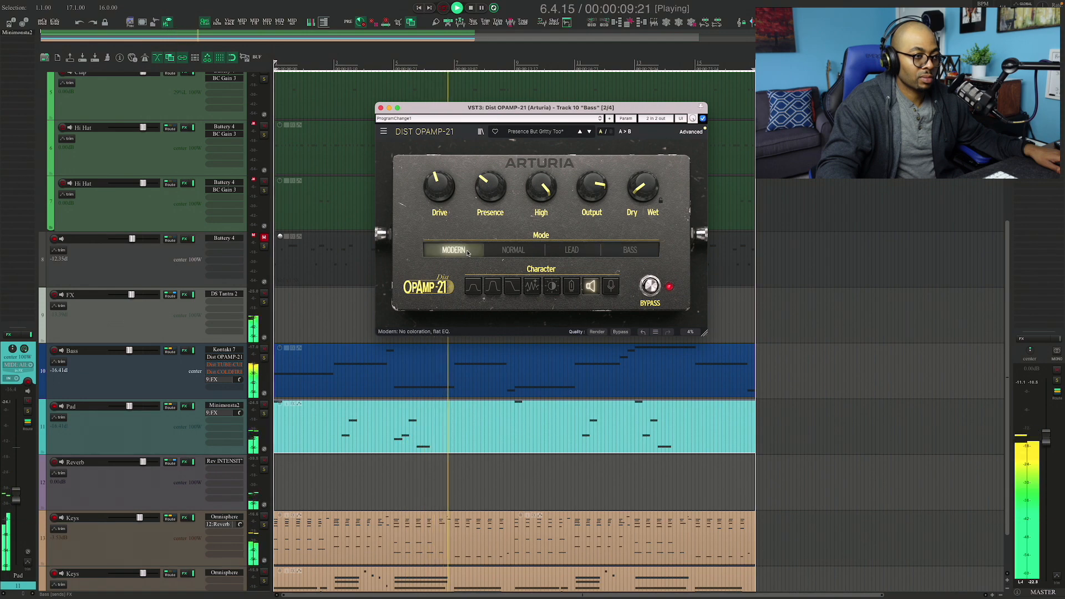
mouse_move(642, 187)
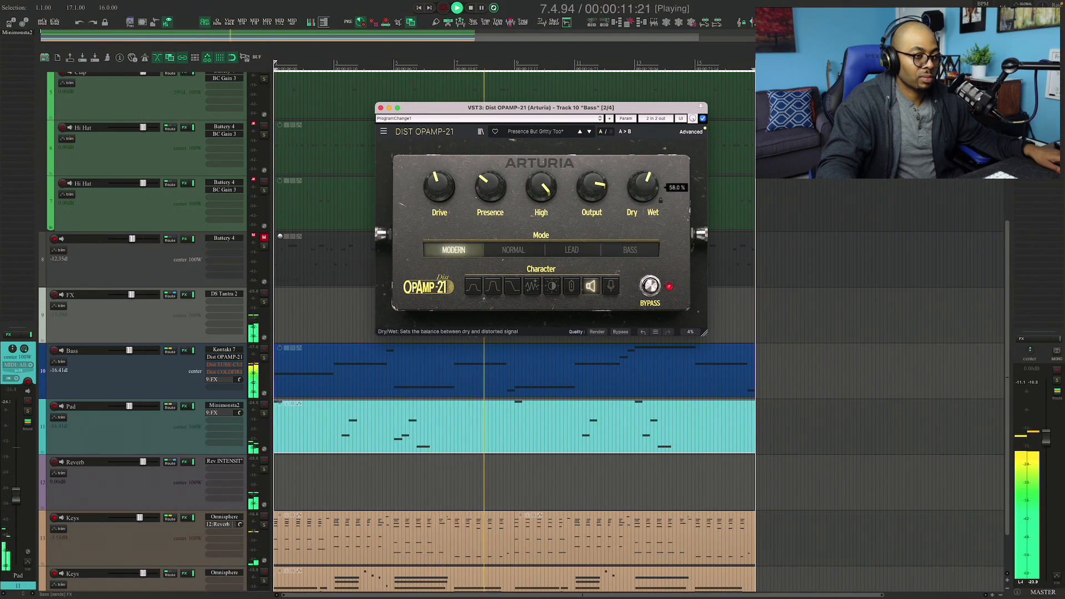
left_click_drag(649, 187, 649, 182)
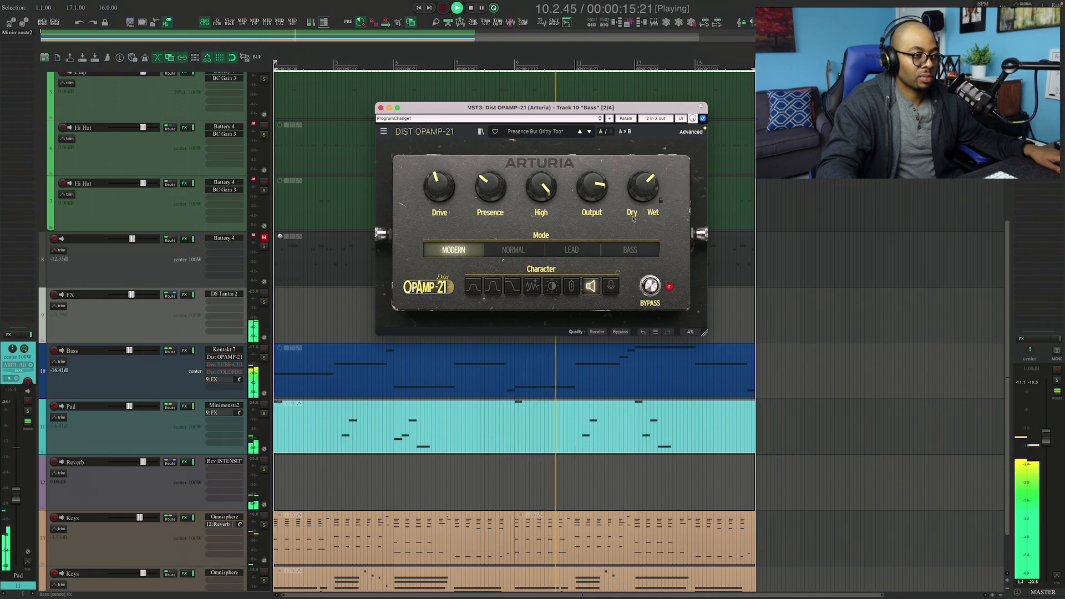
left_click(571, 250)
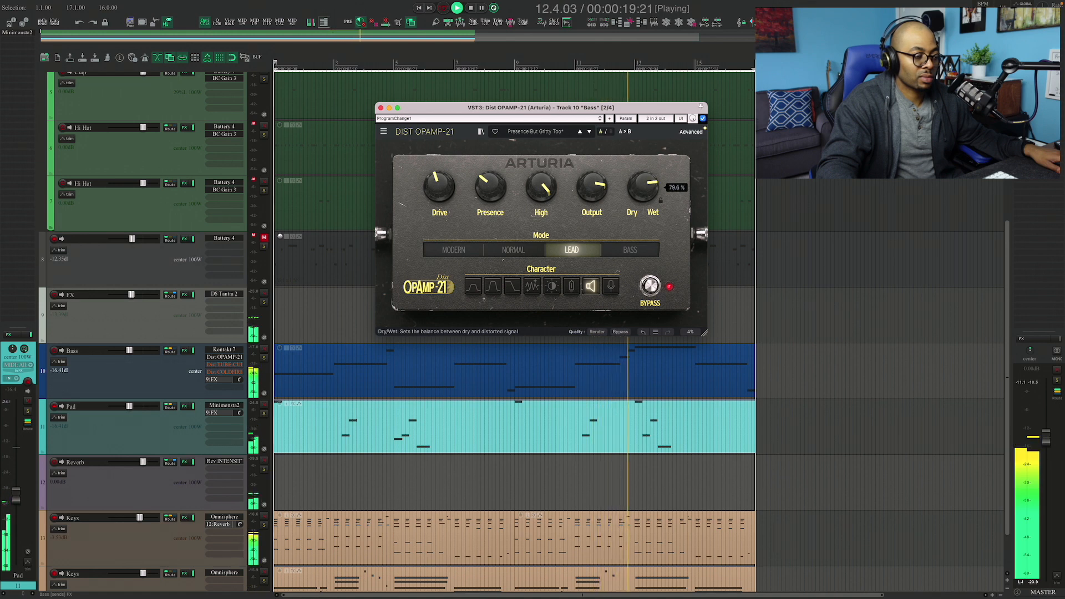
Raise Dry/Wet to about 80%, try Normal and Modern, settle on Bass mode and stop
left_click_drag(644, 188, 644, 185)
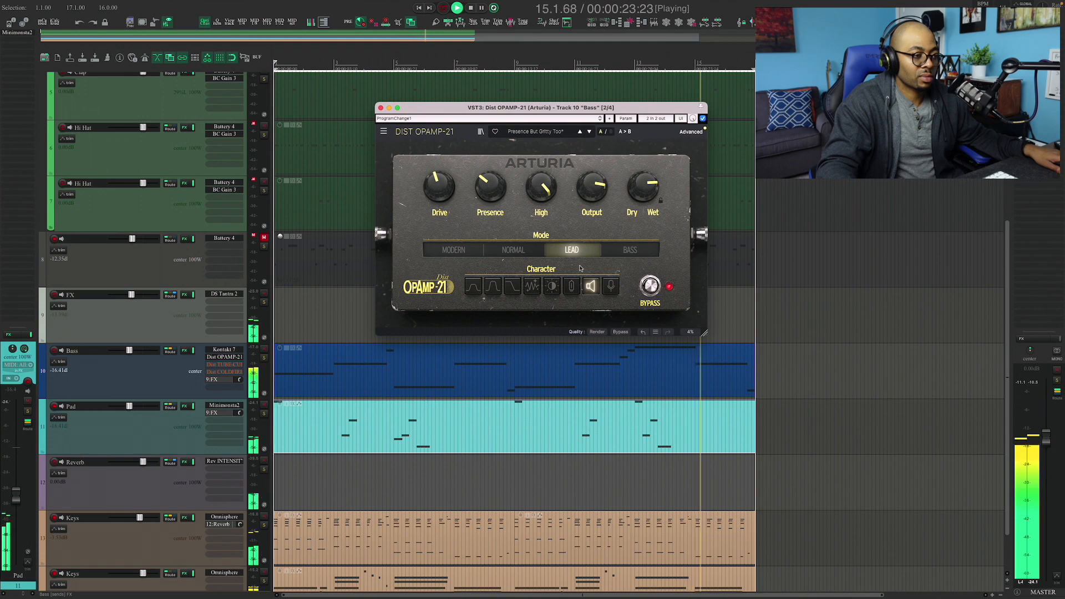
left_click(513, 250)
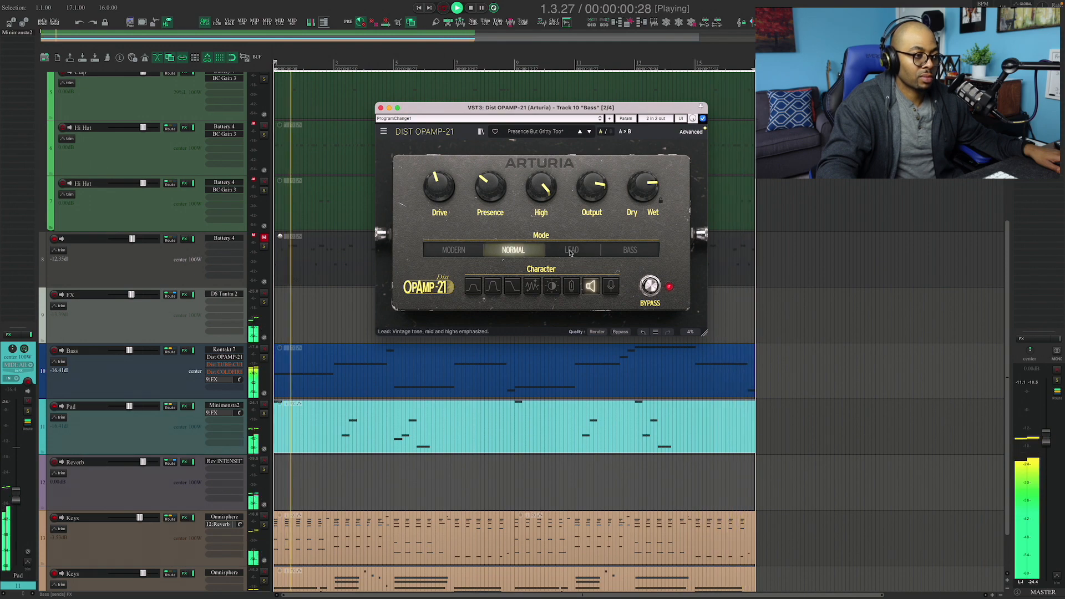
left_click(453, 250)
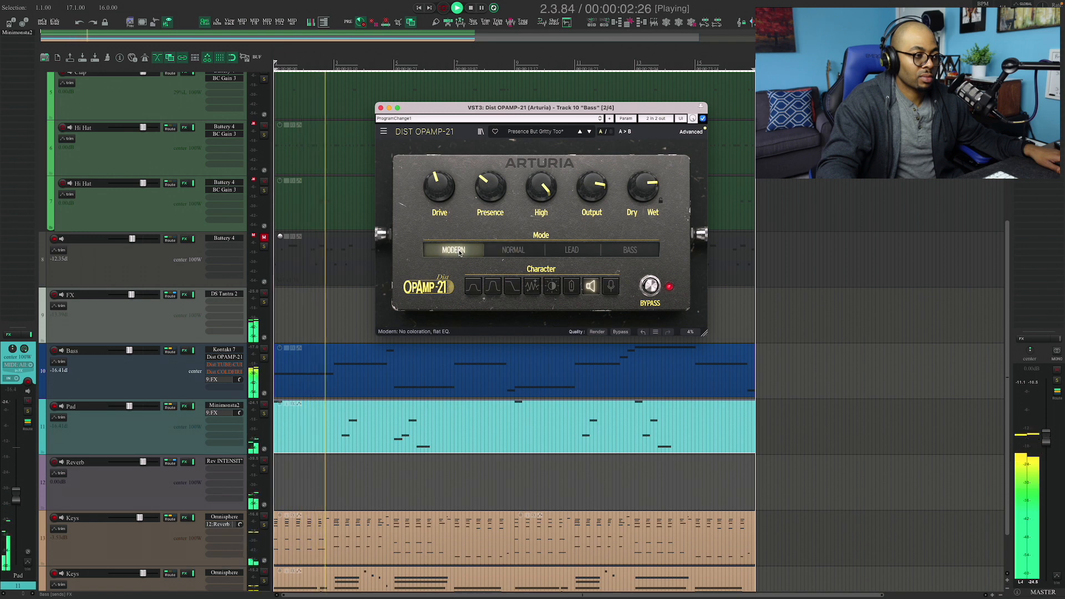
left_click(631, 251)
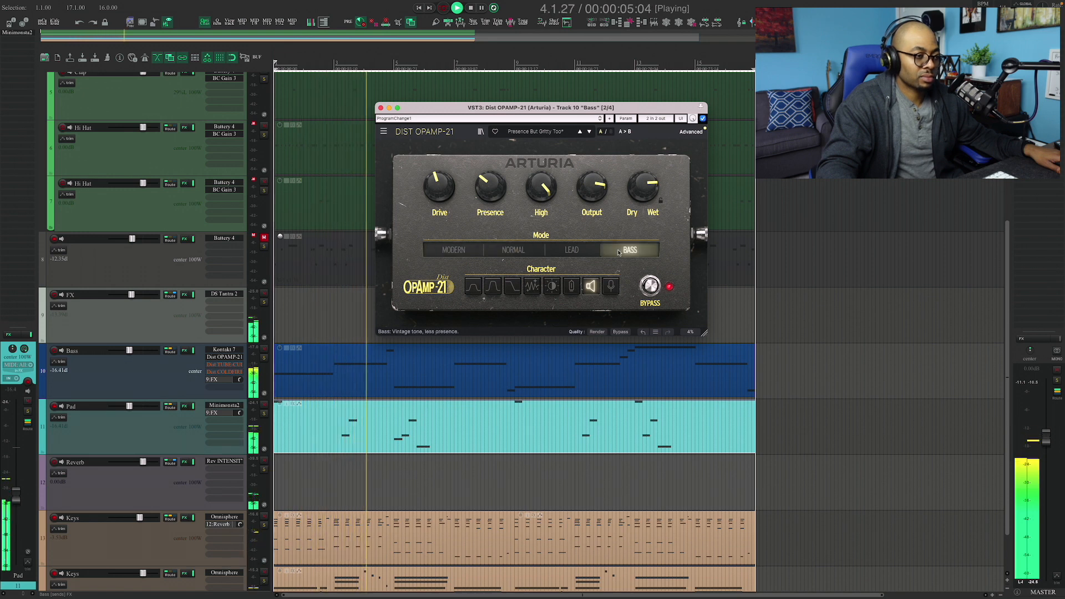
key("space")
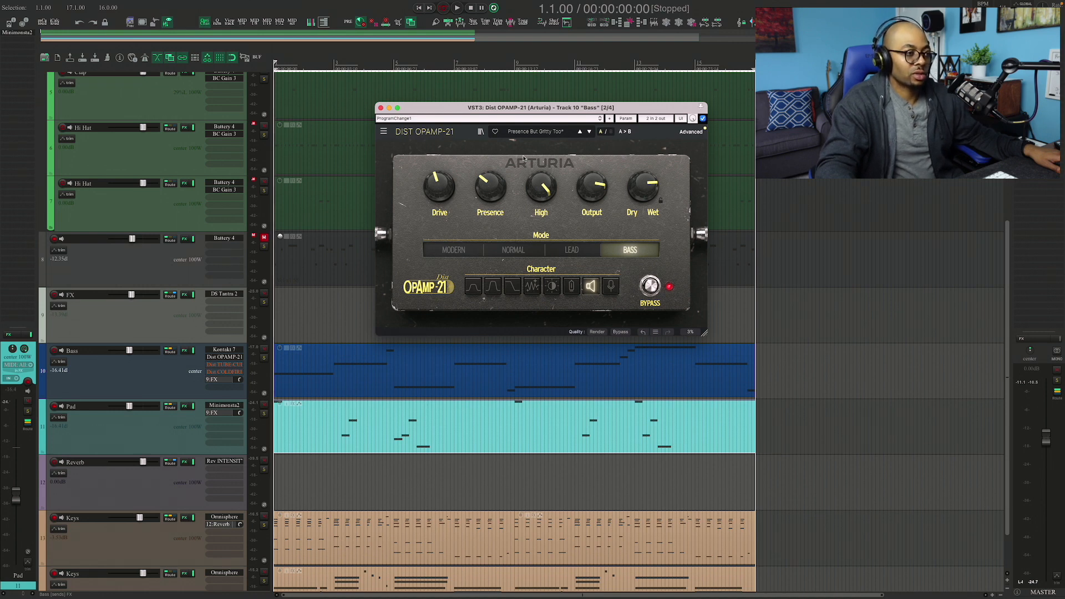
Bypass OPAMP-21 in the Bass FX chain and bring up the Dist TUBE-CULTURE slot
left_click(222, 364, "shift")
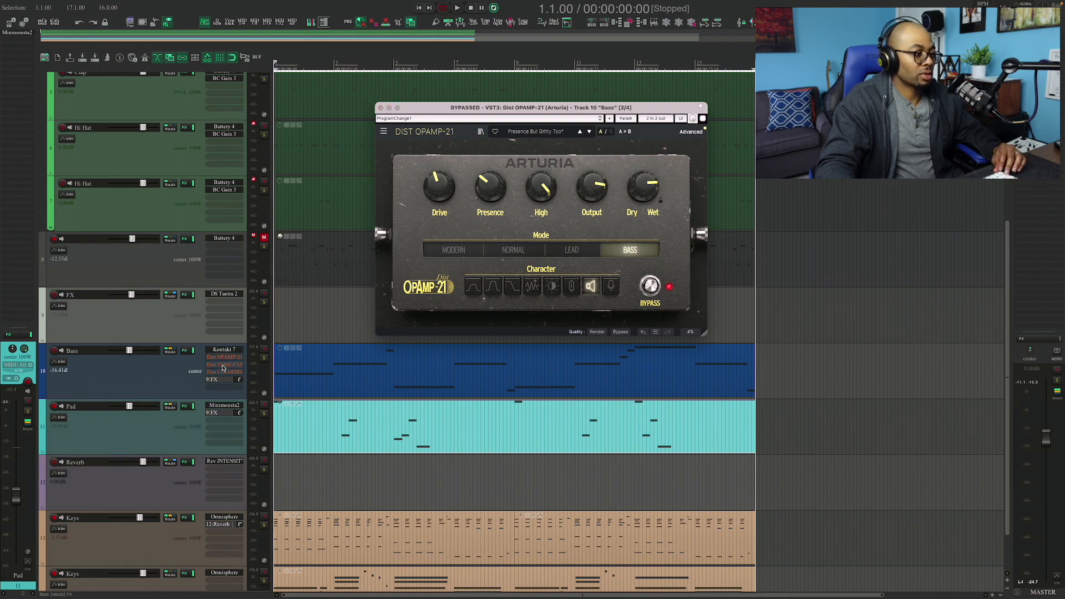
left_click(223, 368)
With TUBE-CULTURE alone on screen, play and set drive near +27 dB and bias to 5.30
left_click(221, 363)
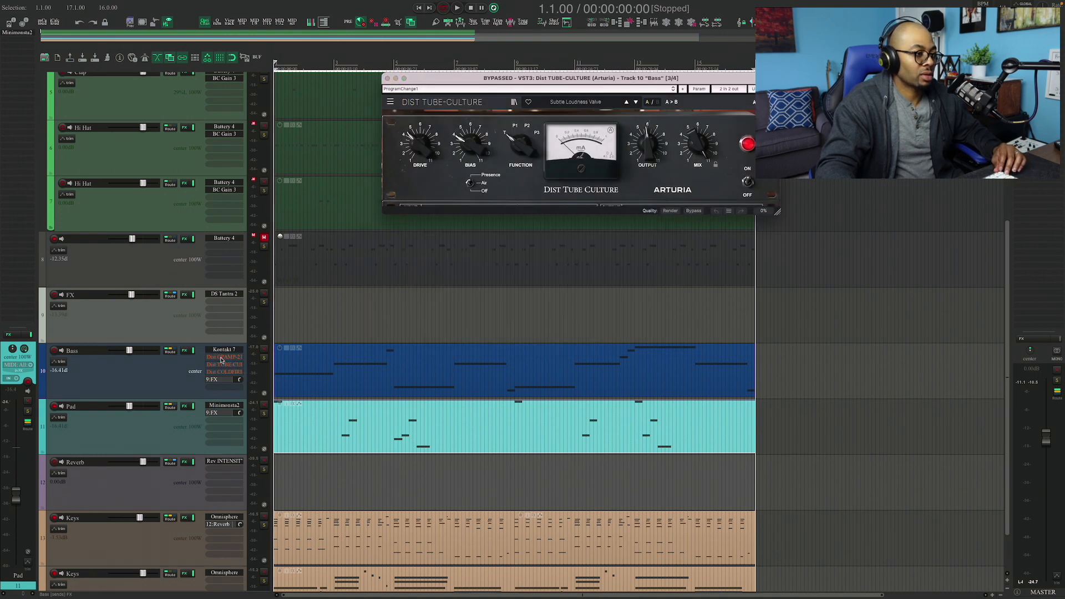
left_click_drag(719, 86, 721, 150)
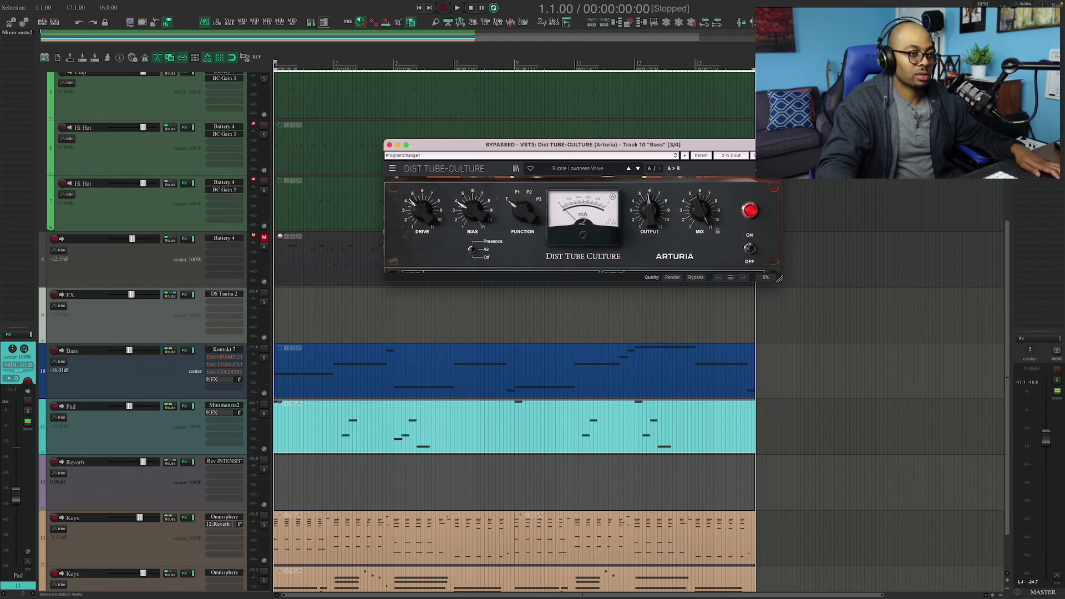
key("space")
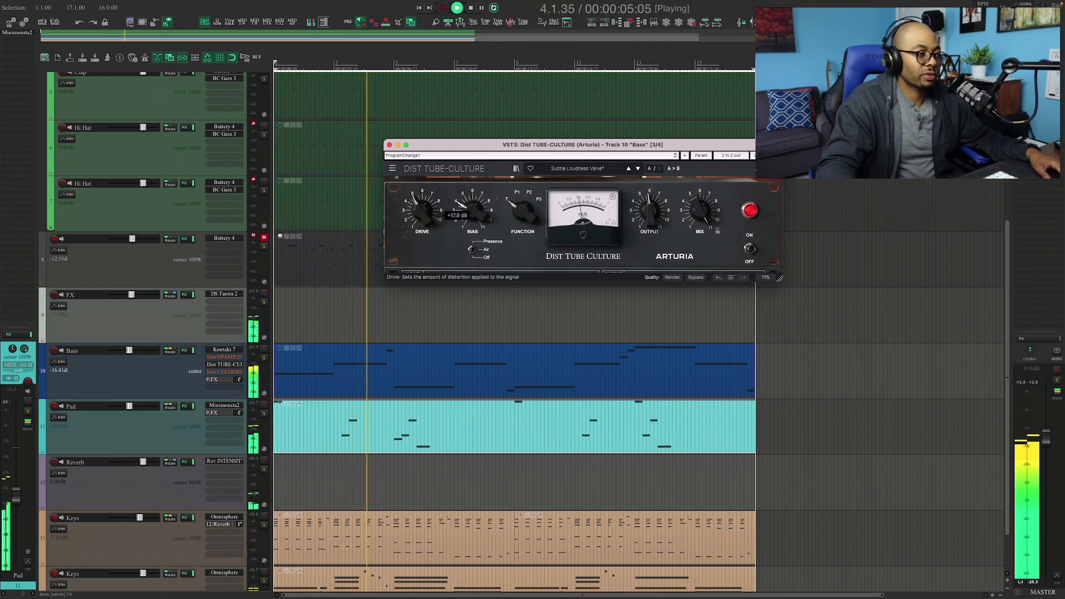
left_click_drag(459, 204, 459, 199)
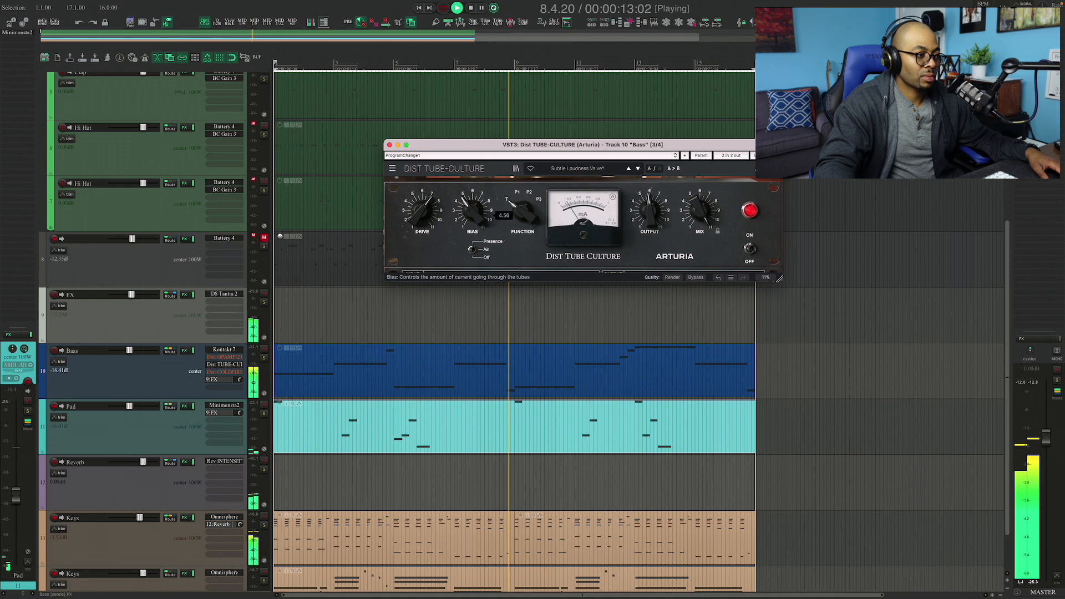
left_click_drag(509, 202, 510, 202)
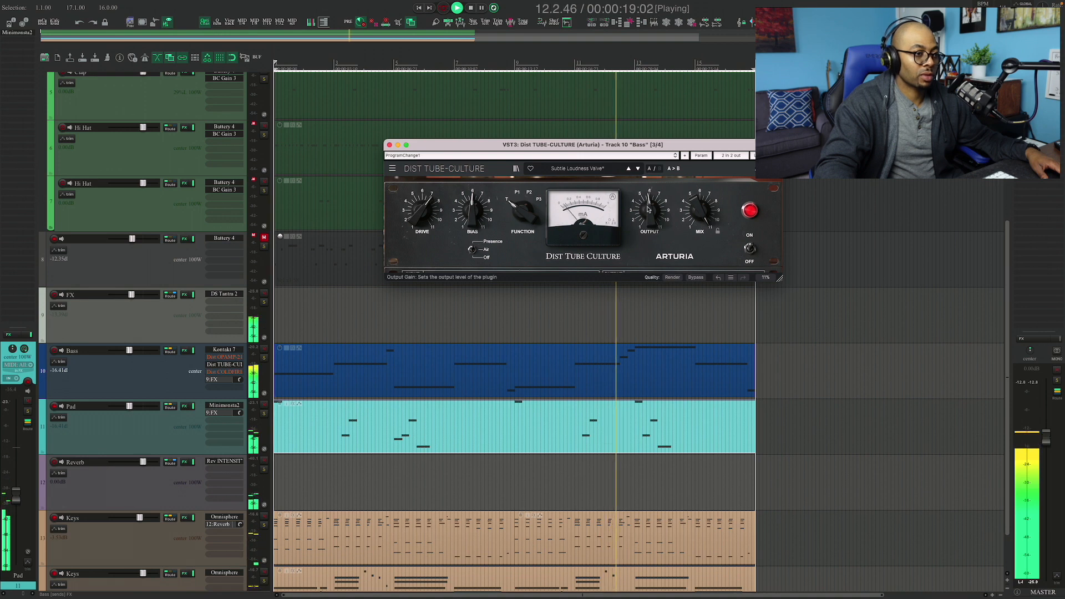
Step the tube Function from triode through P1 and P2 to P3
left_click_drag(518, 207, 518, 202)
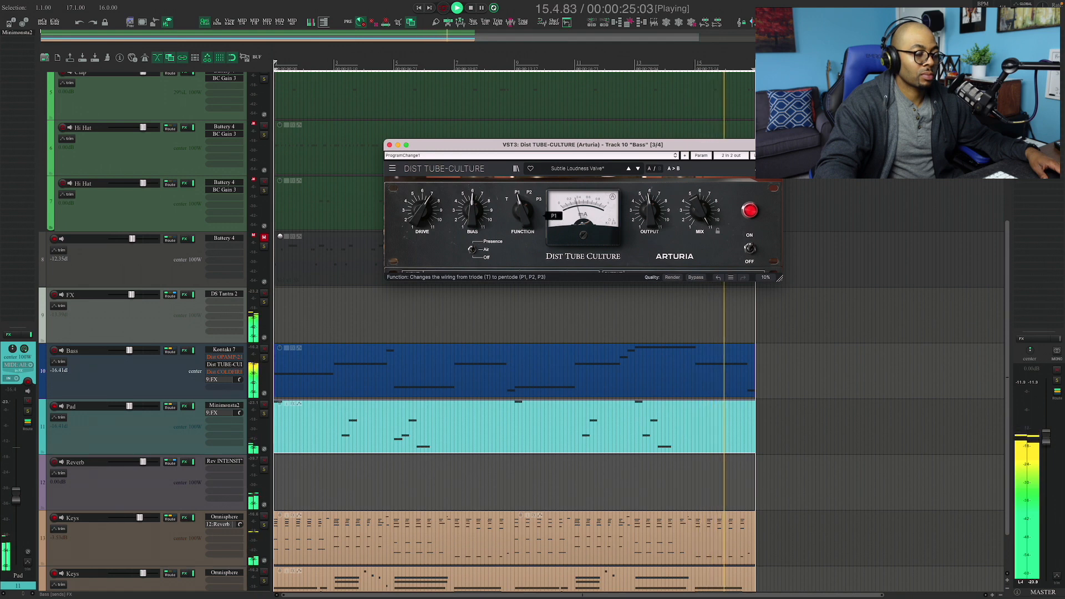
left_click_drag(518, 207, 518, 202)
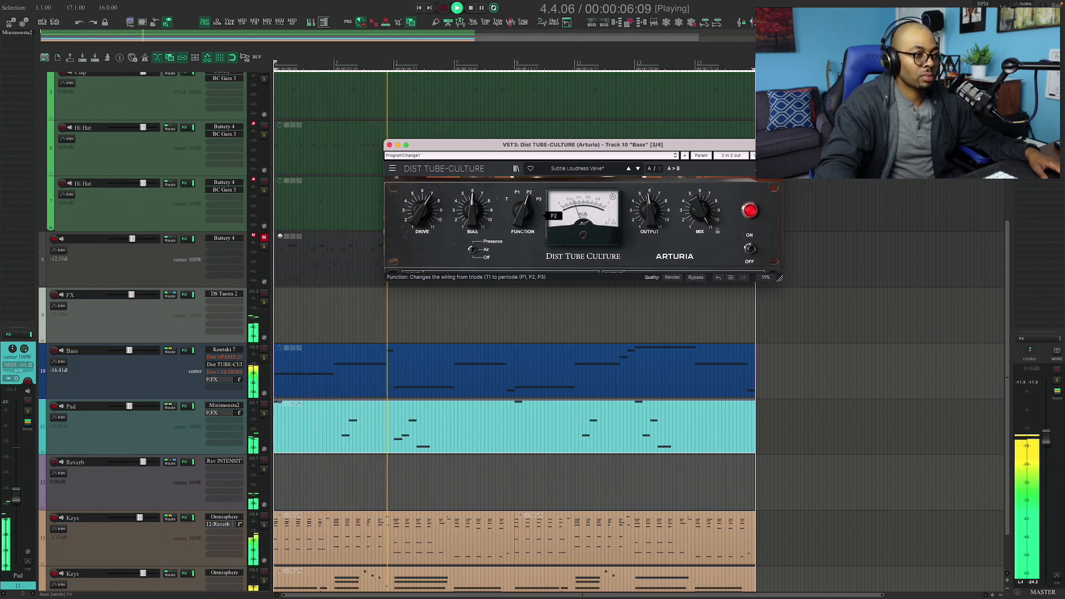
left_click(528, 193)
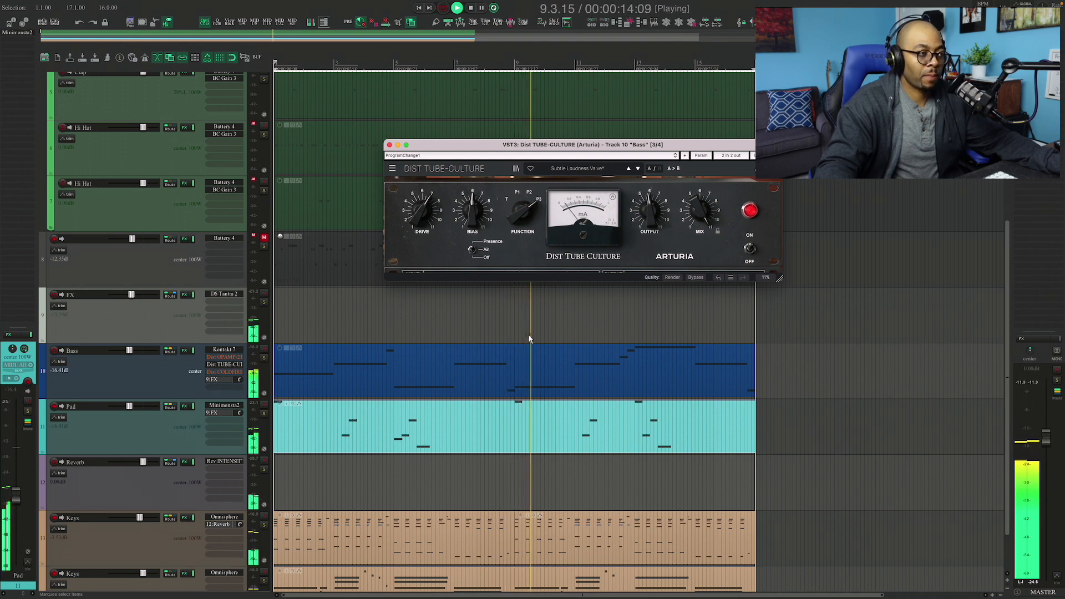
Step through TUBE-CULTURE presets to Getting Crispy E.Guitar, toggling Presence and setting drive to +23 dB
left_click(639, 169)
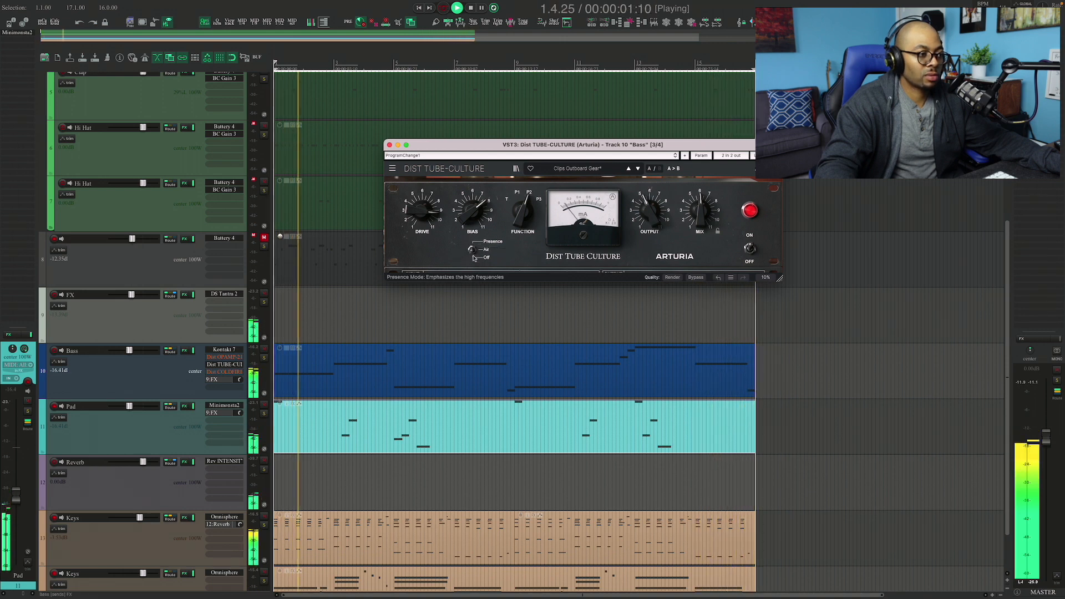
left_click(472, 250)
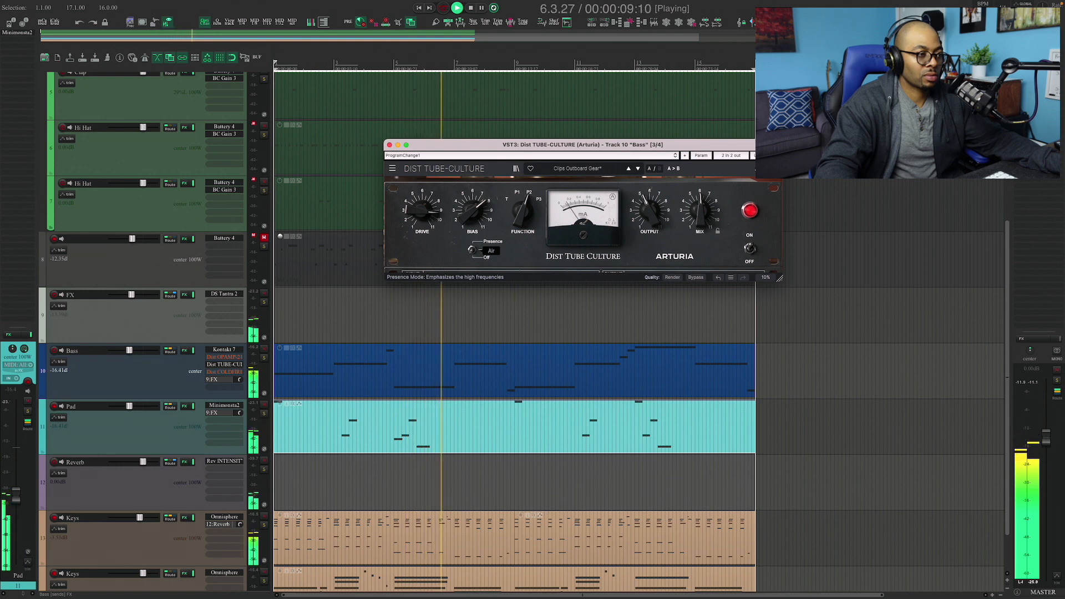
left_click(471, 249)
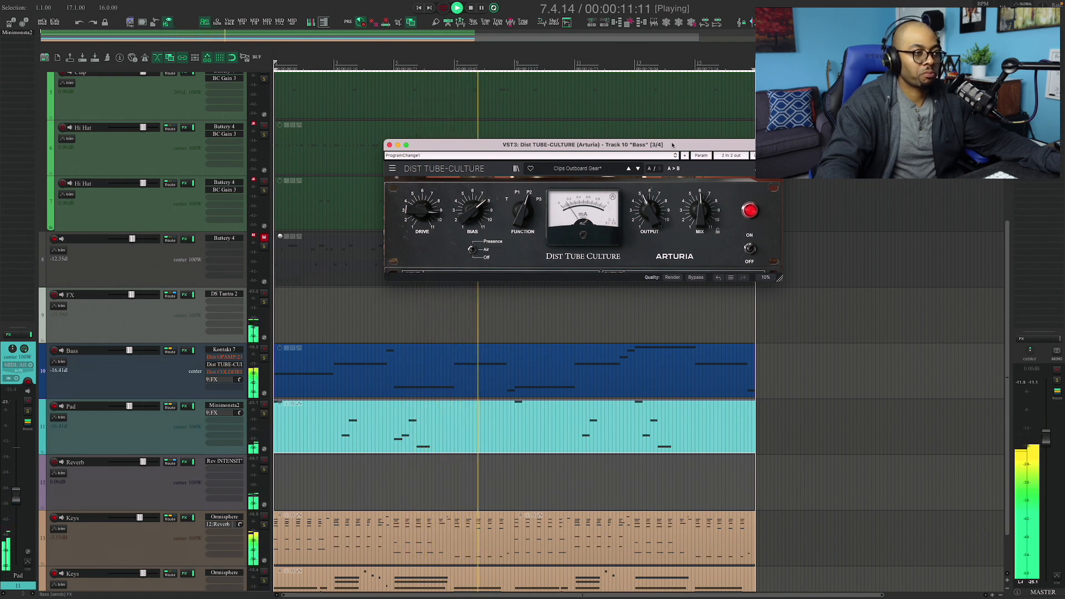
left_click(637, 168)
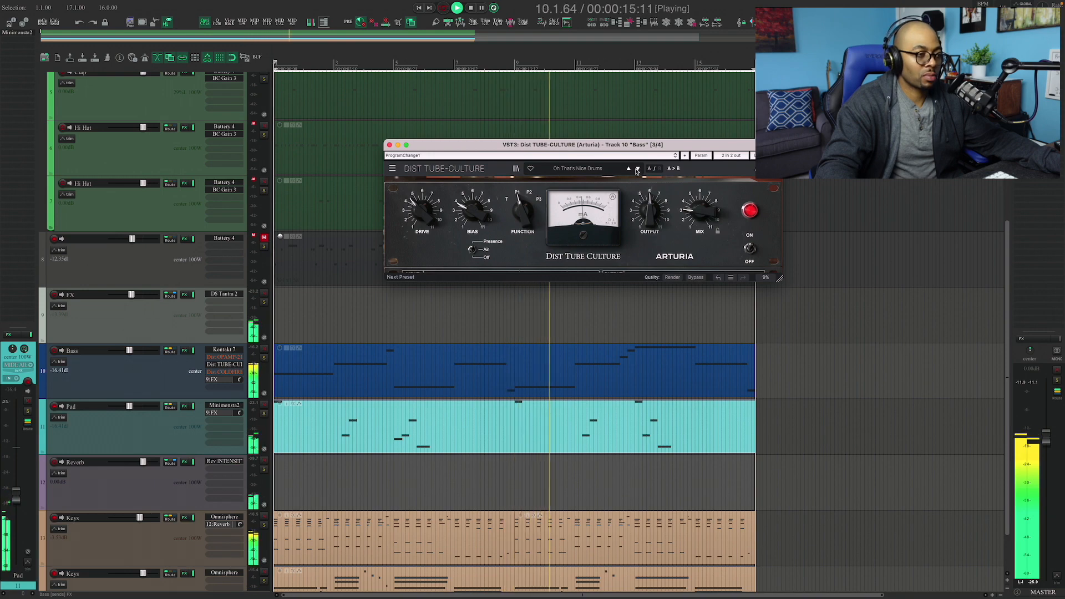
left_click_drag(425, 213, 459, 208)
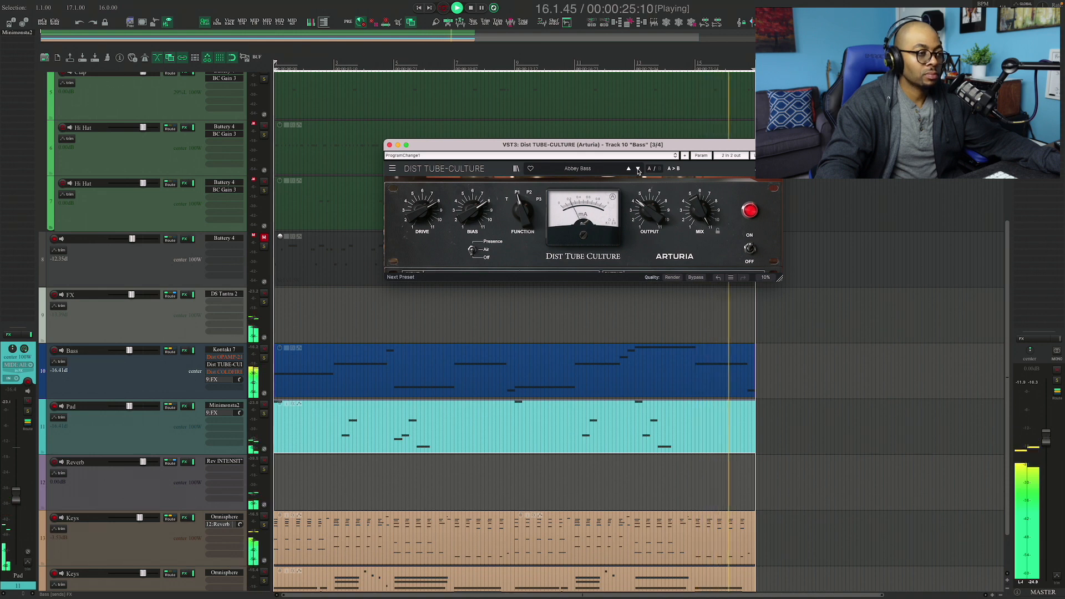
left_click(638, 169)
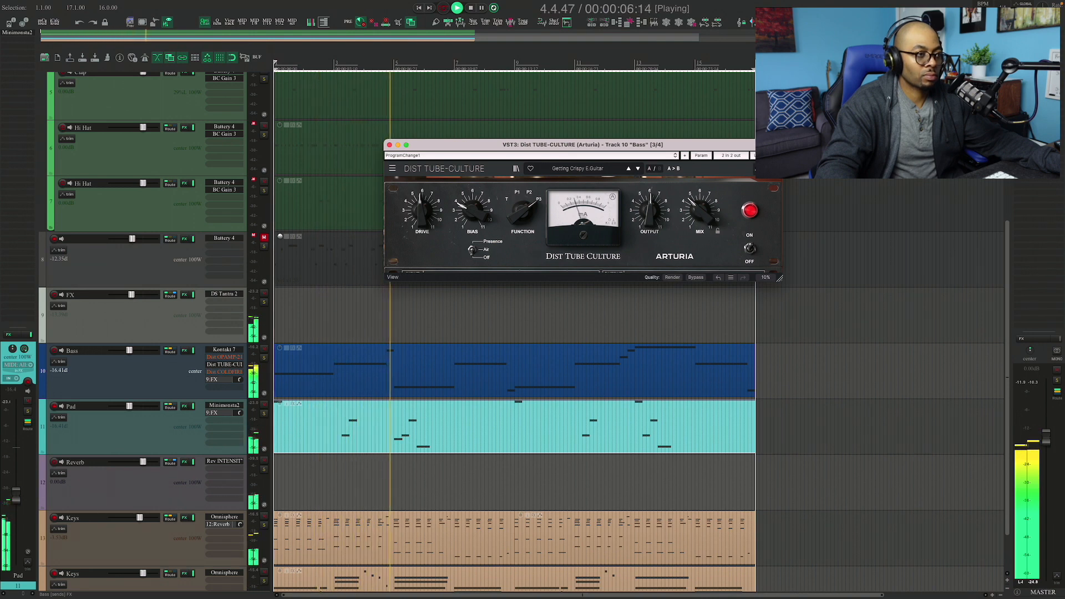
Expand TUBE-CULTURE to show its extended input, dynamics and EQ controls, then stop playback
left_click(753, 168)
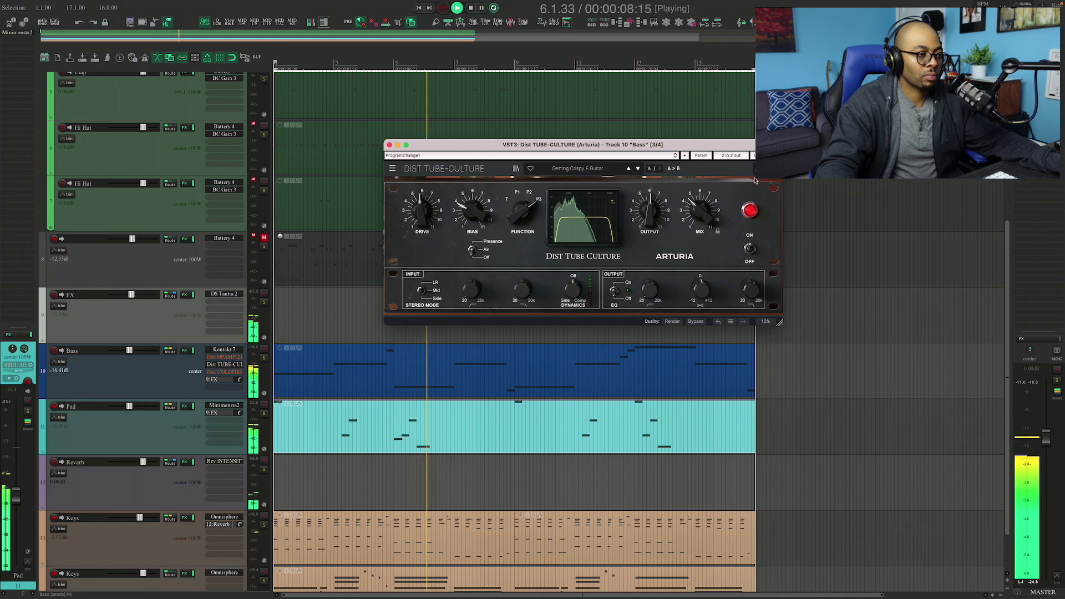
key("space")
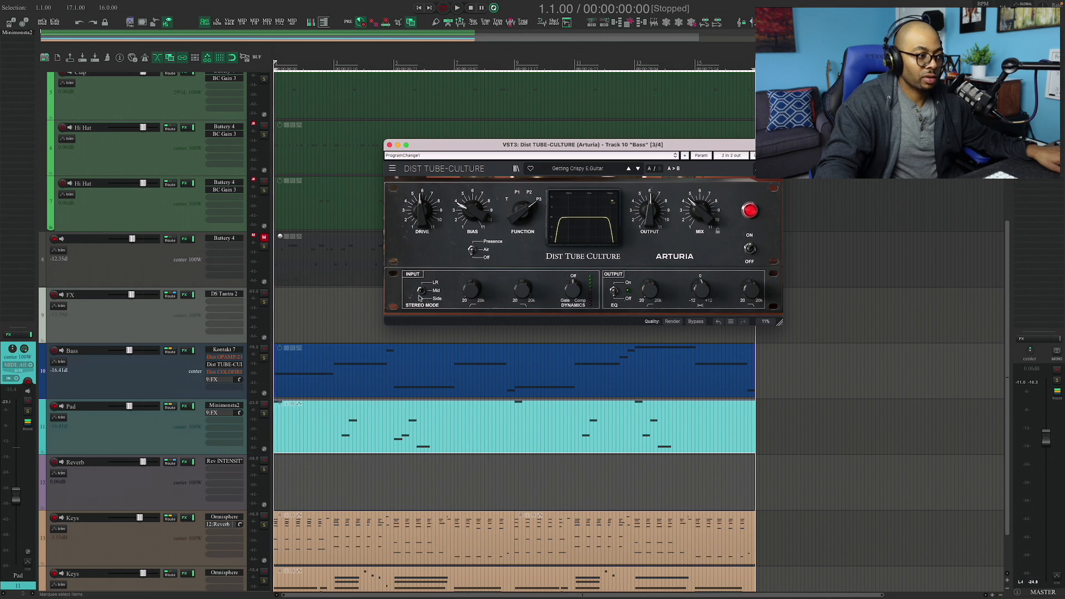
Briefly view OPAMP-21's pre-drive and post-drive settings, collapse them and close its window
left_click(221, 359)
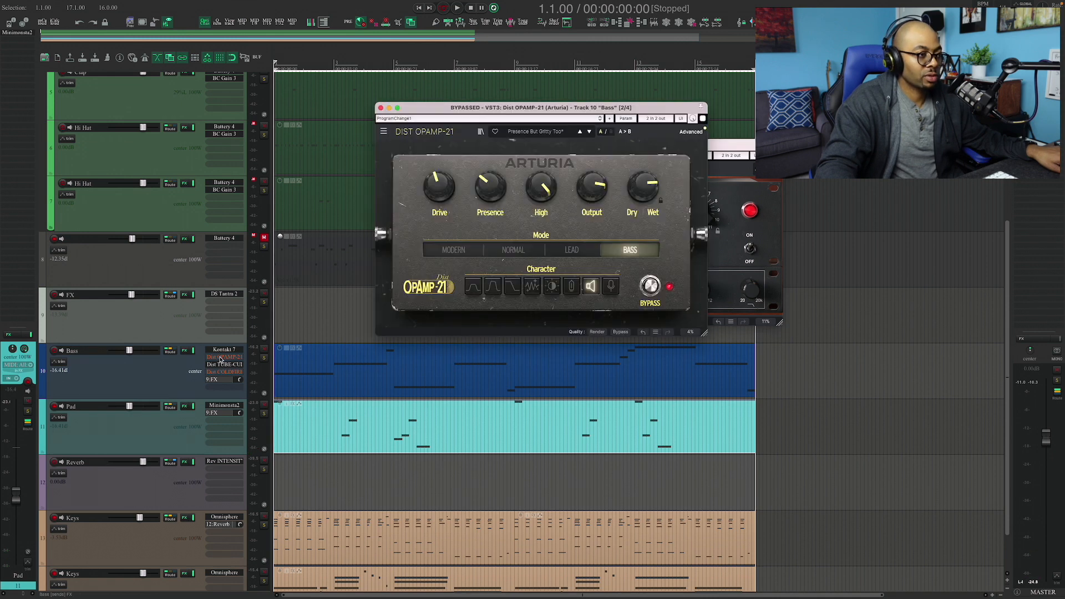
left_click(693, 131)
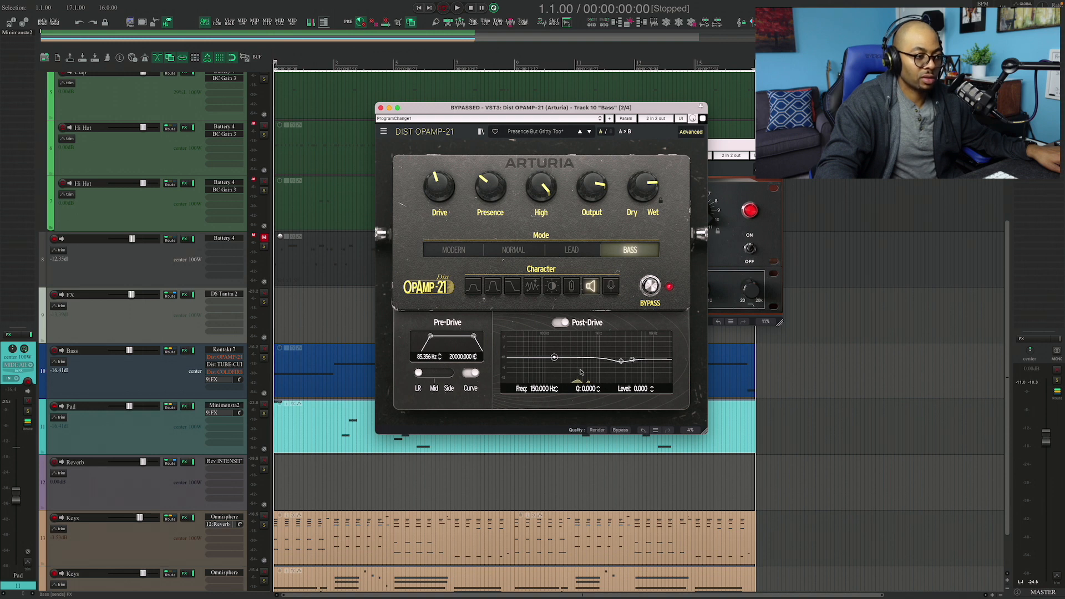
left_click(691, 133)
left_click(381, 109)
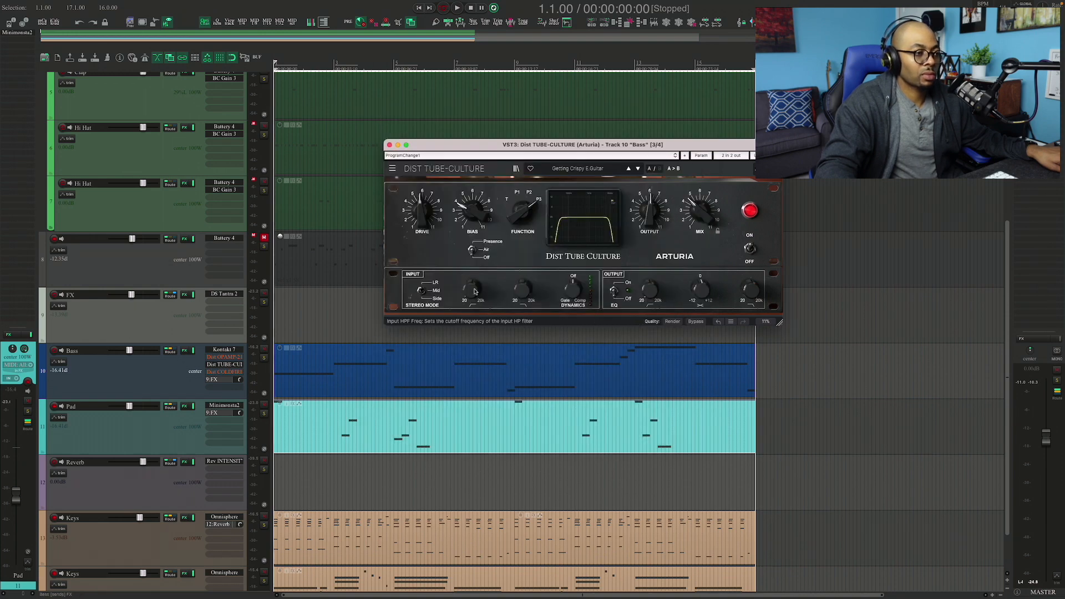
While playing, try input HPF 493 Hz and LPF ~6267 Hz, then reset LPF and leave HPF near 21 Hz
key("space")
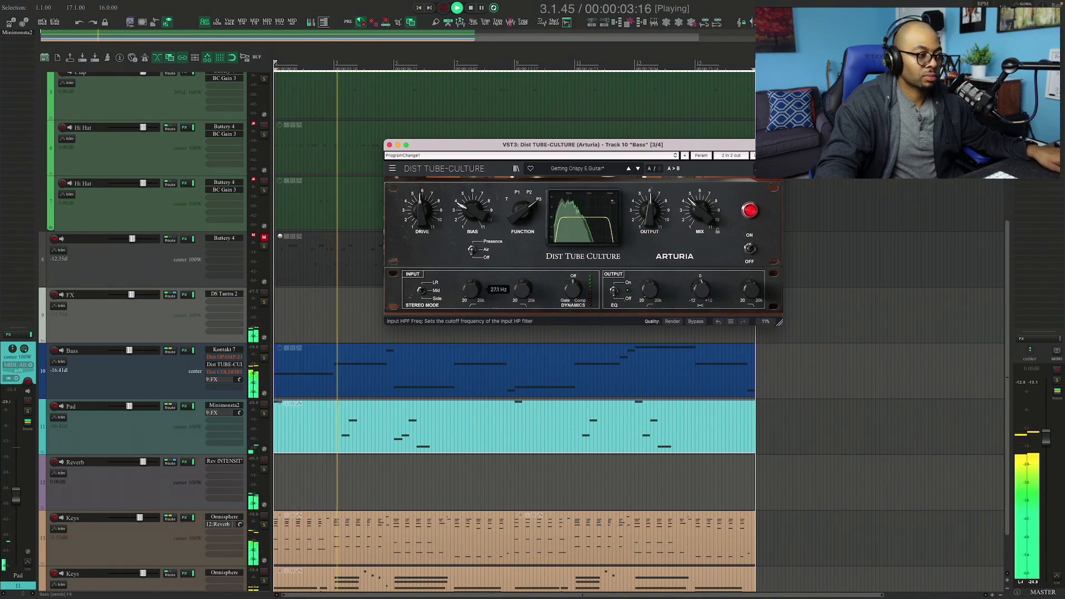
left_click_drag(471, 291, 471, 295)
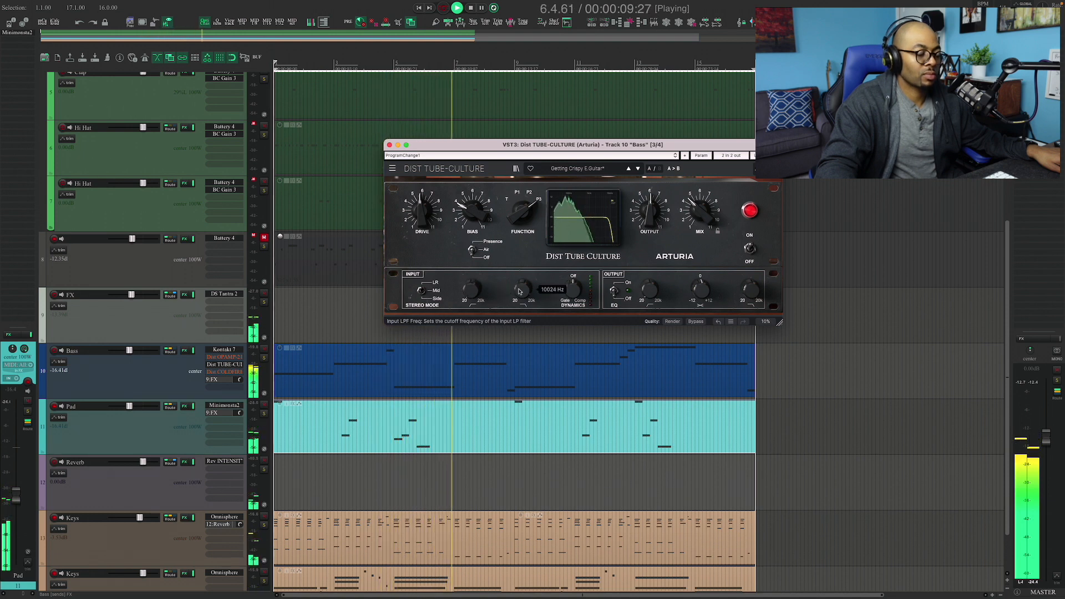
mouse_move(521, 291)
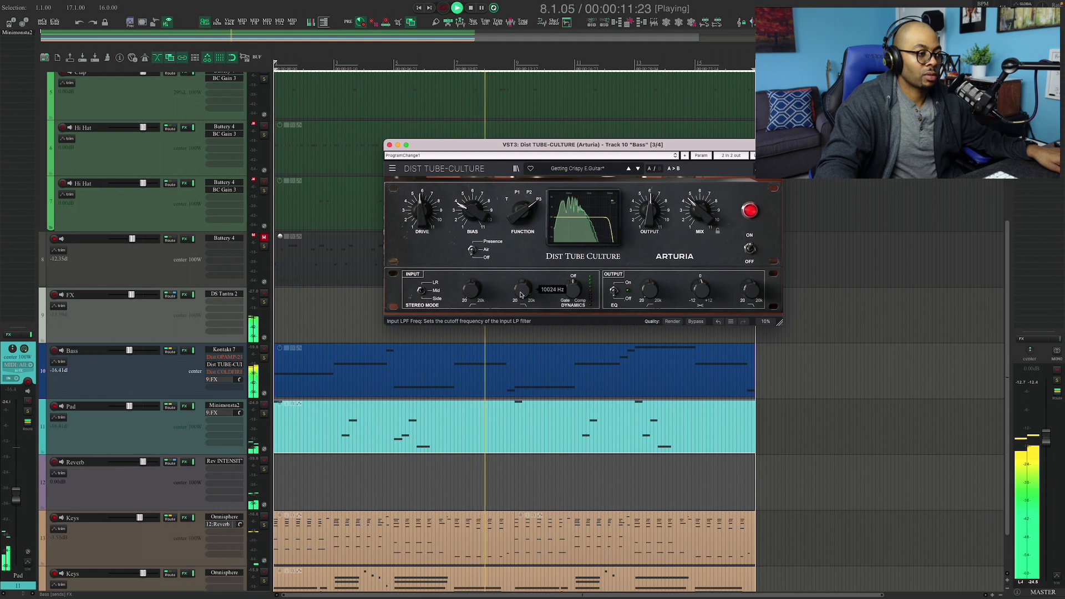
left_click_drag(520, 289, 519, 293)
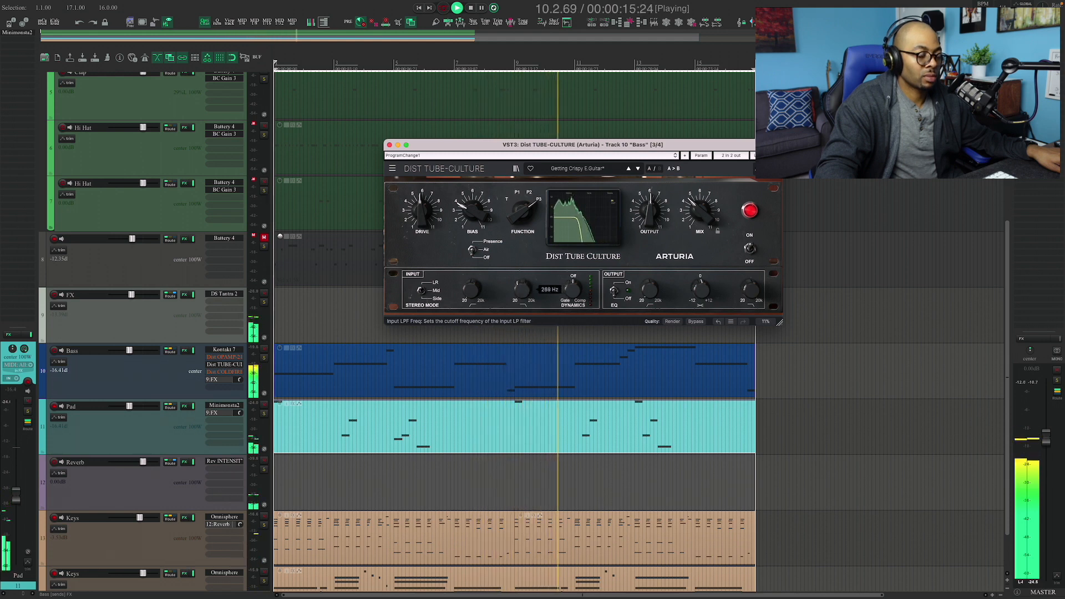
double_click(521, 289)
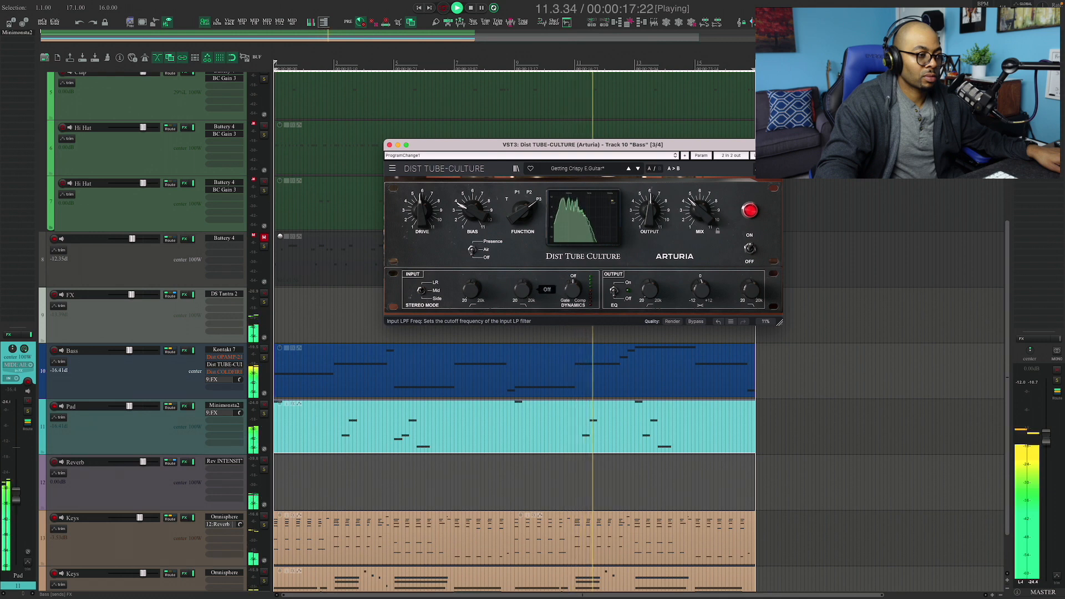
left_click_drag(472, 291, 471, 286)
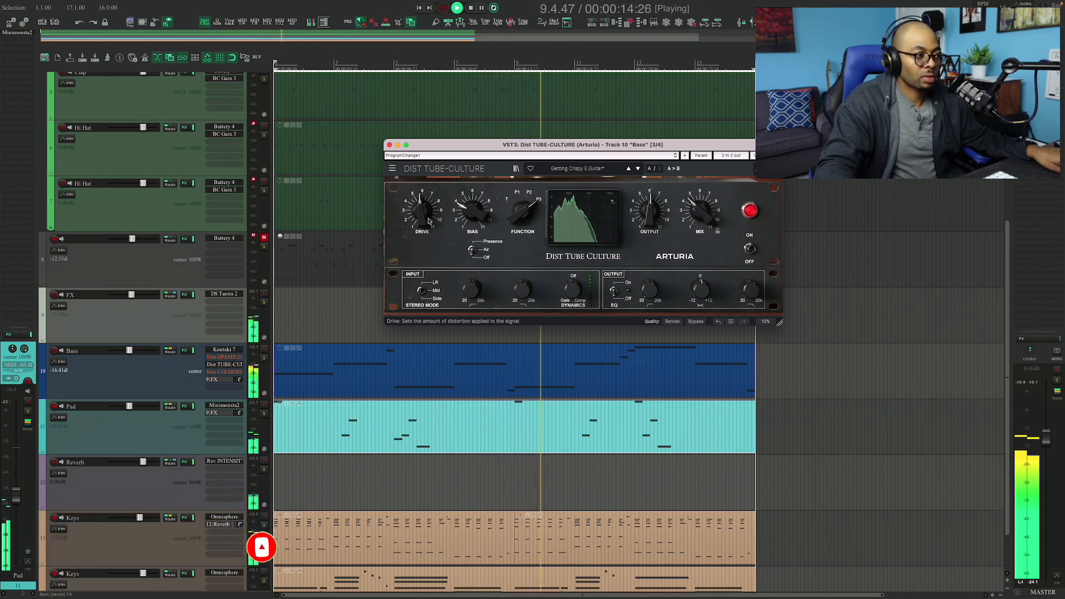
mouse_move(701, 290)
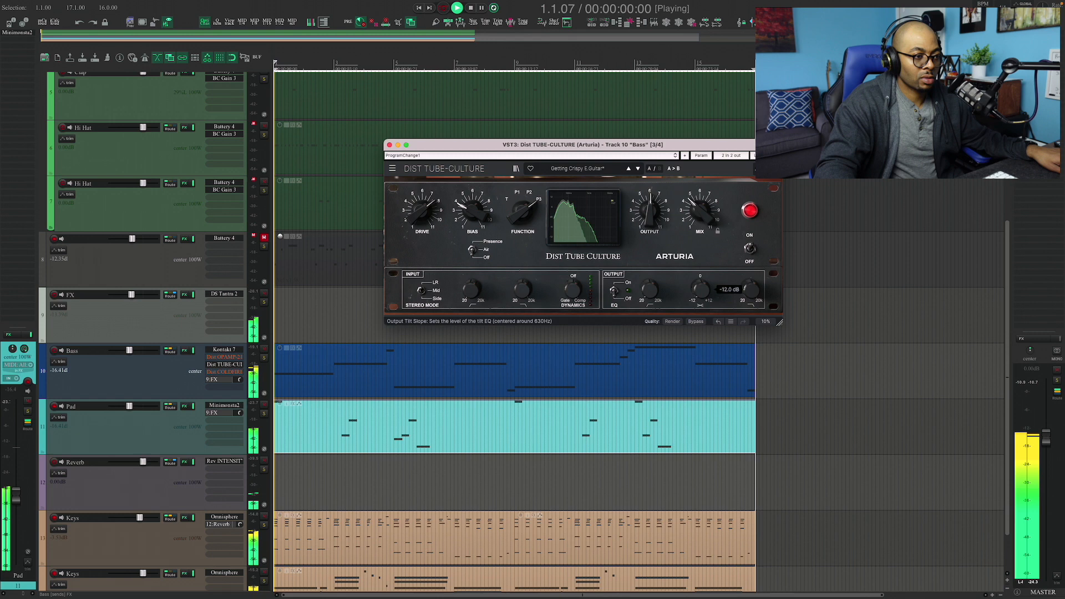
Raise output tilt to +11.3 dB, lower output low-pass to 1864 Hz and switch the output EQ on
left_click_drag(753, 291, 753, 283)
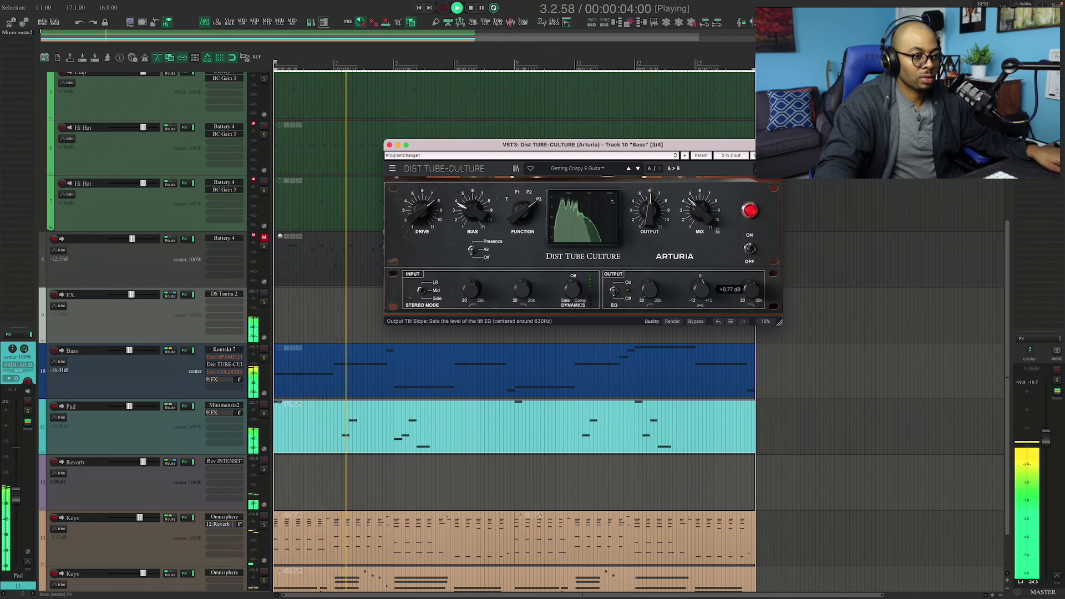
left_click_drag(722, 300, 723, 310)
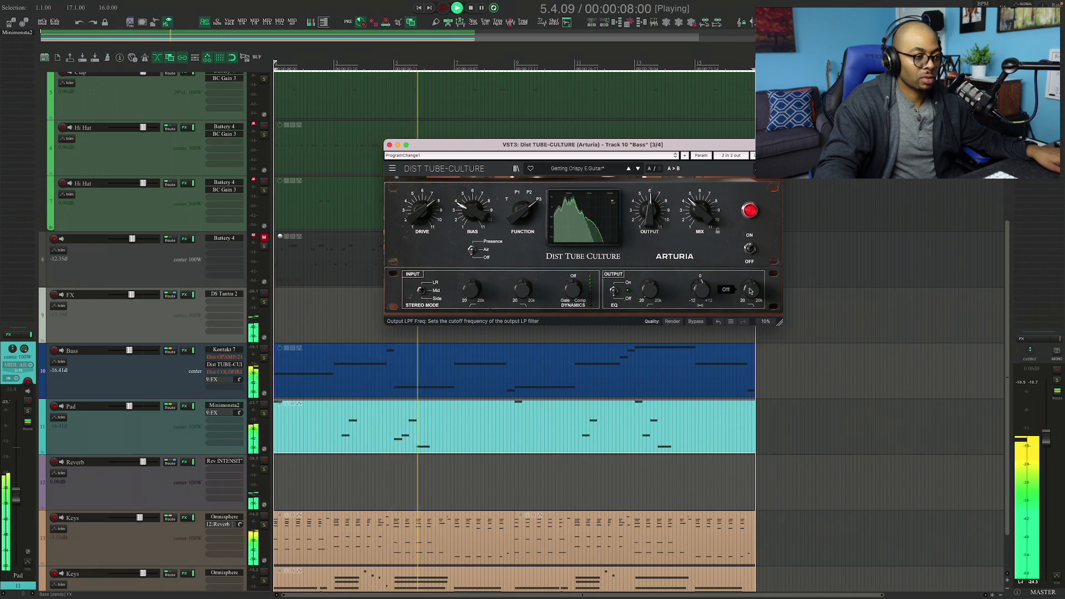
left_click(623, 287)
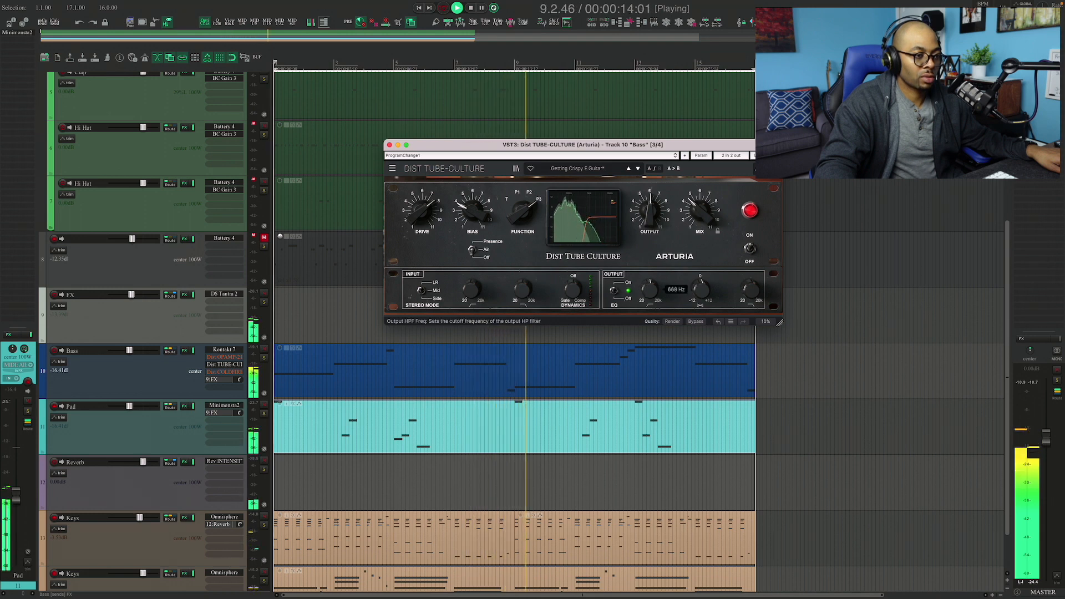
mouse_move(750, 289)
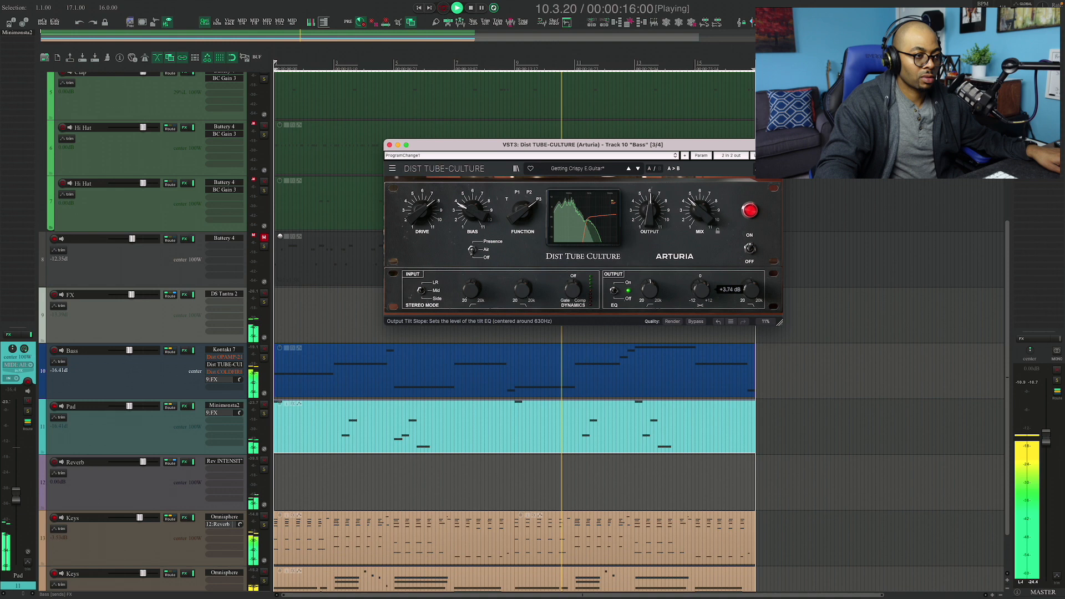
Set output tilt +5.76 dB, low-pass 1371 Hz and high-pass 49.8 Hz, then stop playback
left_click_drag(700, 291, 699, 288)
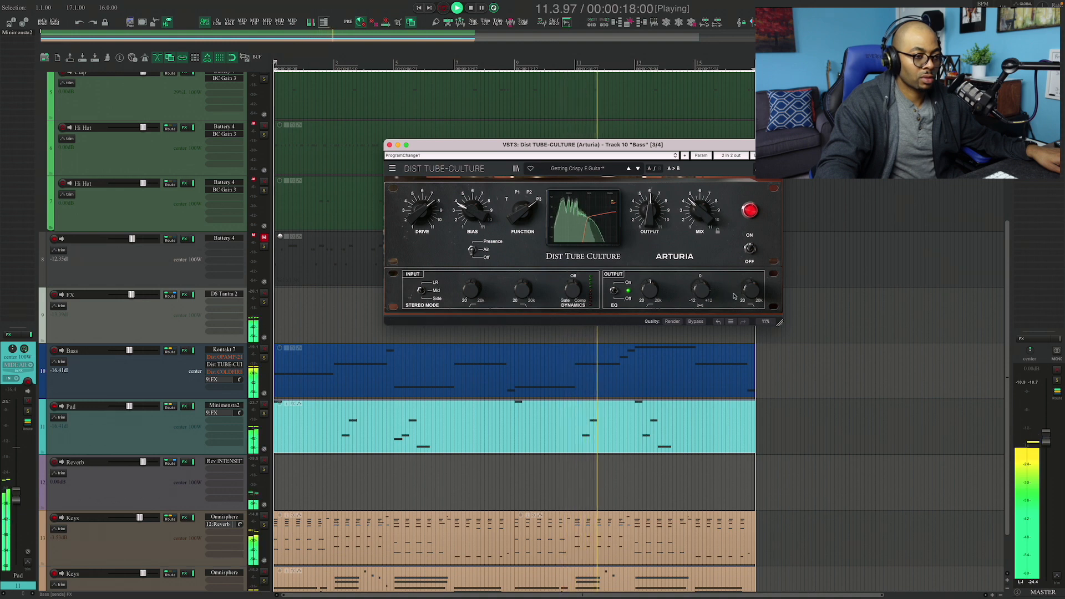
mouse_move(701, 289)
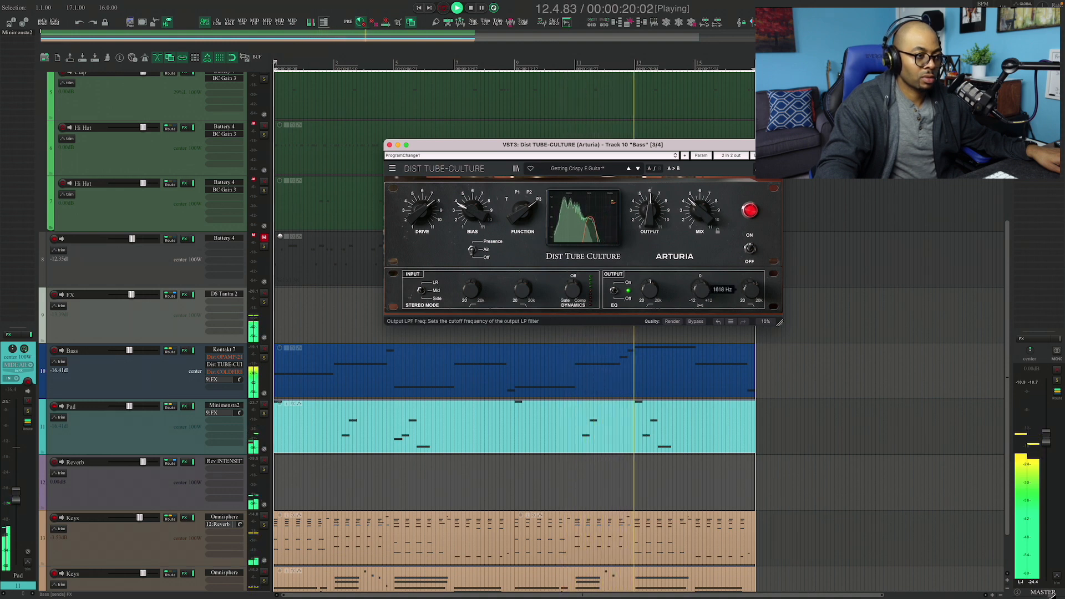
left_click_drag(749, 290, 749, 292)
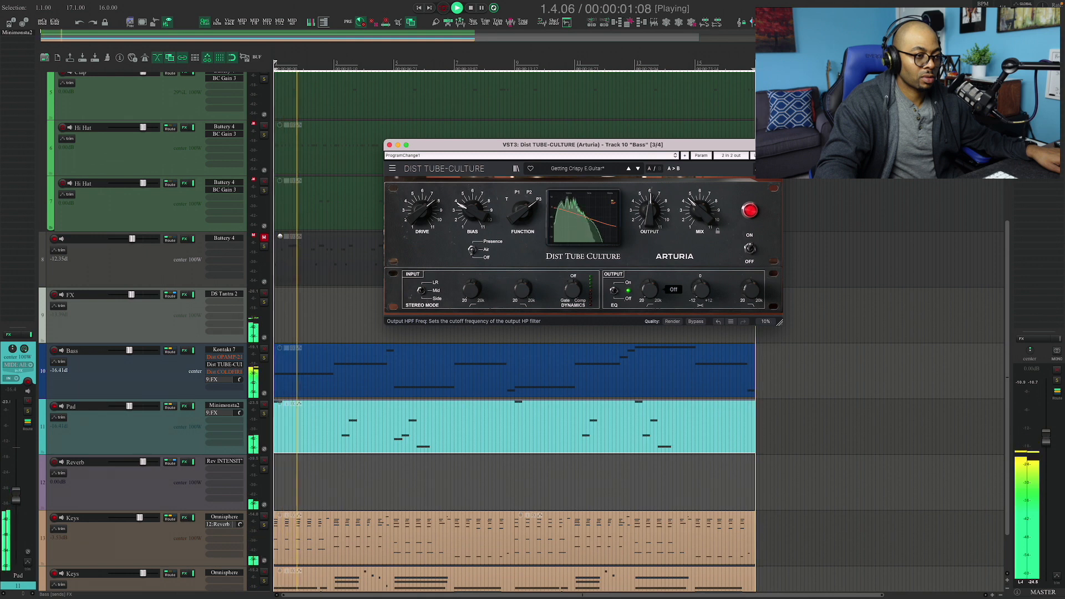
left_click_drag(650, 291, 653, 282)
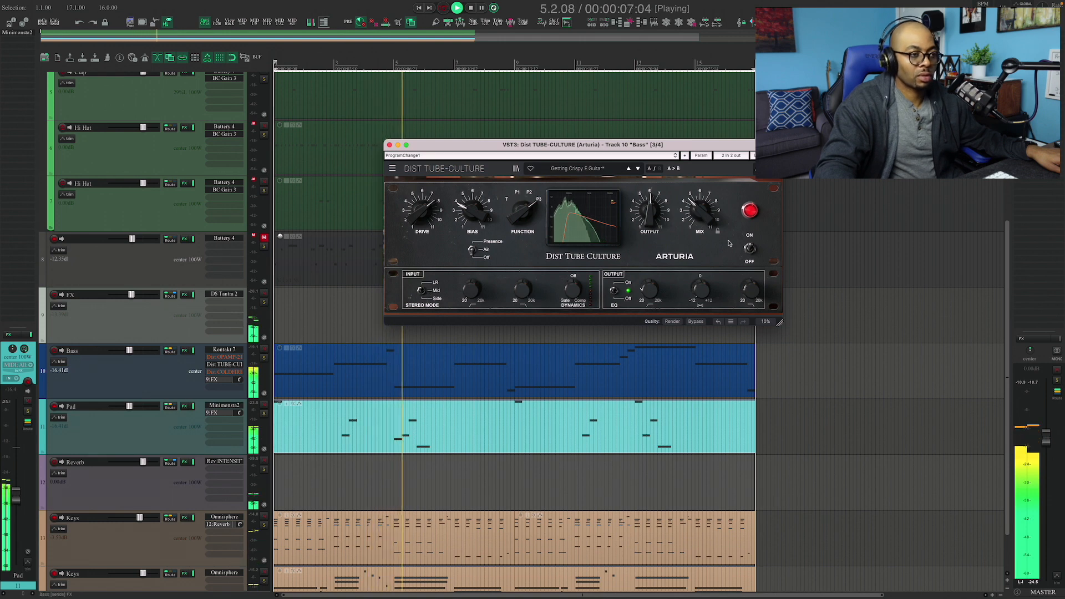
mouse_move(701, 209)
key("space")
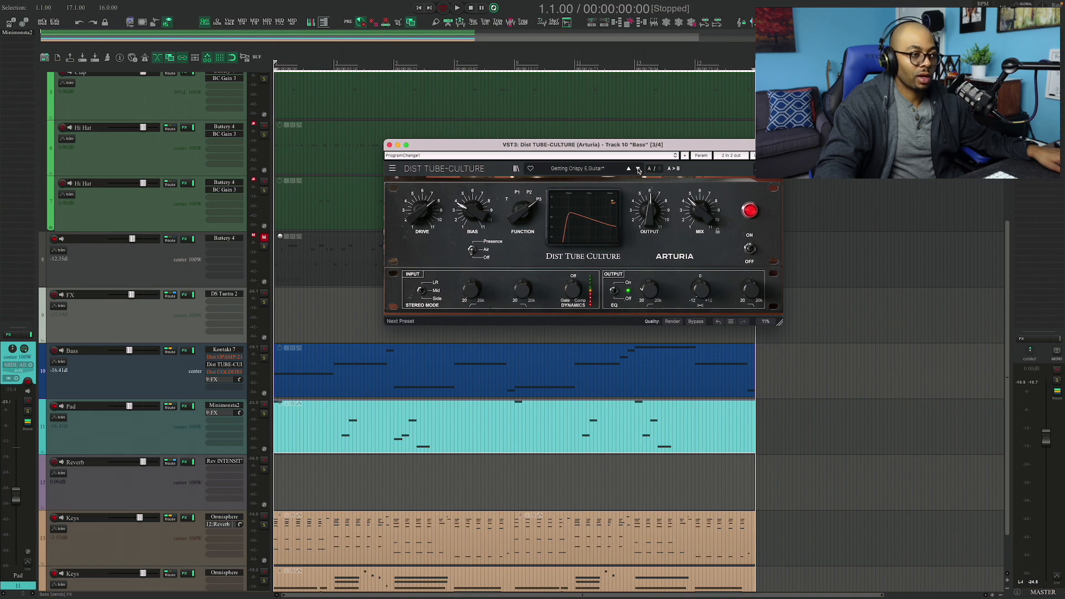
Load TUBE-CULTURE's next preset, London Dance Synth, audition it briefly, then bring up OPAMP-21
left_click(638, 169)
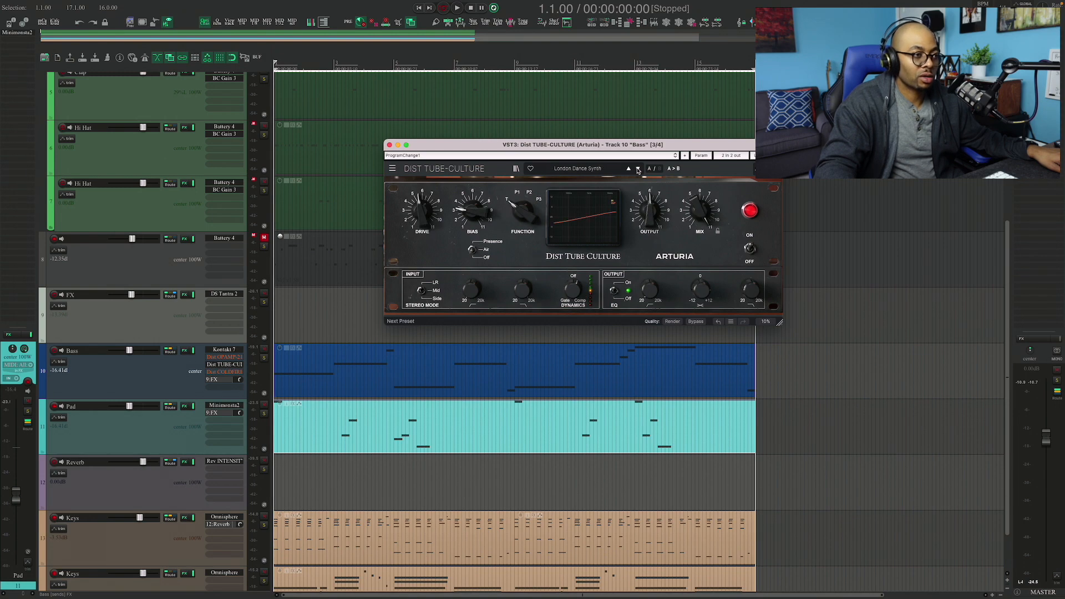
key("space")
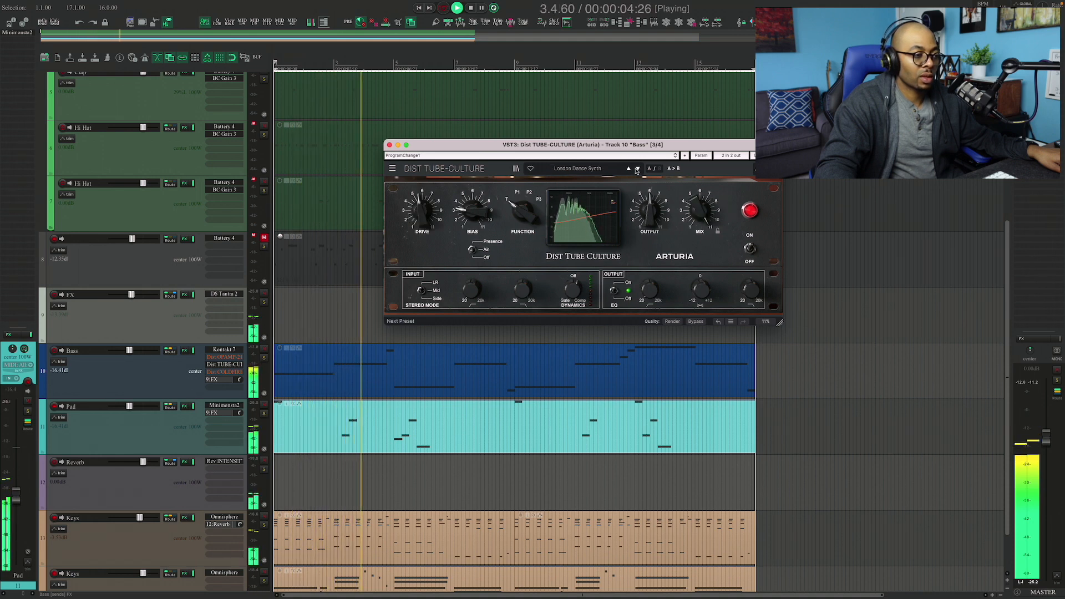
key("space")
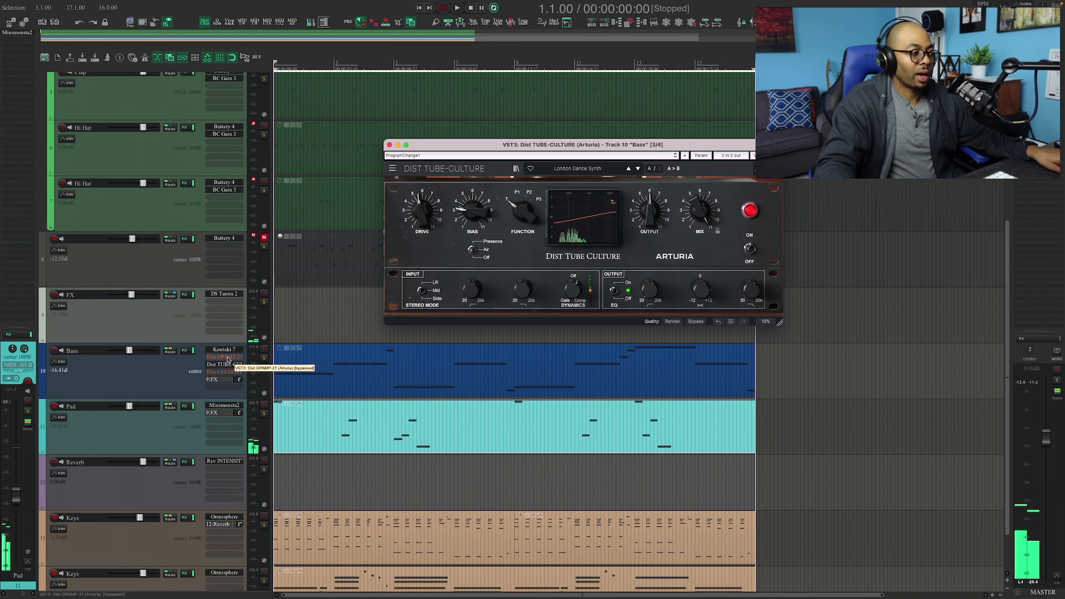
left_click(227, 358)
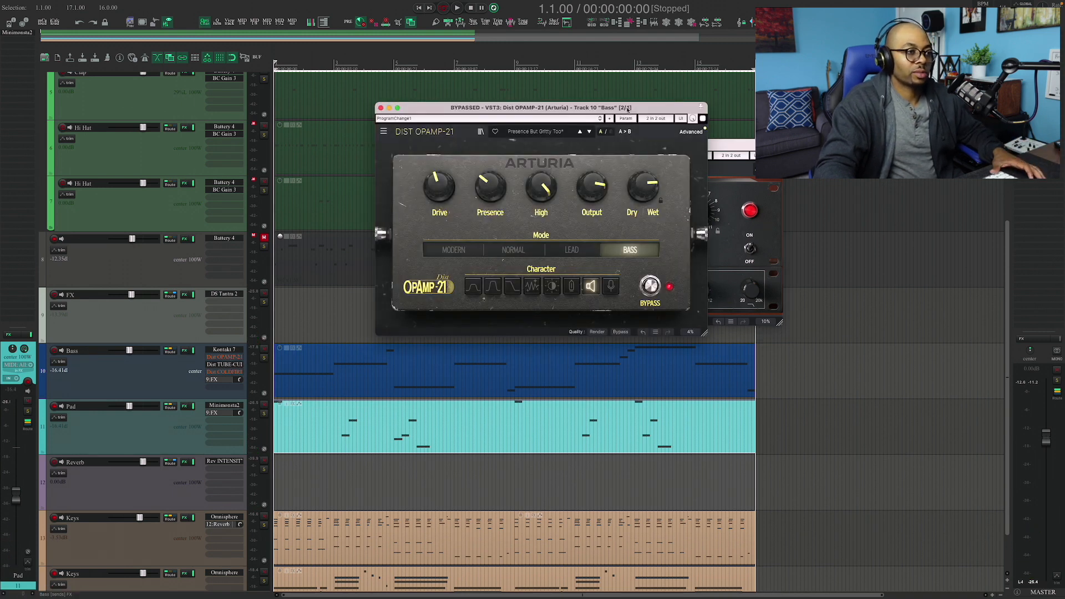
Arrange the OPAMP-21 and TUBE-CULTURE windows side by side with OPAMP-21 in front
left_click_drag(631, 108, 469, 108)
left_click(583, 141)
left_click_drag(541, 136, 636, 127)
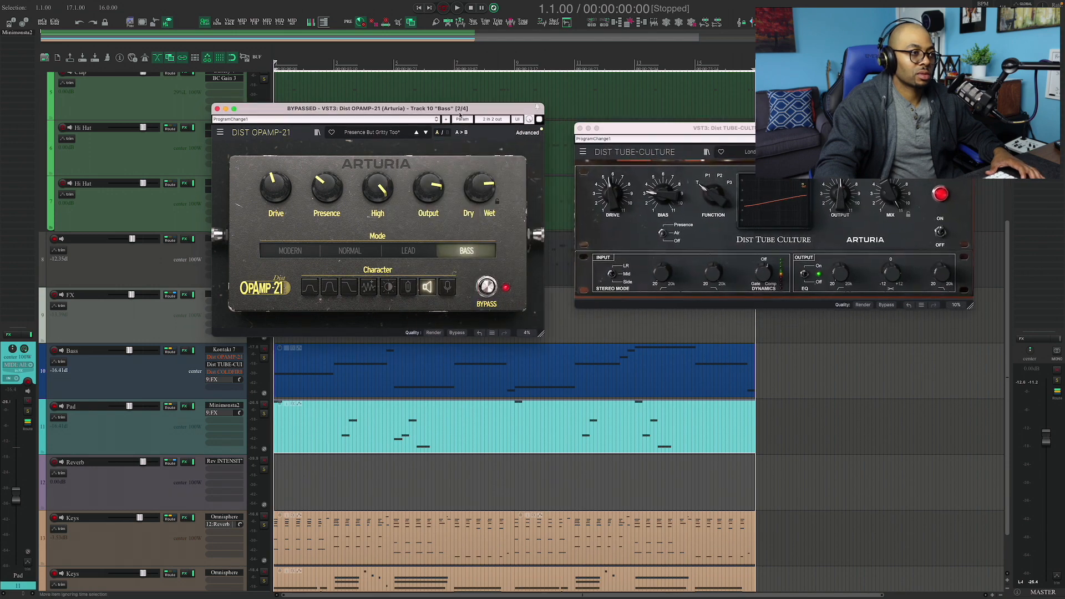
left_click(375, 114)
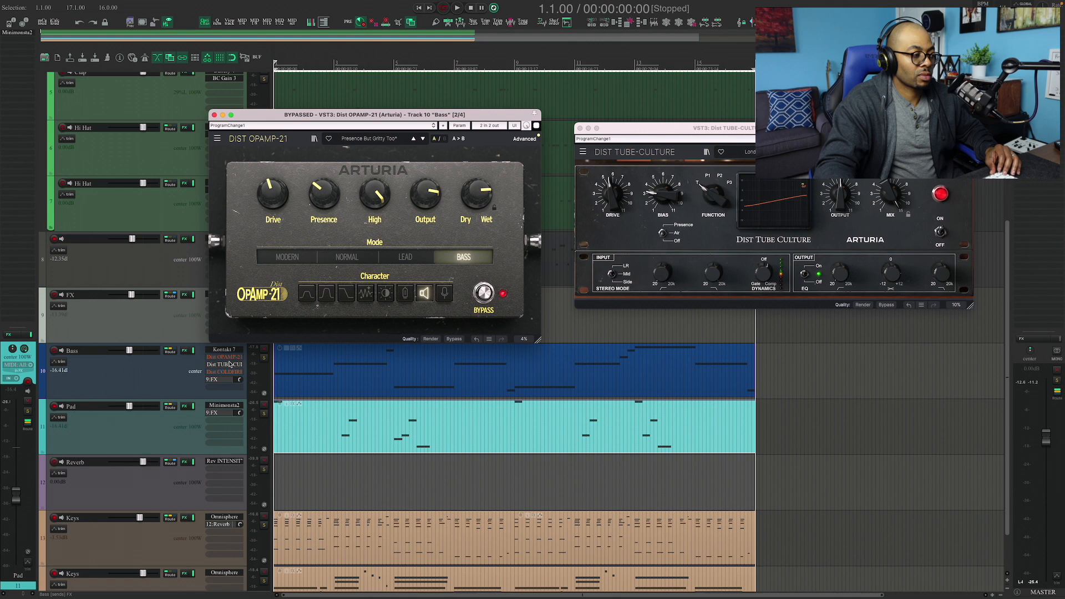
With TUBE-CULTURE bypassed, play and cycle OPAMP-21 presets to Subtle Warm Presence in Modern mode
left_click(225, 371)
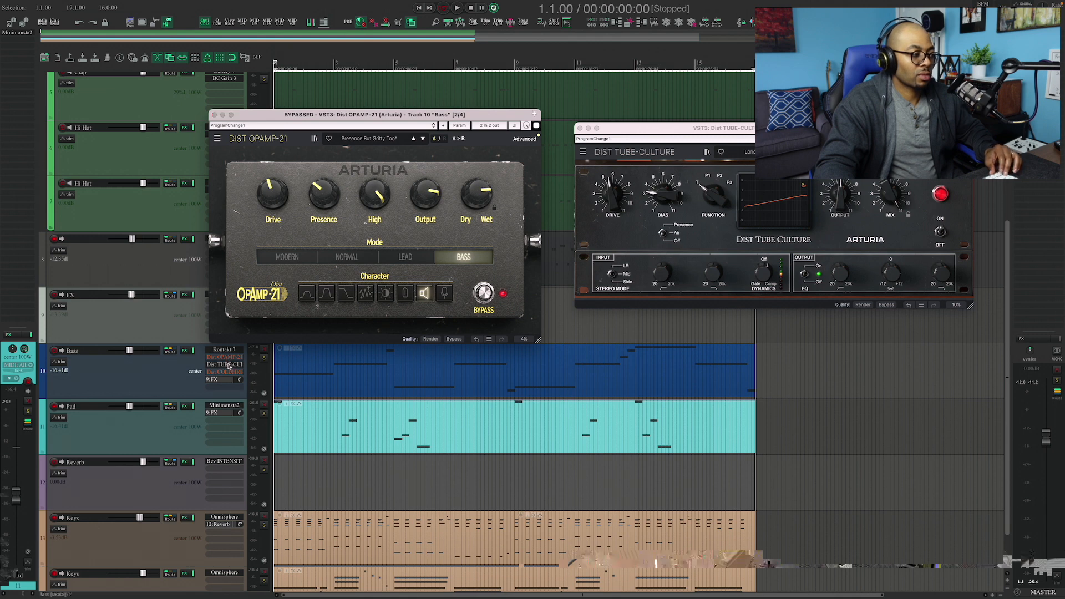
key("space")
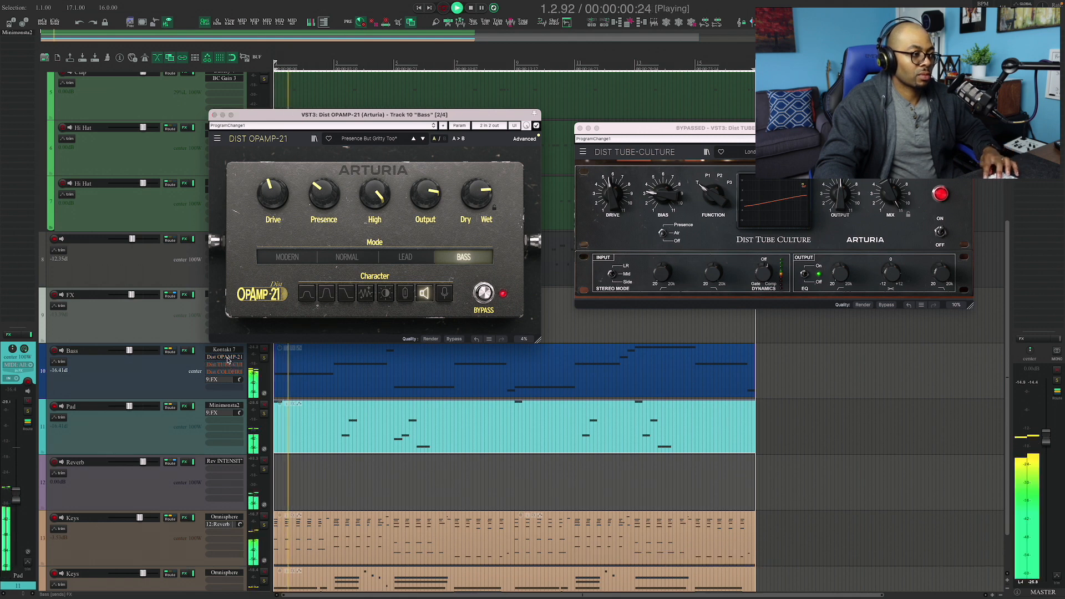
left_click(424, 139)
left_click(423, 140)
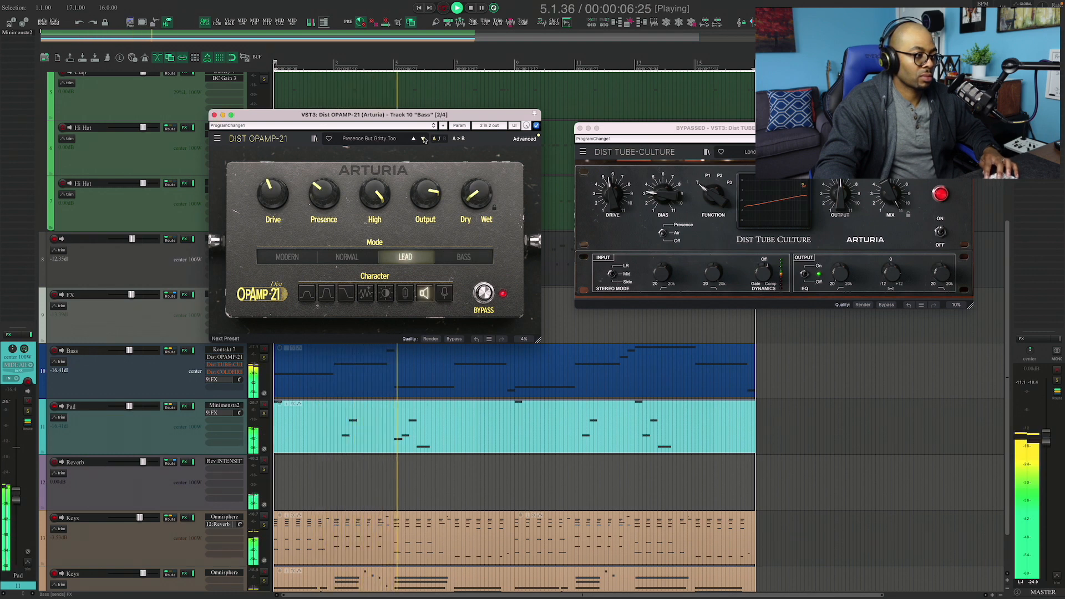
left_click(423, 139)
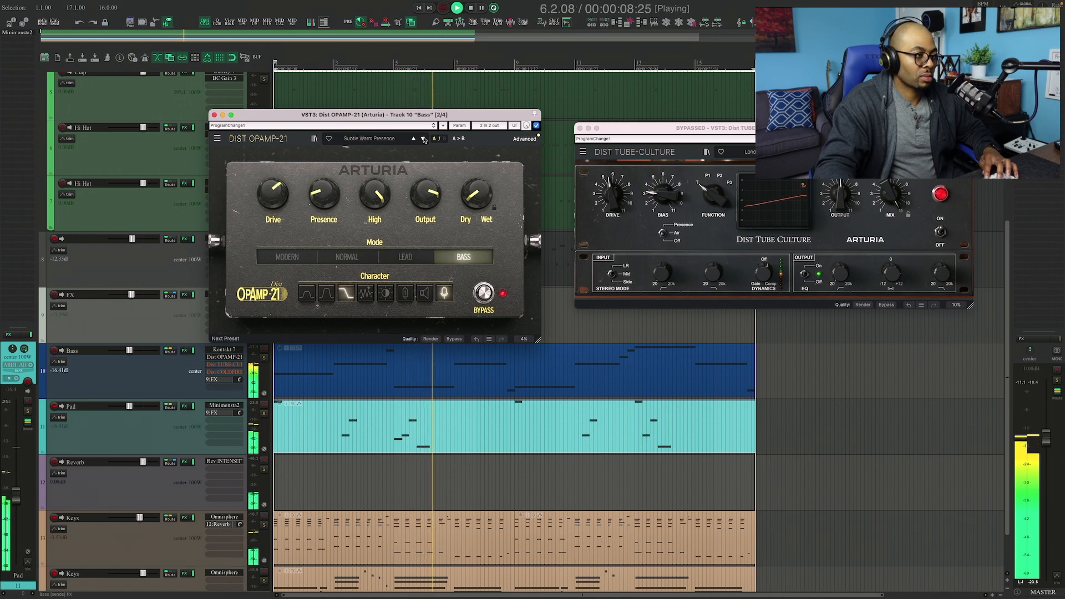
left_click(287, 257)
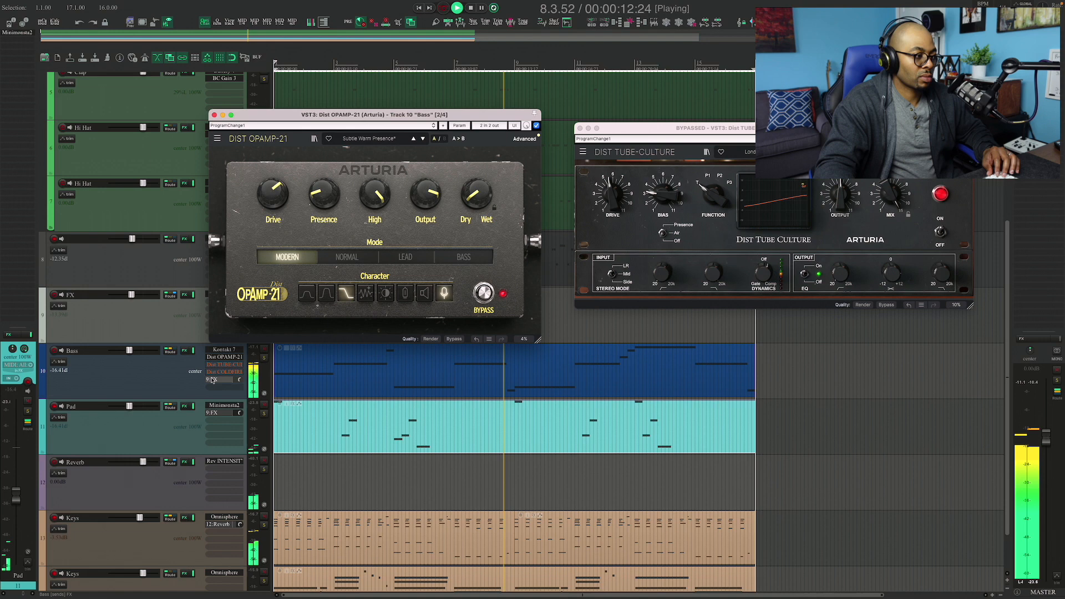
Alternate bypass between the two distortions, ending with OPAMP-21 bypassed and TUBE-CULTURE active
left_click(218, 359, "shift")
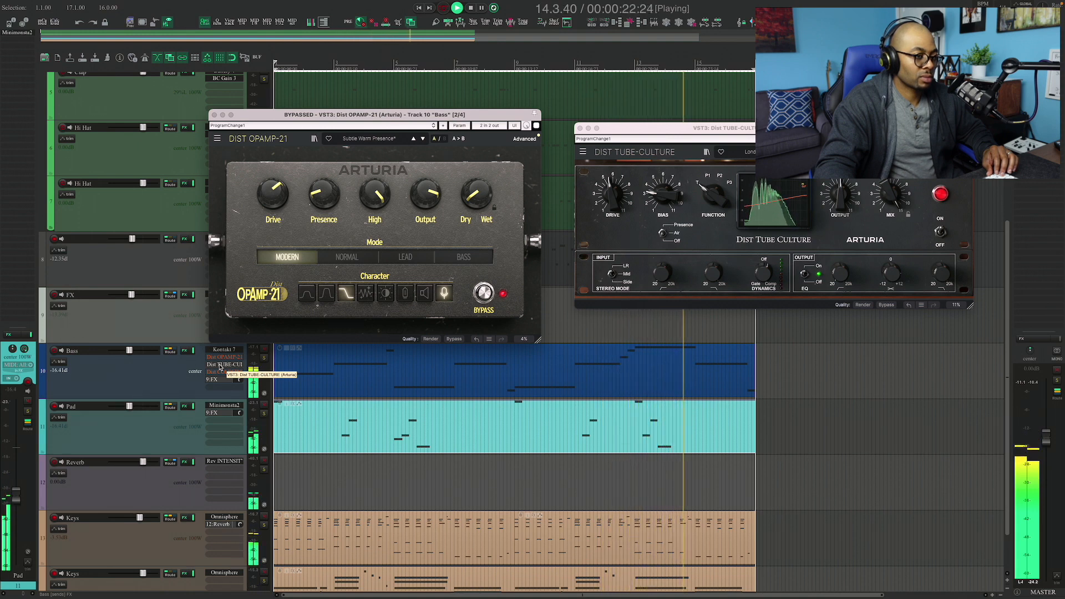
left_click(220, 367, "shift")
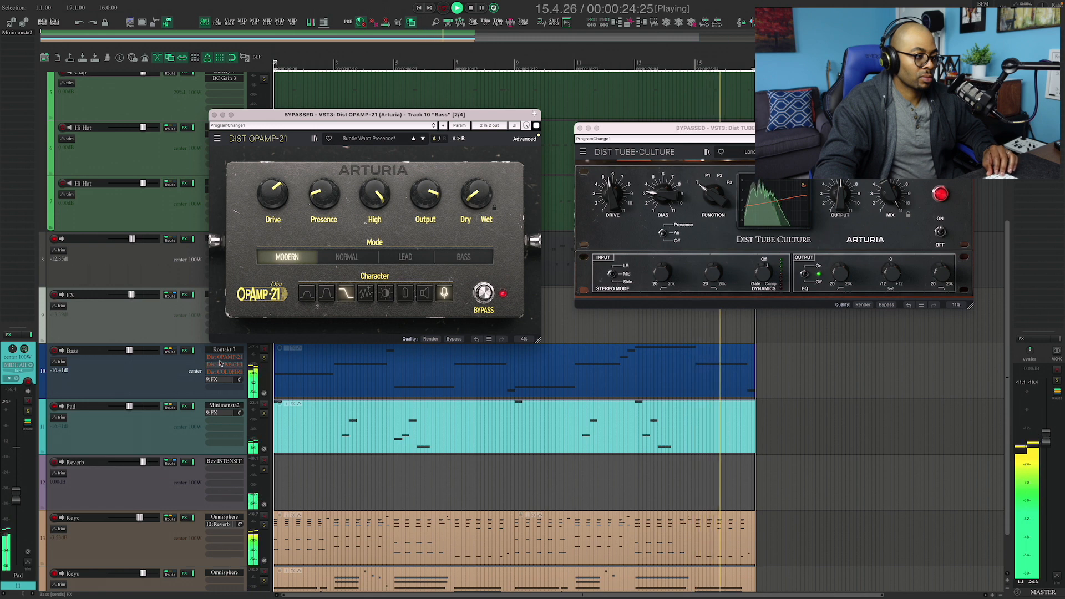
left_click(220, 357, "shift")
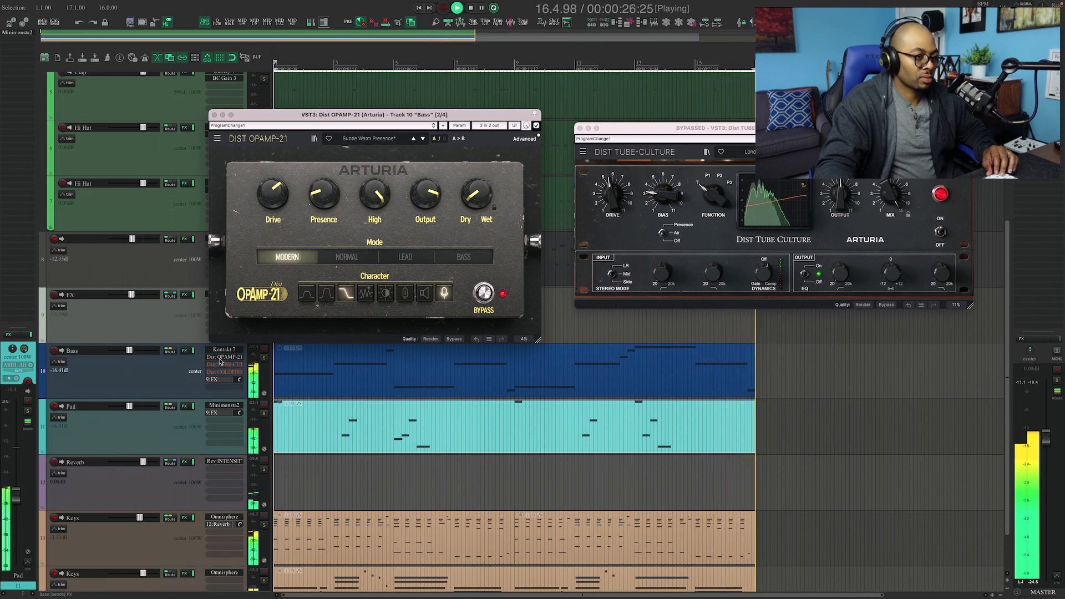
left_click(221, 360, "shift")
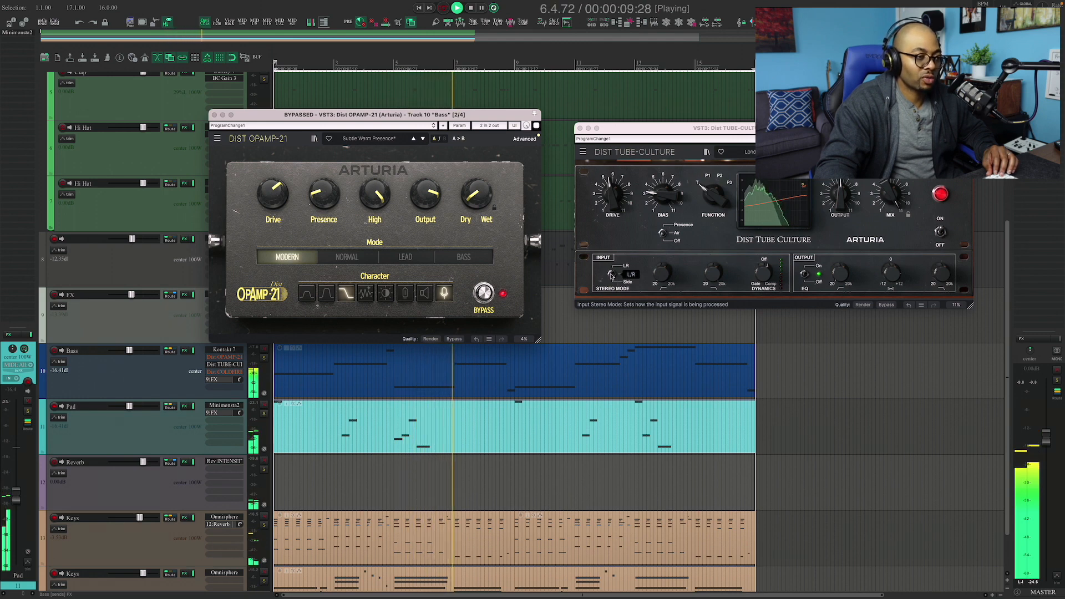
Set TUBE-CULTURE's stereo mode to Mid, listen, stop playback and close its window
left_click(612, 273)
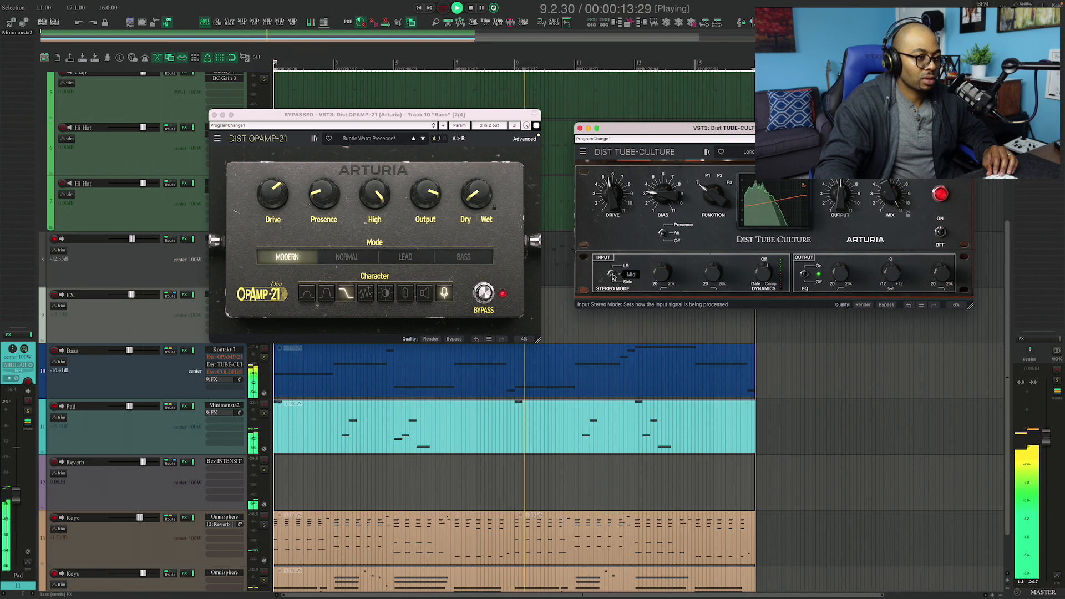
left_click(614, 275)
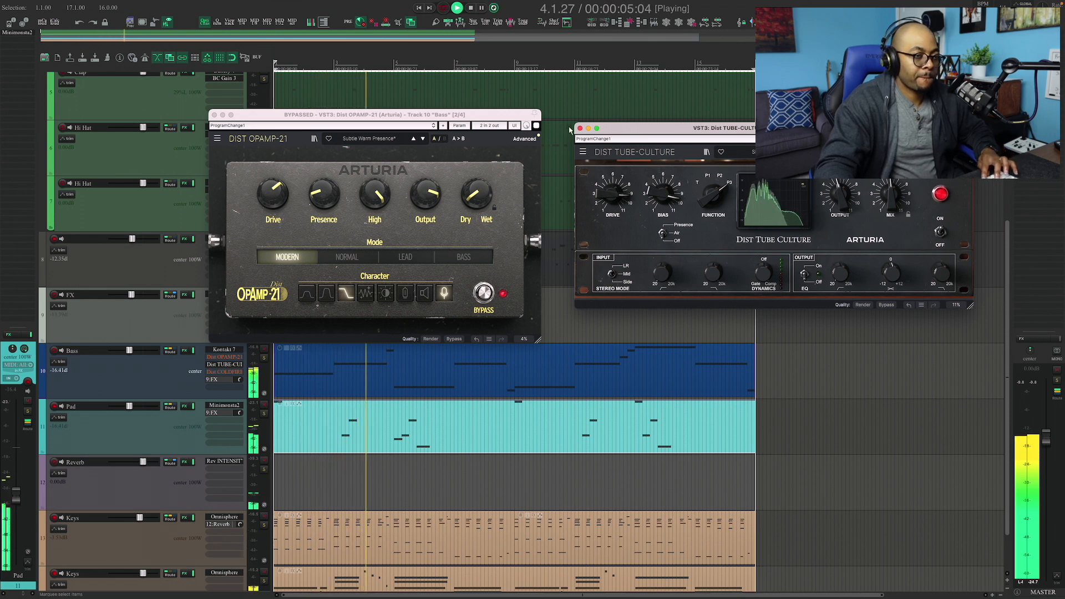
key("space")
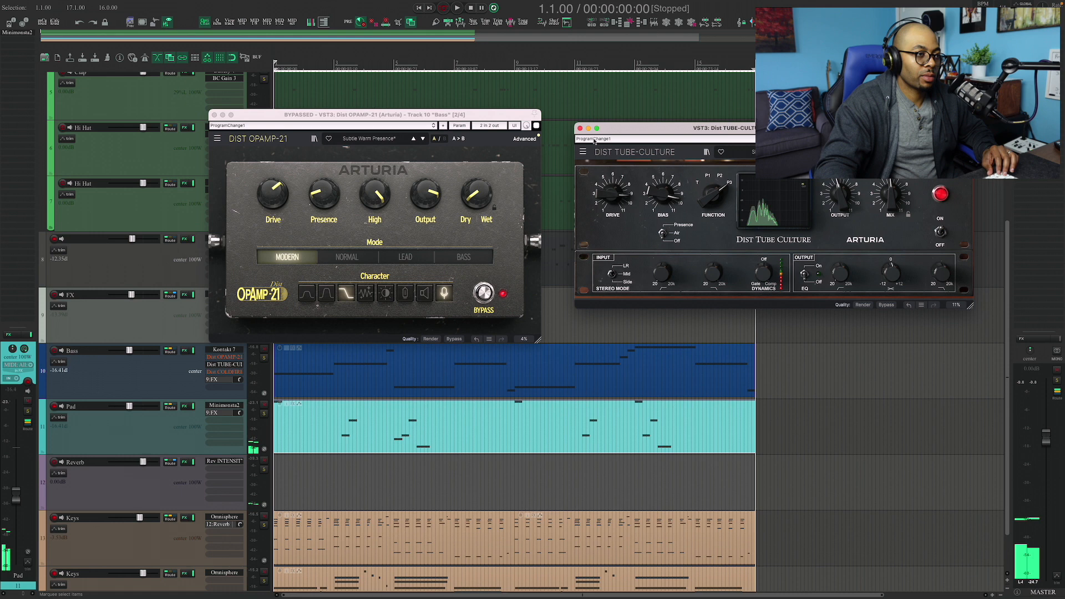
left_click(223, 364)
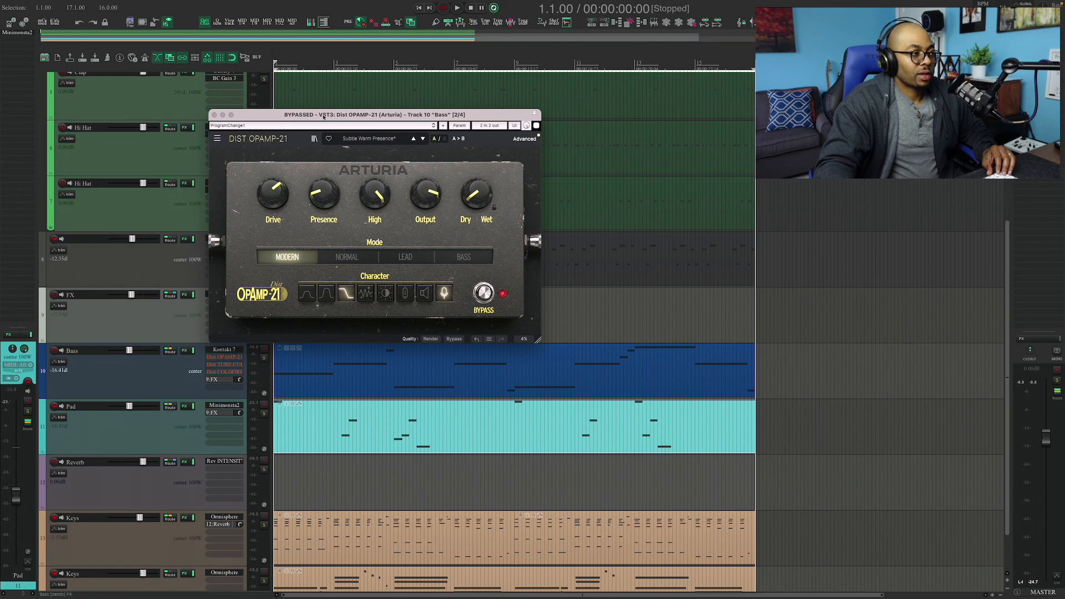
Move the OPAMP-21 window aside and close it
left_click_drag(319, 114, 474, 122)
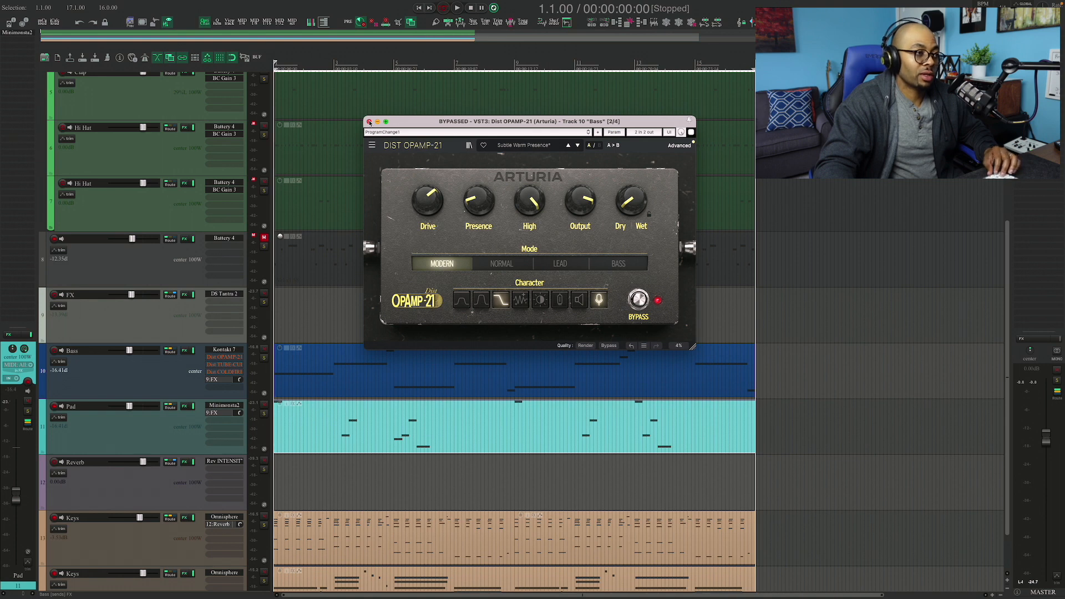
left_click(370, 122)
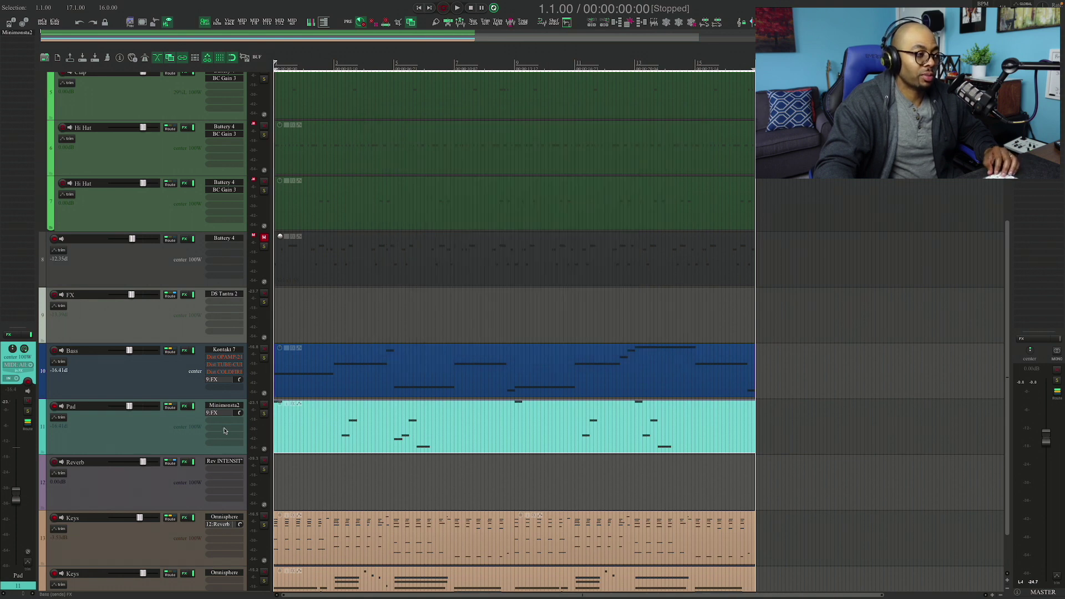
Bring up COLDFIRE on the Bass track, position its window and start playback
double_click(227, 383)
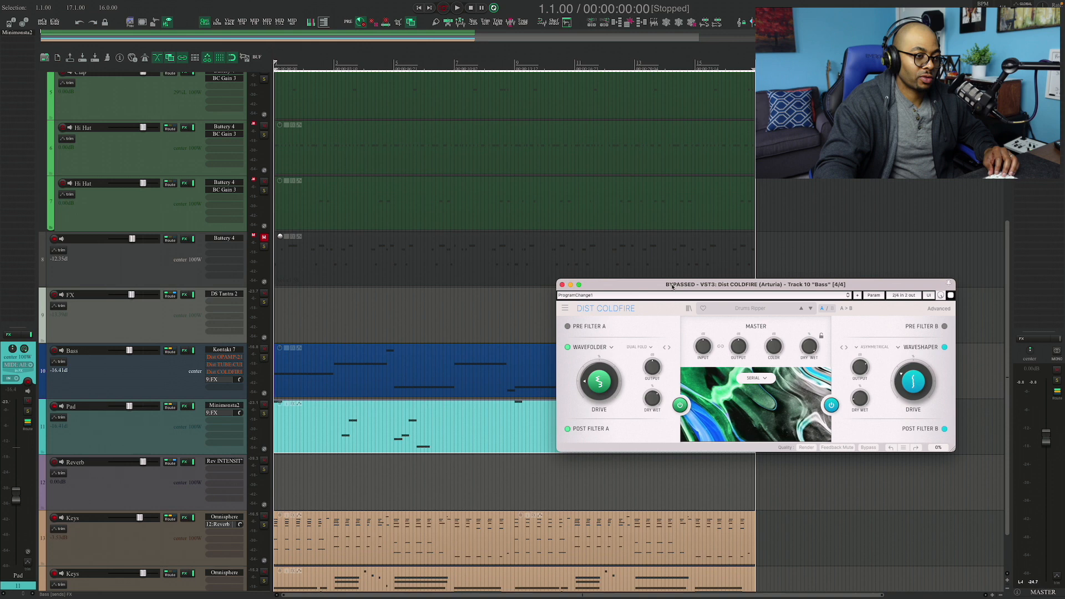
left_click_drag(673, 285, 473, 150)
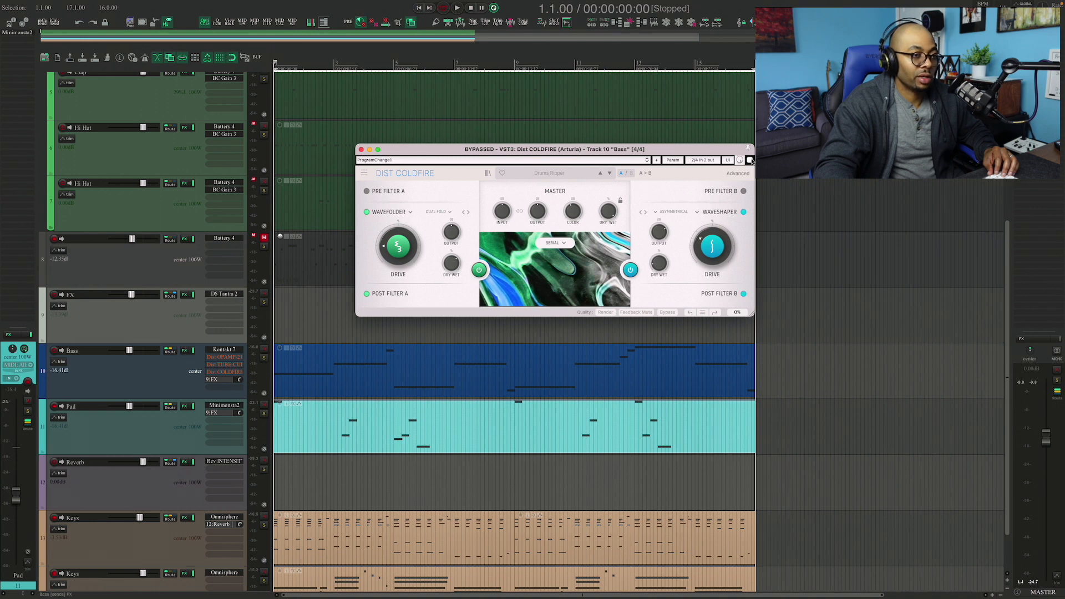
key("space")
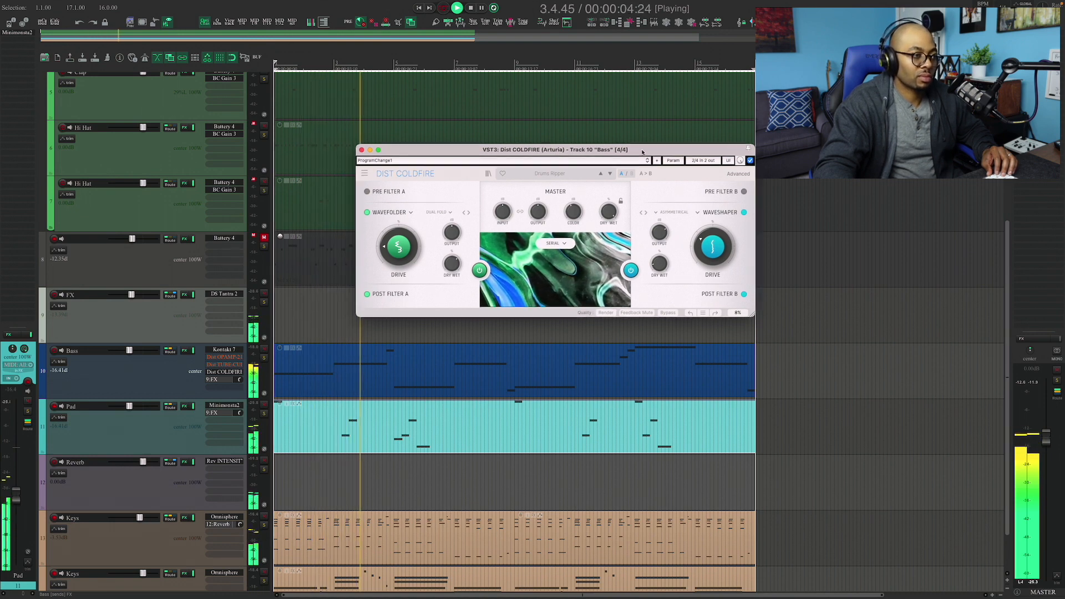
Expand COLDFIRE to show its advanced modulation section, reposition it and stop playback
left_click_drag(641, 149, 649, 157)
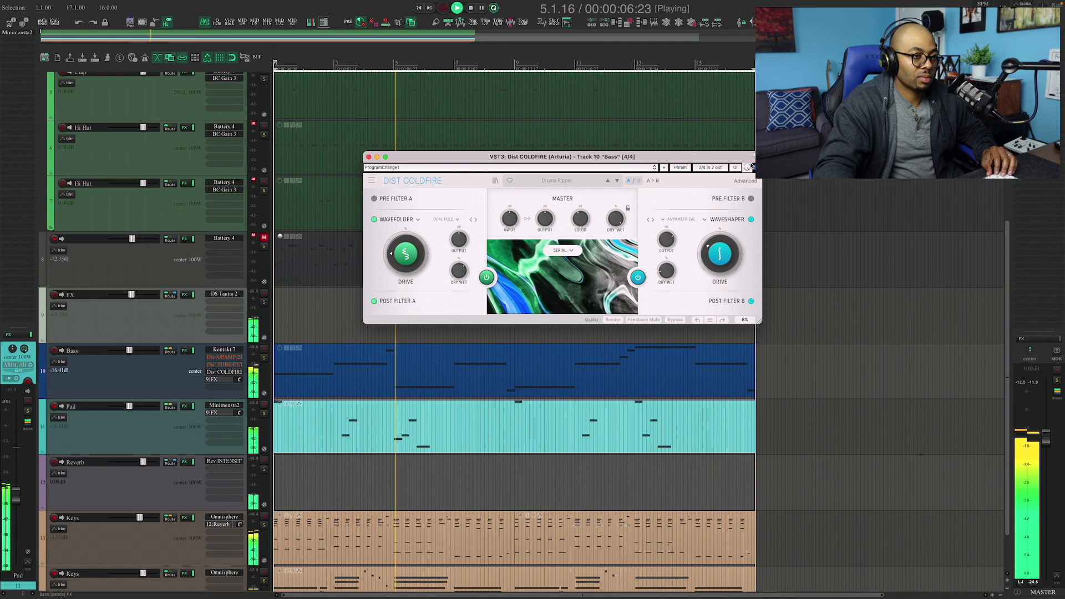
left_click(747, 181)
left_click_drag(620, 184, 619, 161)
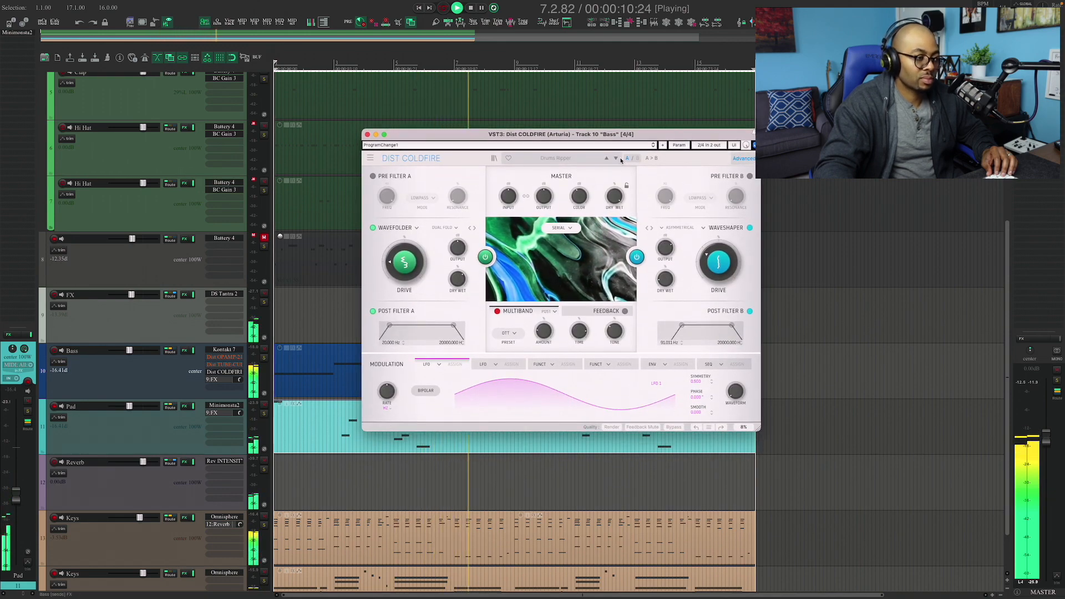
key("space")
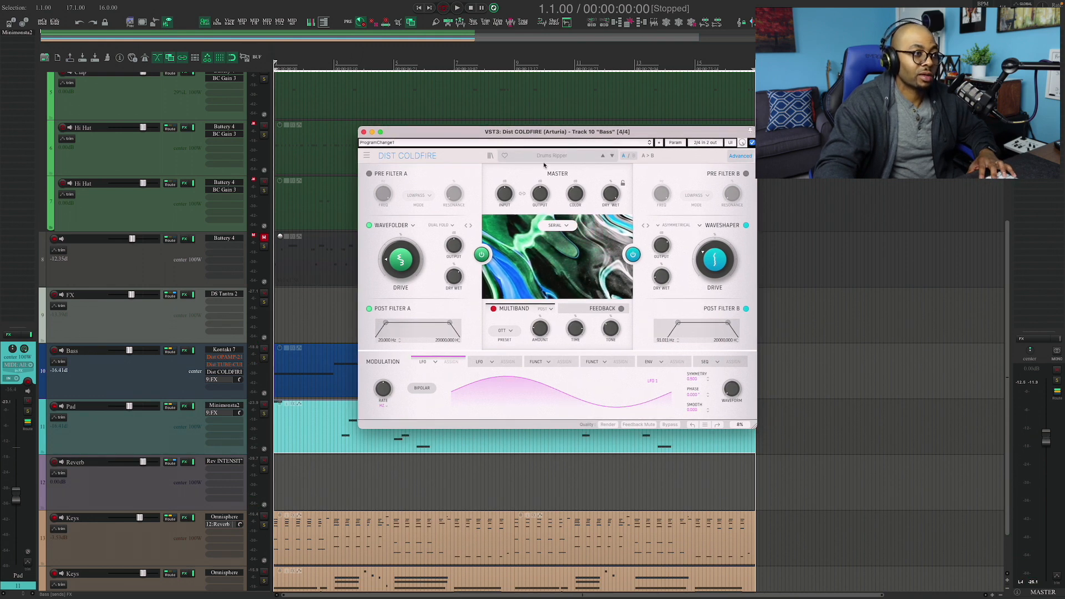
While playing, step COLDFIRE forward two presets to Bass Dirtifier and tidy the window position
key("space")
left_click(614, 157)
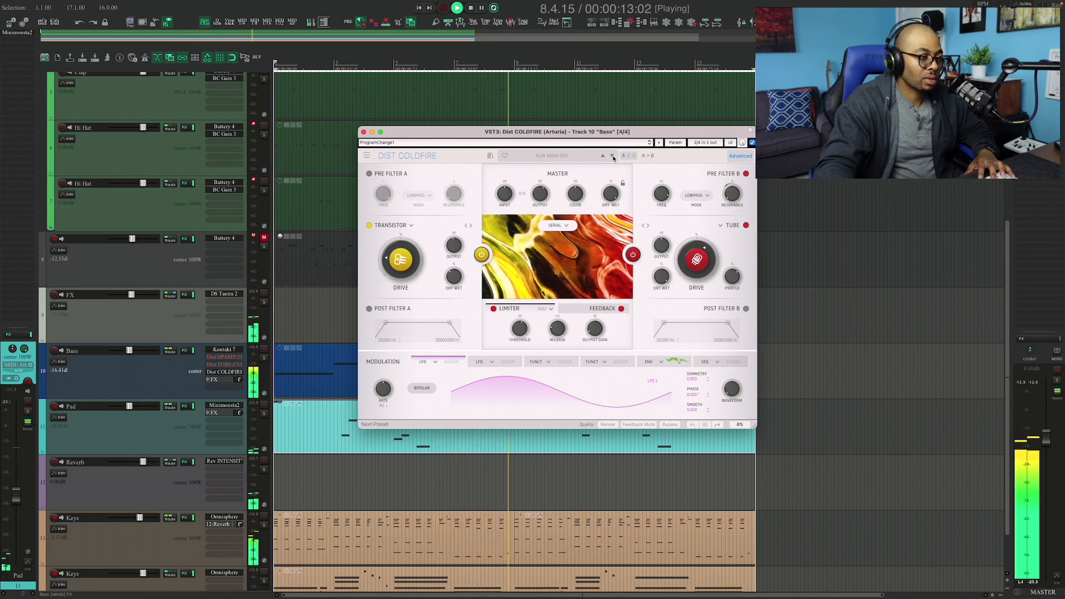
left_click(614, 159)
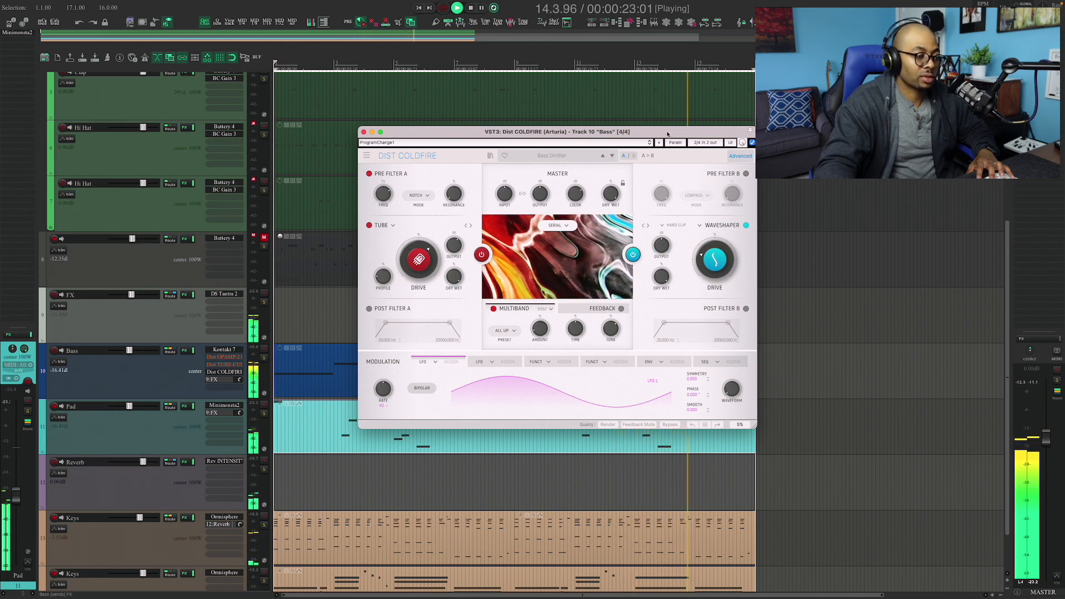
left_click_drag(667, 132, 646, 135)
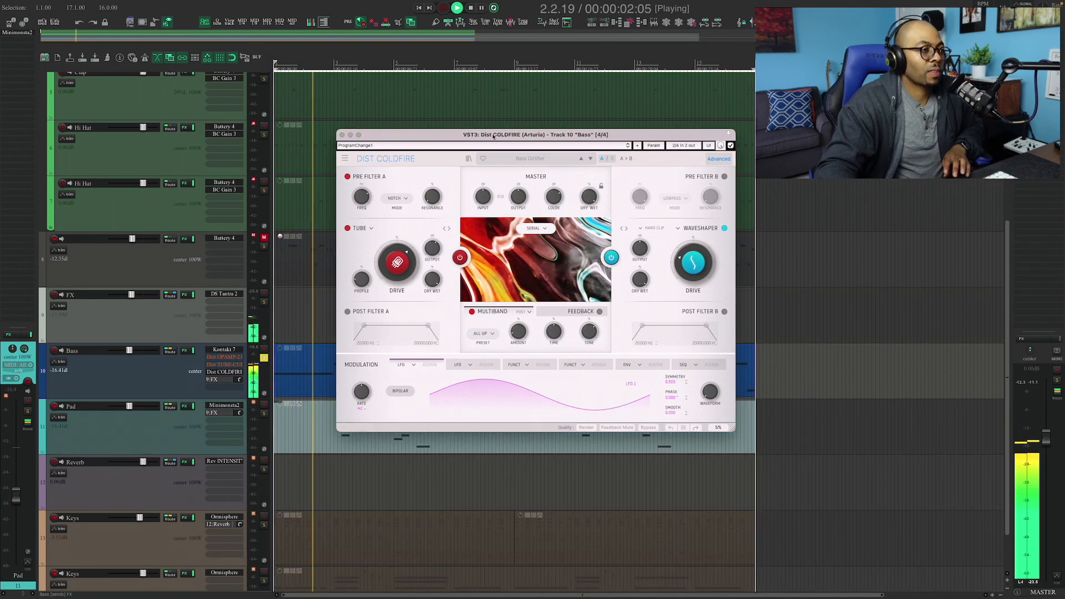
left_click_drag(494, 135, 509, 146)
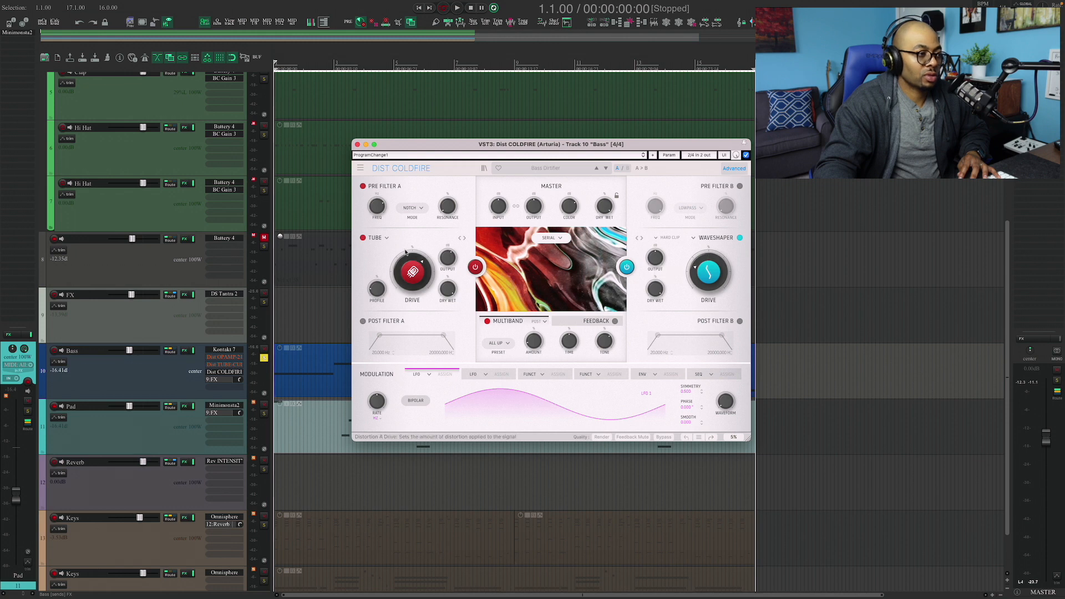
Start playback and show the Distortion Type list for COLDFIRE's module A (Tube)
key("space")
left_click(386, 239)
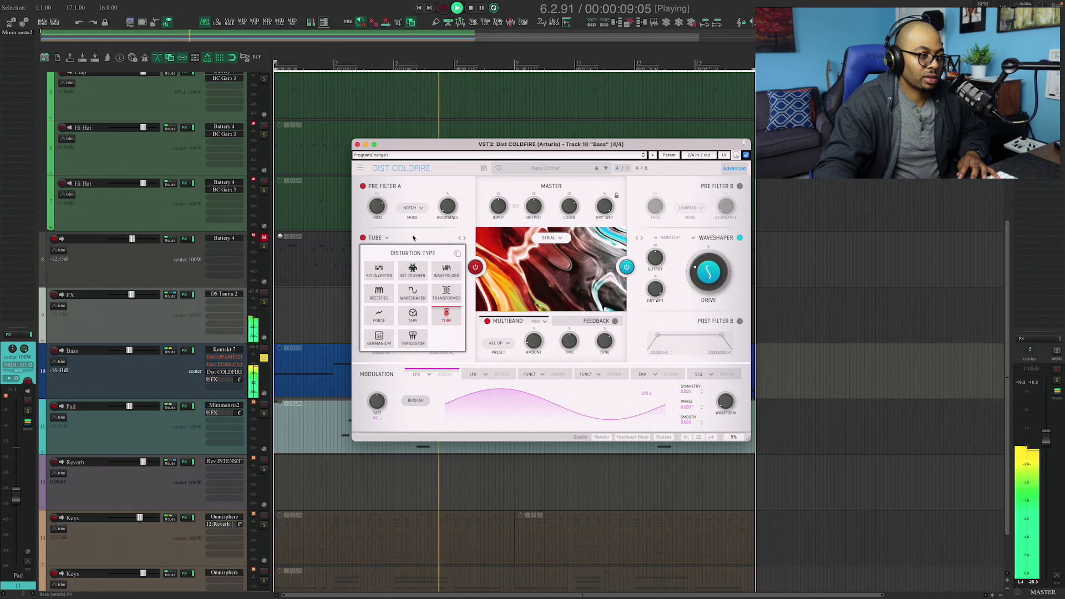
Try Coldfire's module routing in parallel and then stereo from the routing list
left_click(549, 239)
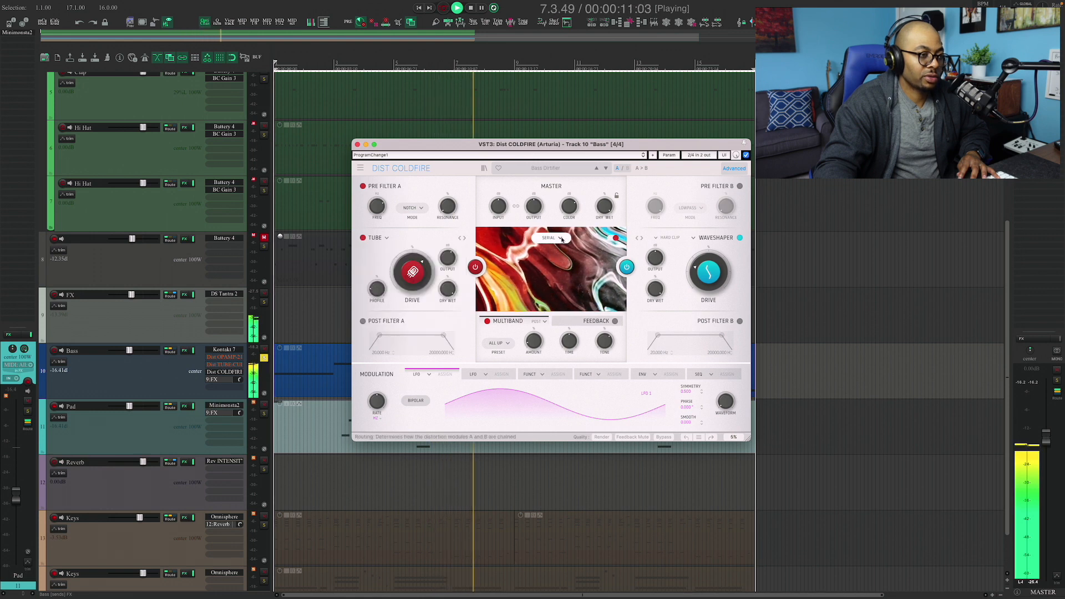
left_click(554, 239)
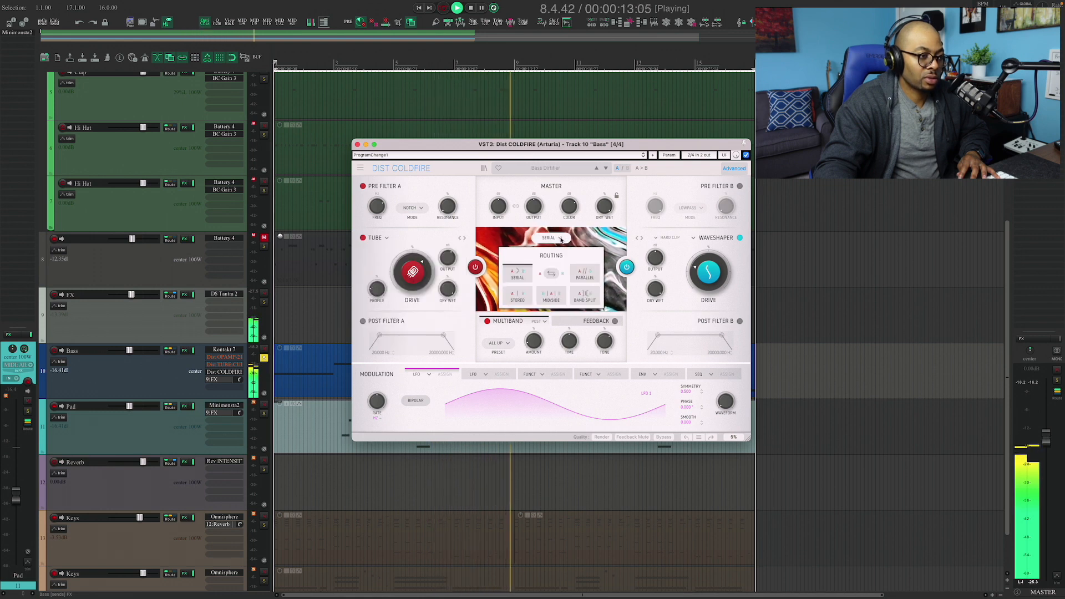
left_click(582, 274)
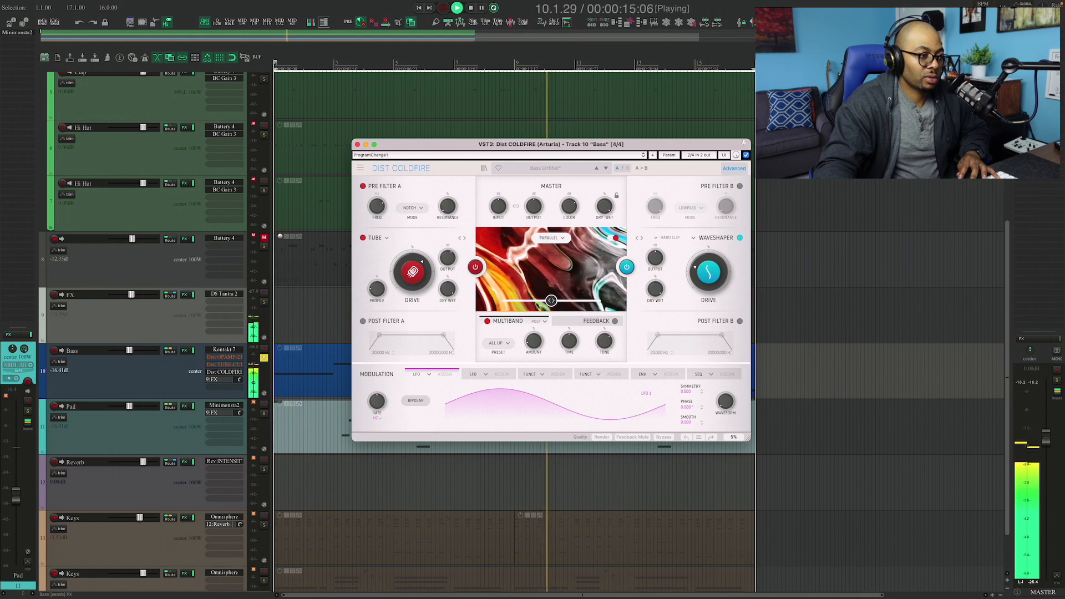
left_click(552, 238)
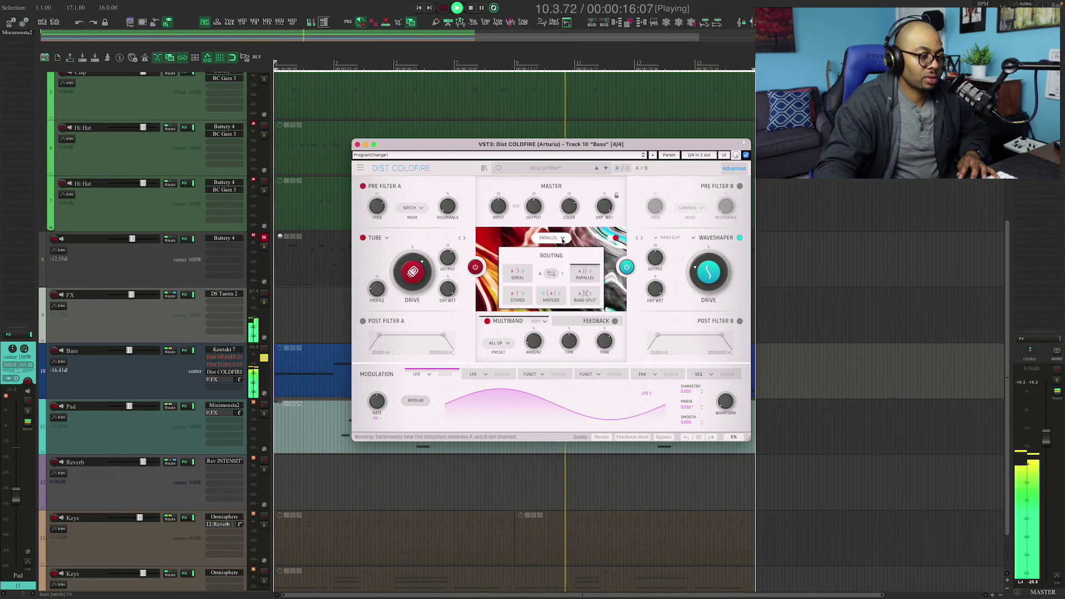
left_click(520, 300)
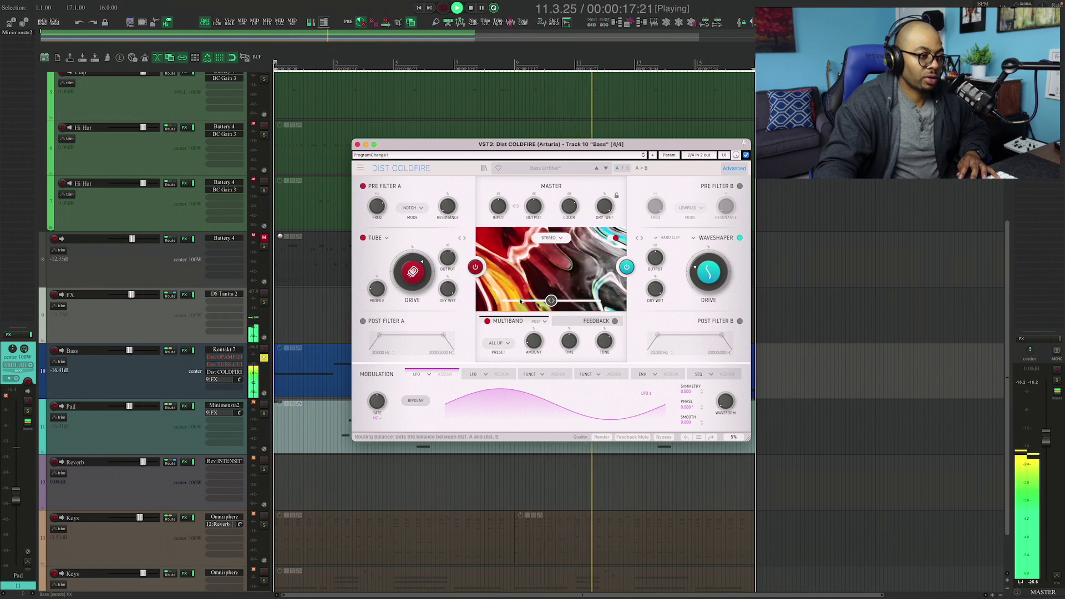
Switch the routing to mid/side, then settle on band split for the two distortions
left_click(561, 239)
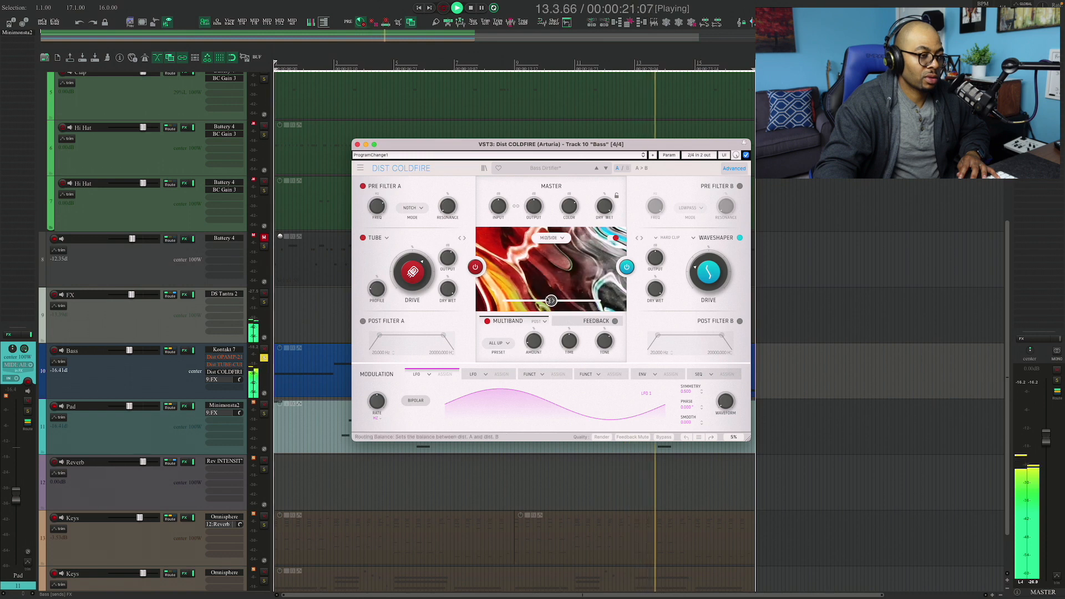
left_click(552, 287)
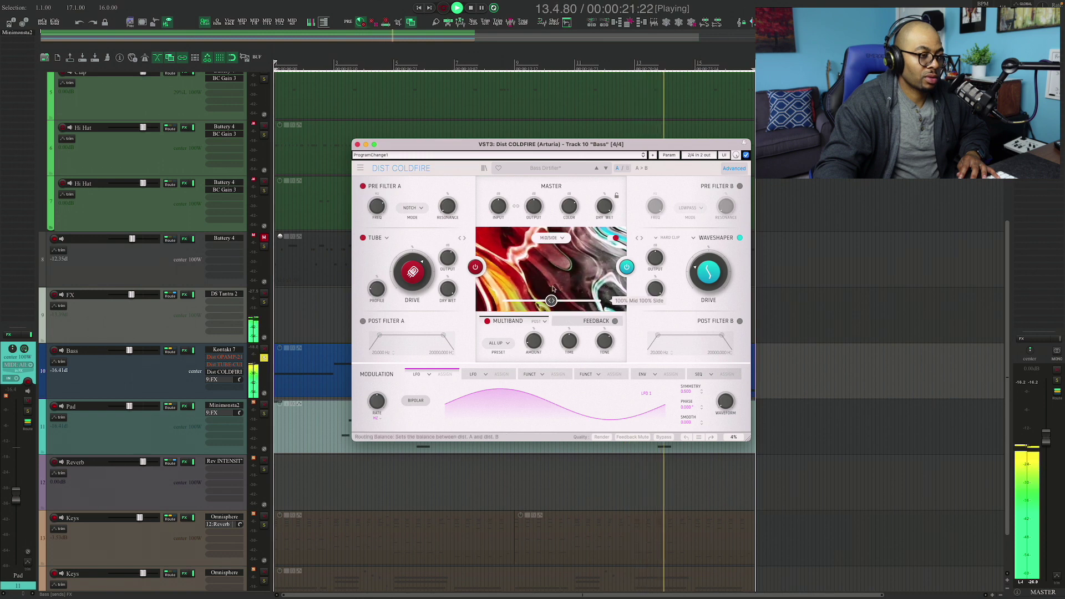
left_click(564, 239)
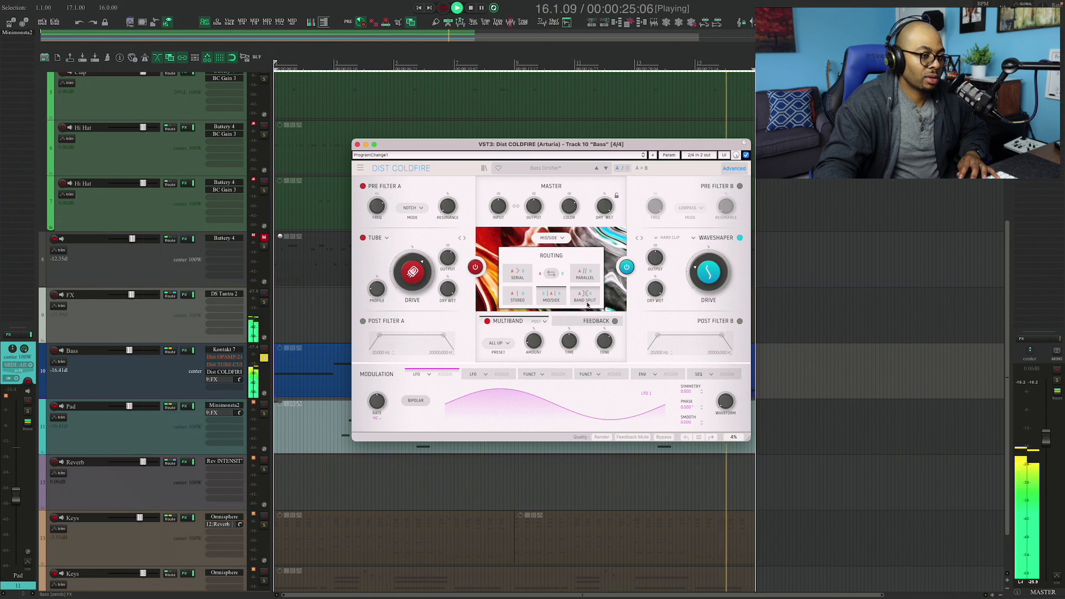
left_click(586, 303)
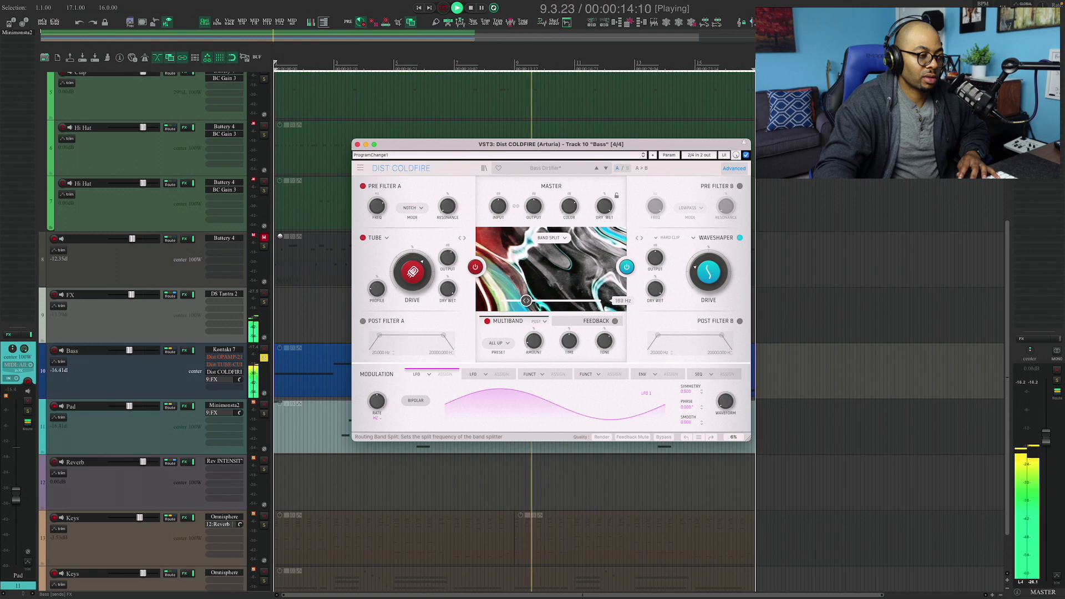
Raise the band-split crossover, toggle distortions A and B off and back on, and make A Germanium
mouse_move(526, 301)
left_mouse_down()
mouse_move(592, 301)
mouse_move(531, 301)
mouse_move(561, 301)
left_mouse_up()
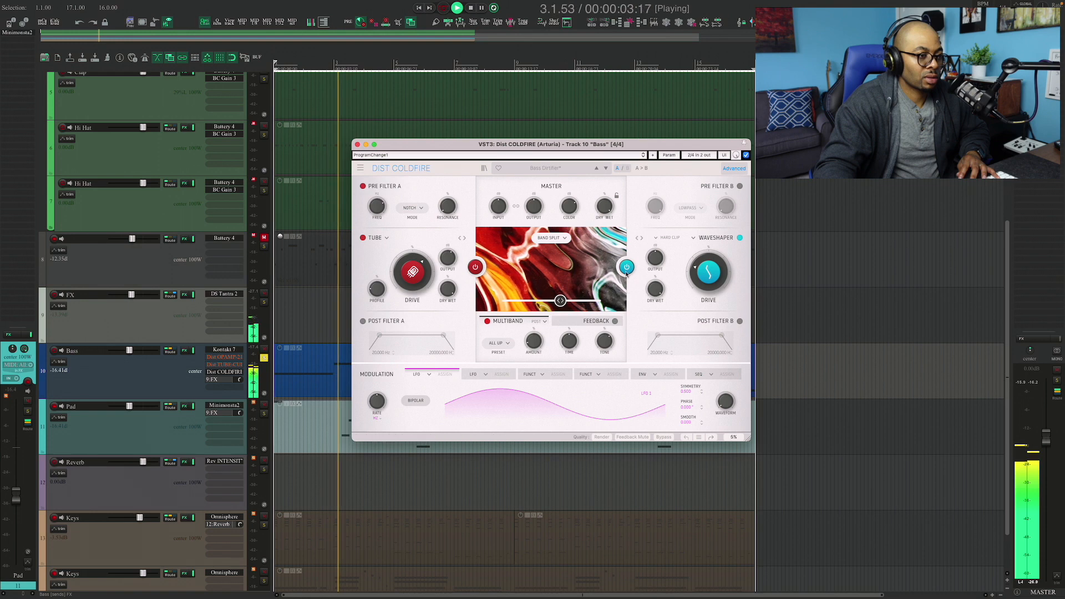
left_click(626, 266)
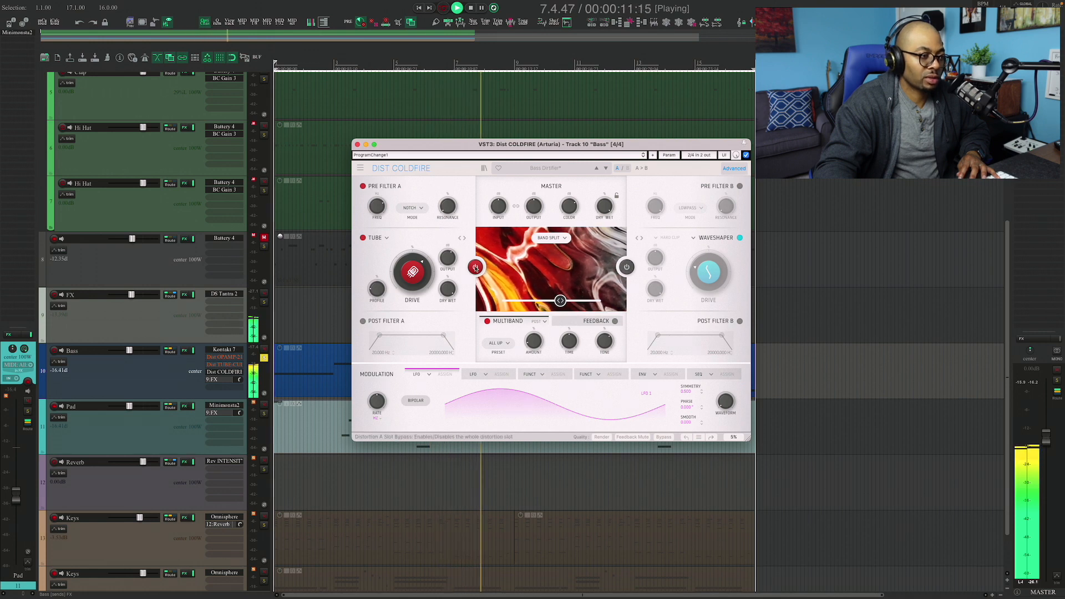
left_click(476, 267)
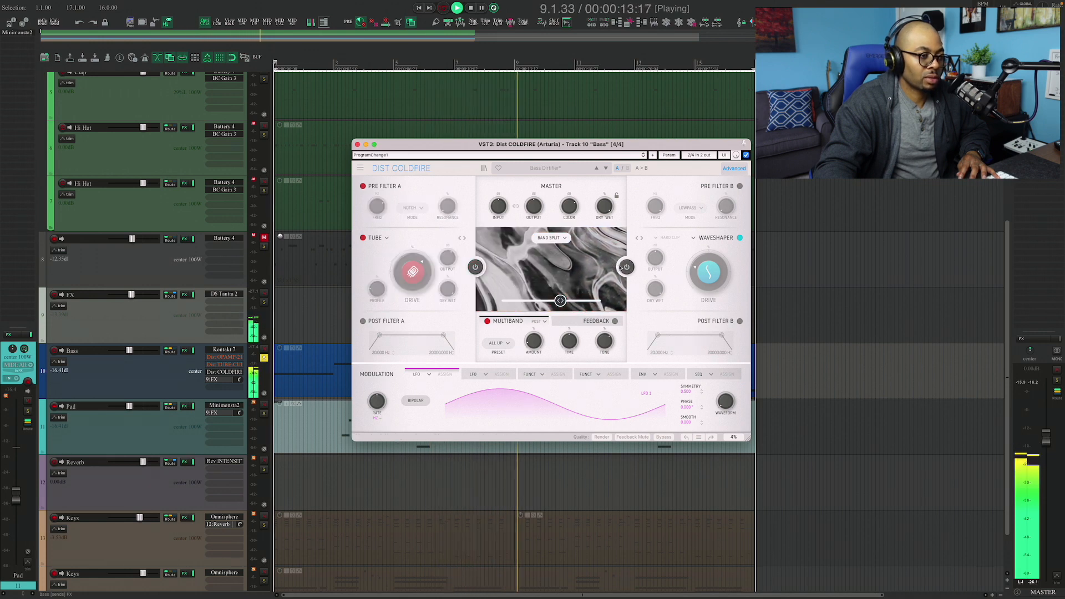
left_click(627, 267)
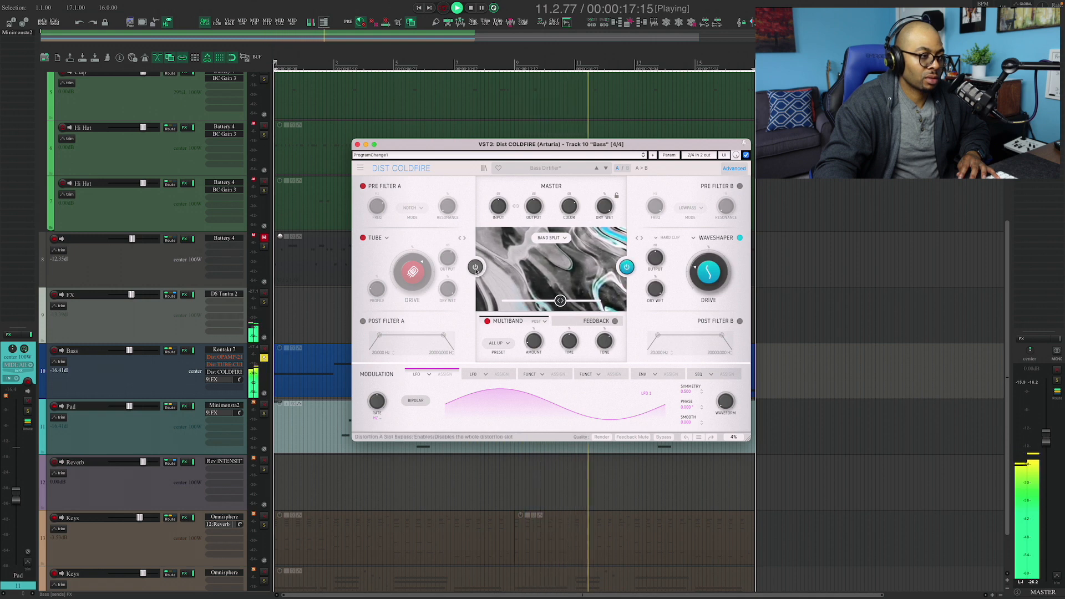
left_click(475, 268)
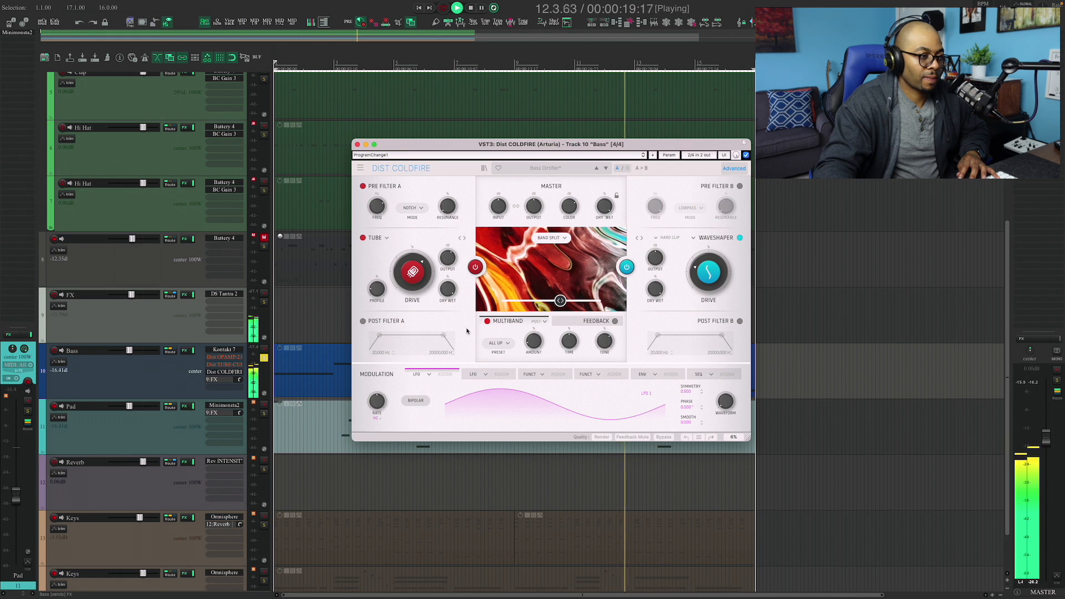
left_click(465, 237)
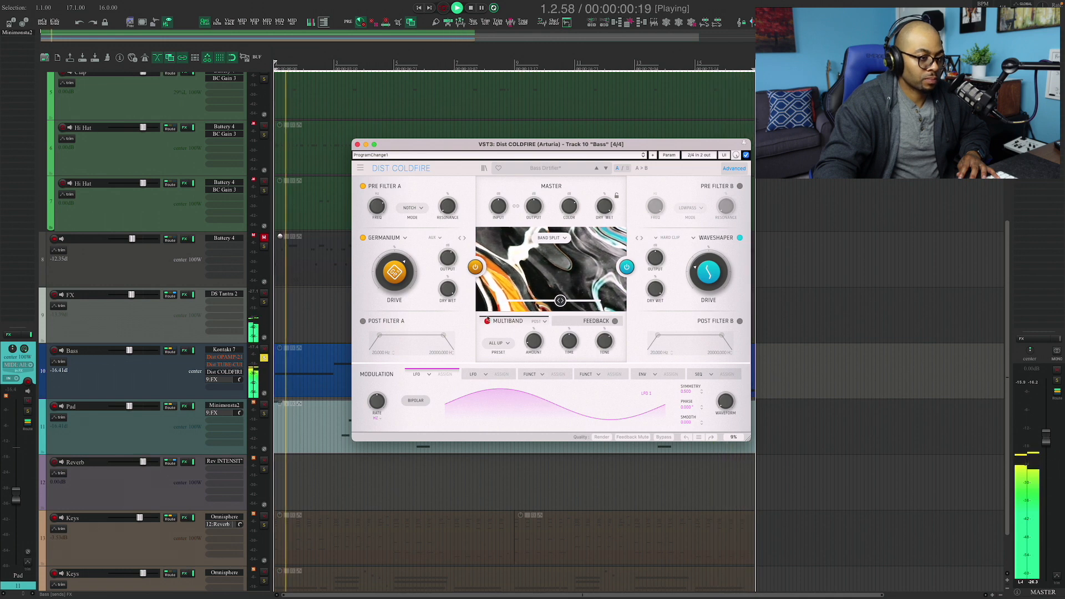
Try Compressor and Limiter dynamics, return to Multiband, and enable Post Filter A
left_click(544, 321)
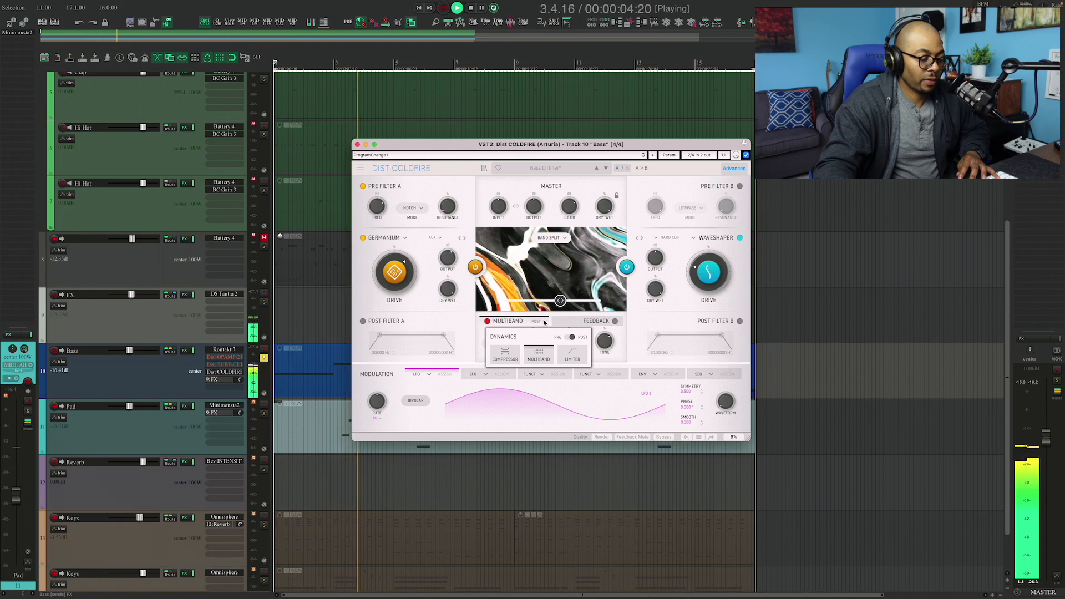
left_click(504, 354)
left_click(544, 321)
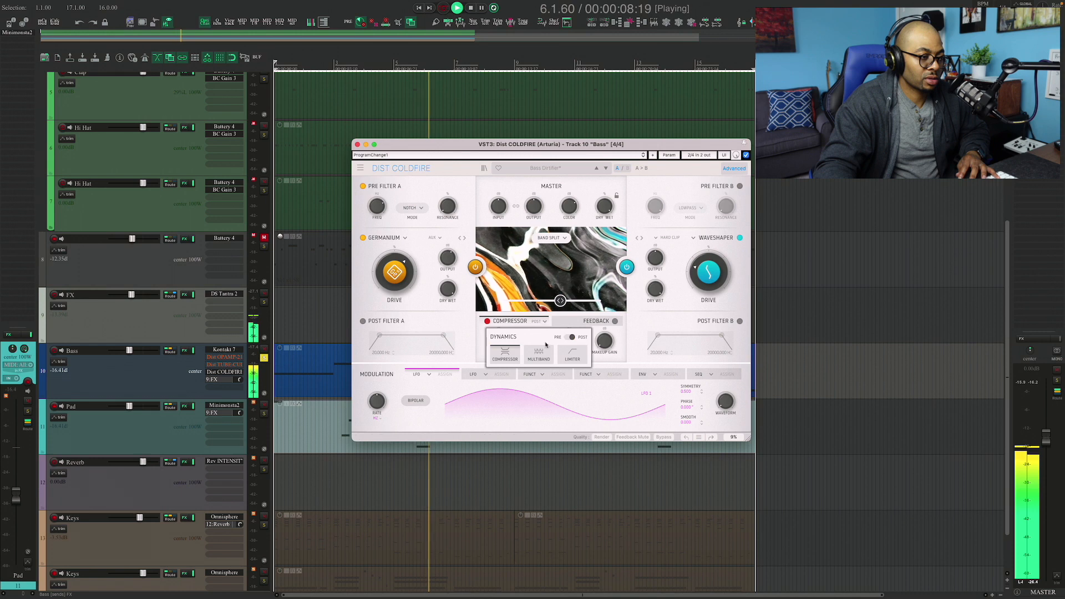
left_click(546, 356)
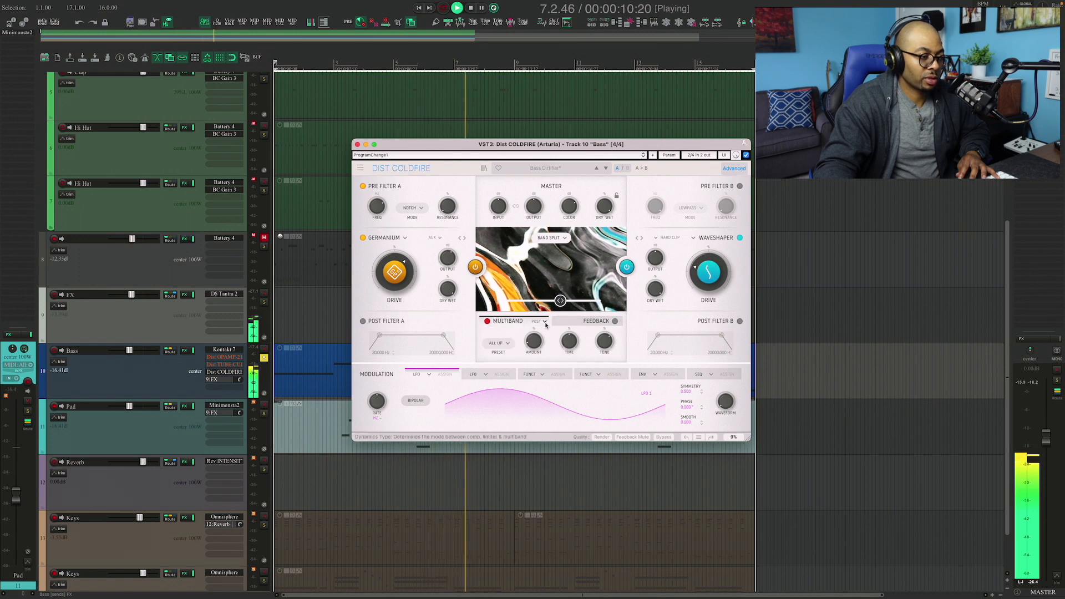
left_click(543, 321)
left_click(546, 366)
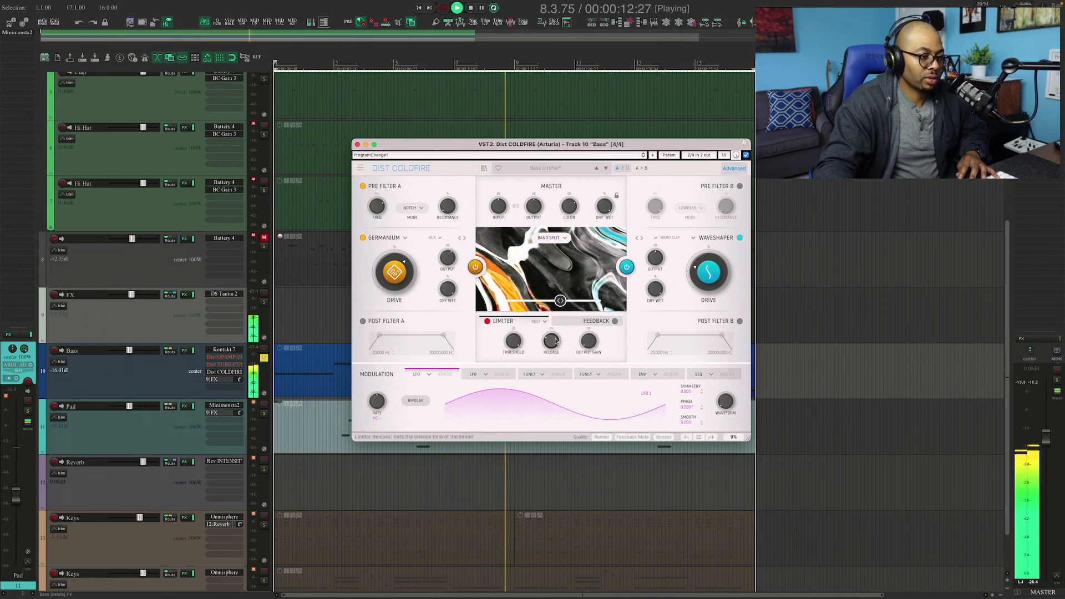
left_click(543, 321)
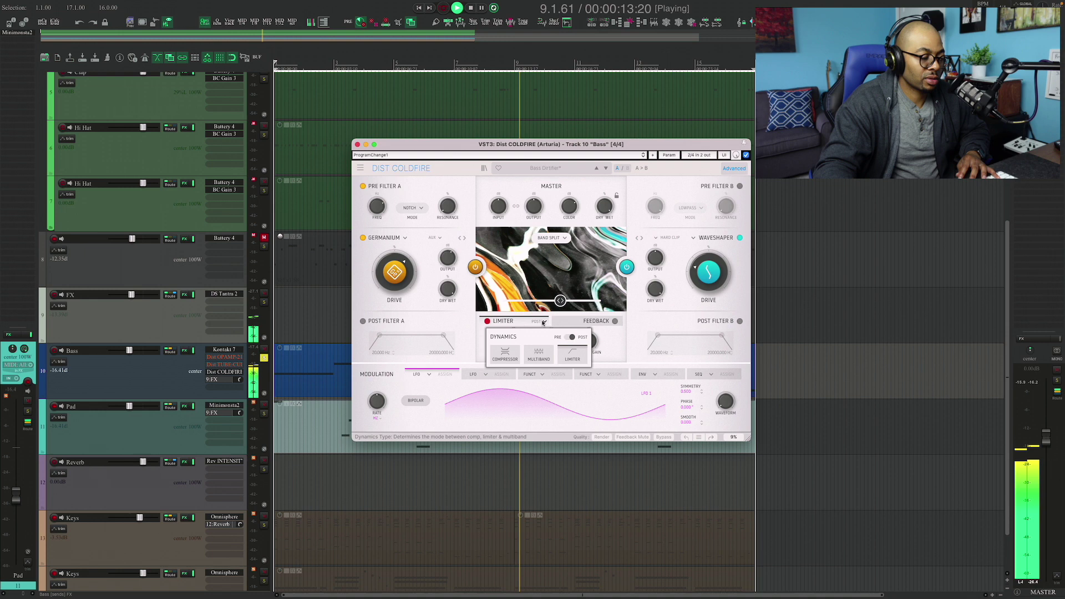
left_click(540, 357)
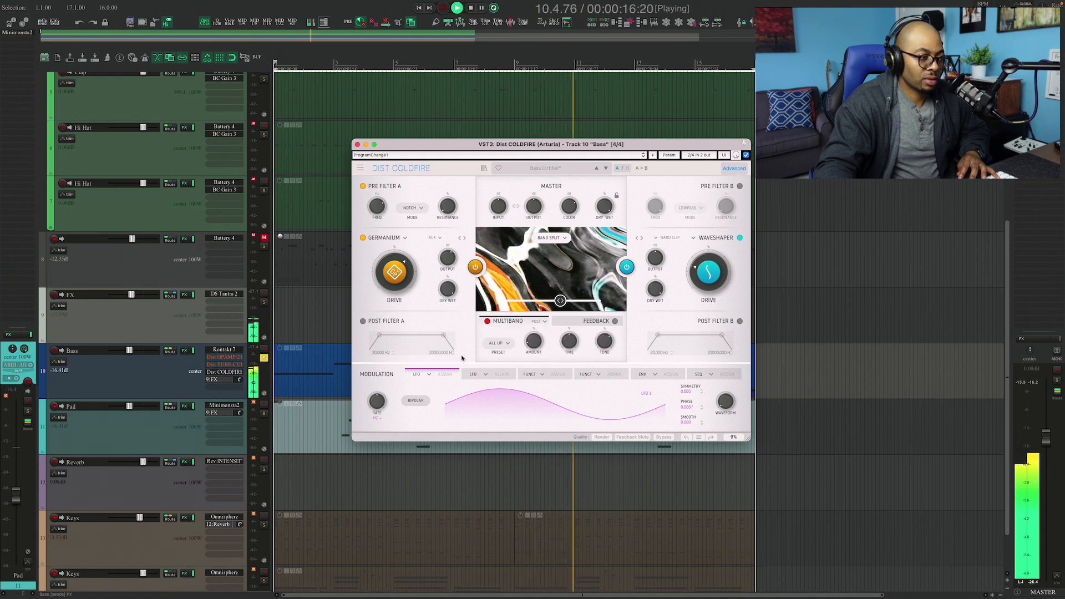
left_click(364, 320)
Set Post Filter A's high-pass cutoff, enable feedback and raise its filter to 43% high-pass
mouse_move(379, 336)
left_mouse_down()
mouse_move(404, 338)
mouse_move(388, 338)
left_mouse_up()
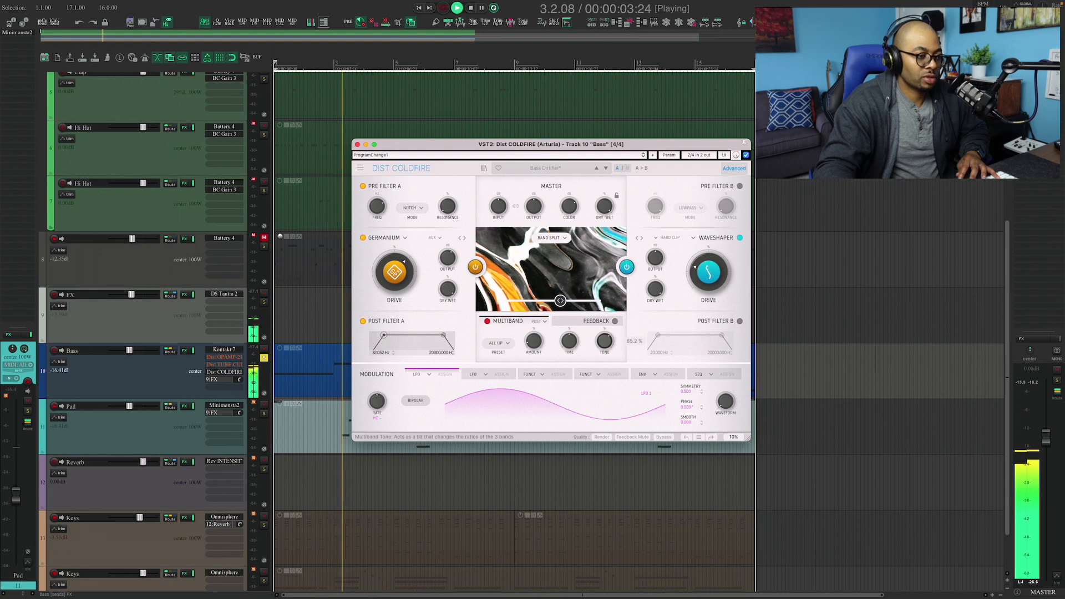
mouse_move(604, 341)
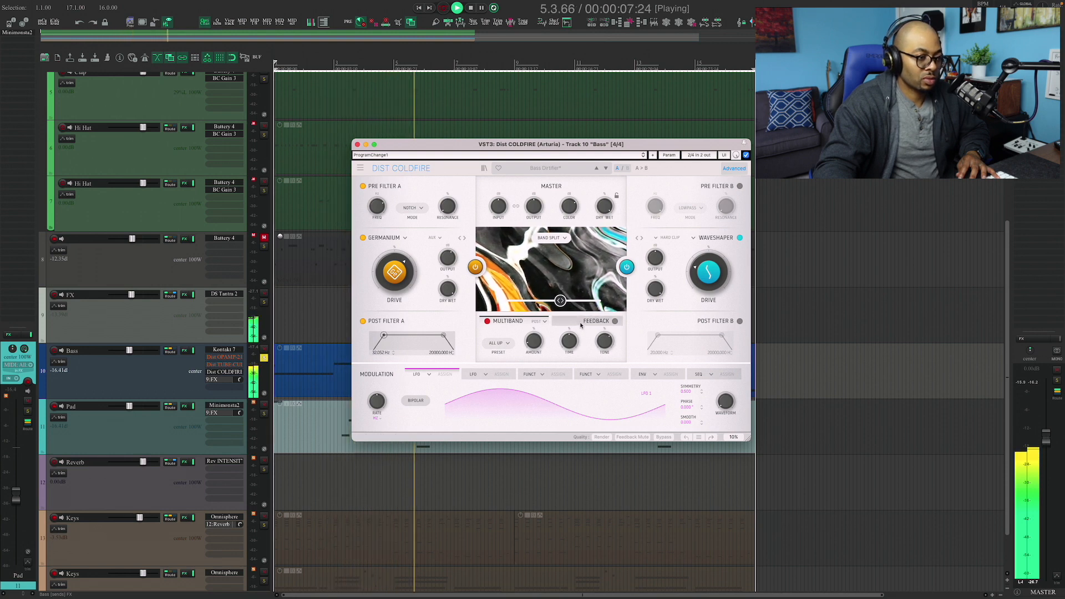
left_click(616, 321)
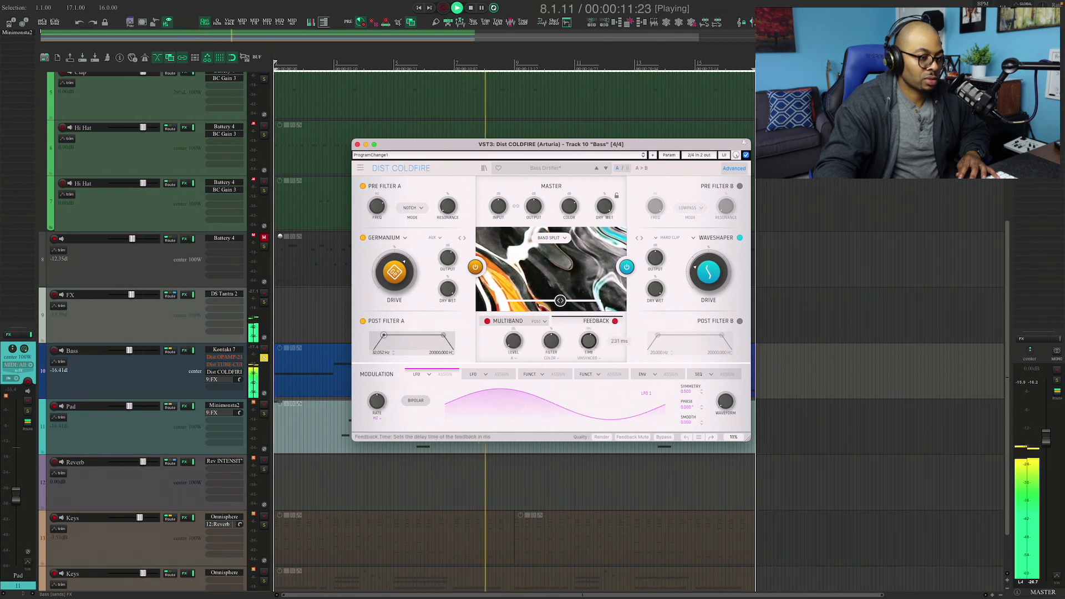
mouse_move(552, 341)
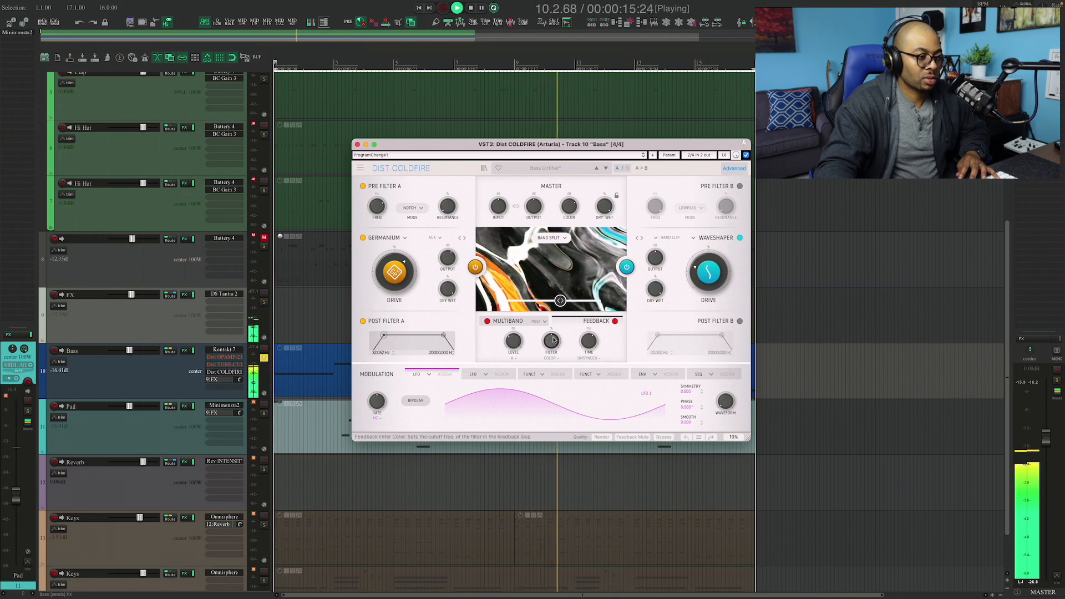
mouse_move(589, 341)
left_click_drag(588, 343, 589, 343)
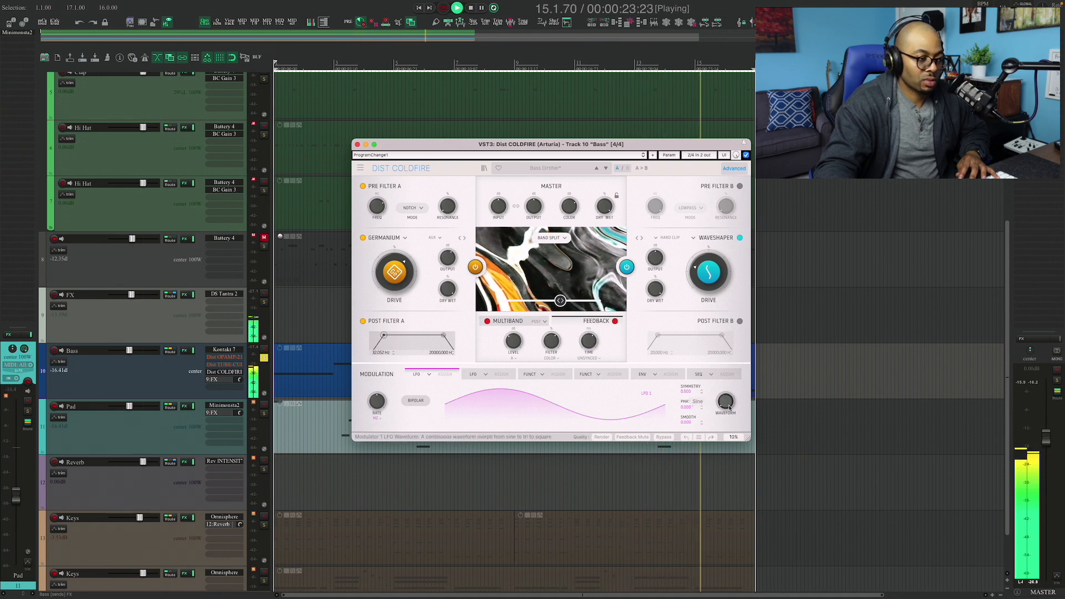
Make the LFO bipolar, morph its waveform toward square and slightly lower its rate
left_click(417, 402)
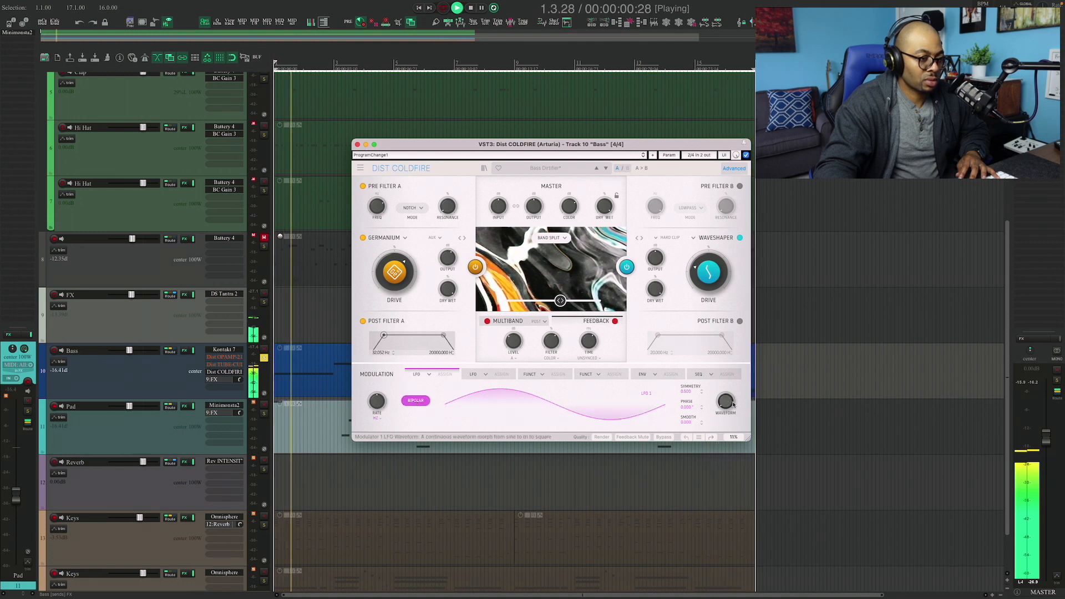
left_click_drag(691, 402, 691, 391)
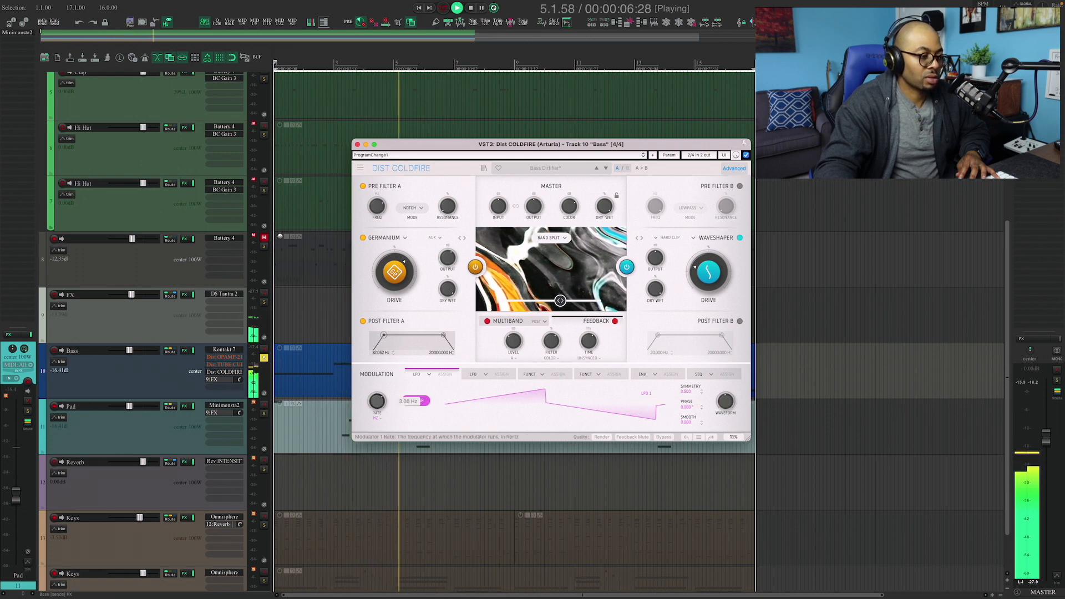
left_click_drag(376, 401, 377, 401)
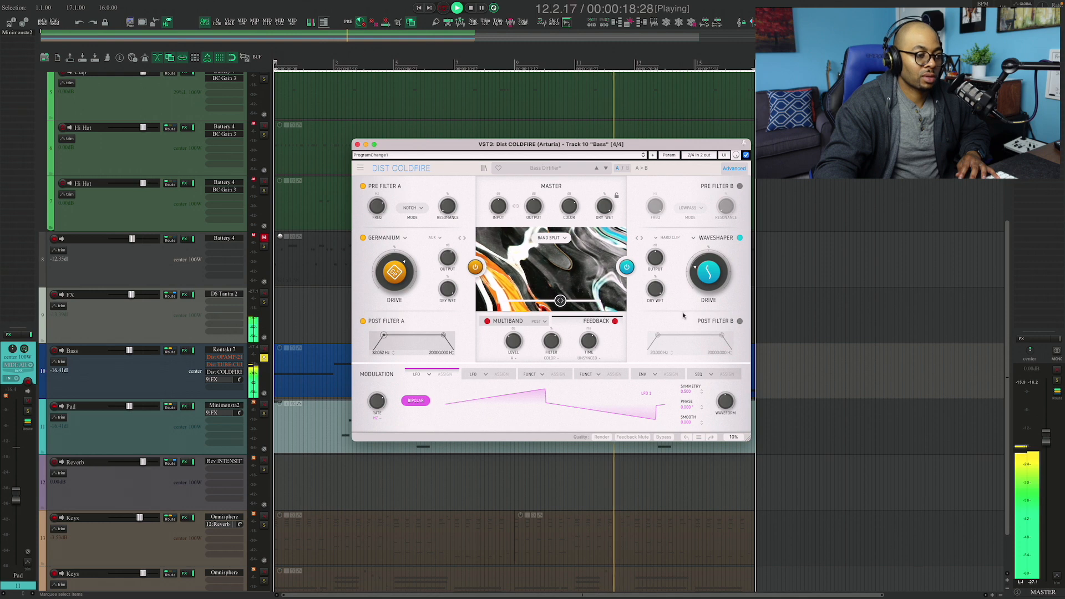
Unsolo the Bass track and close the Coldfire window so all three FX windows show
left_click(263, 358)
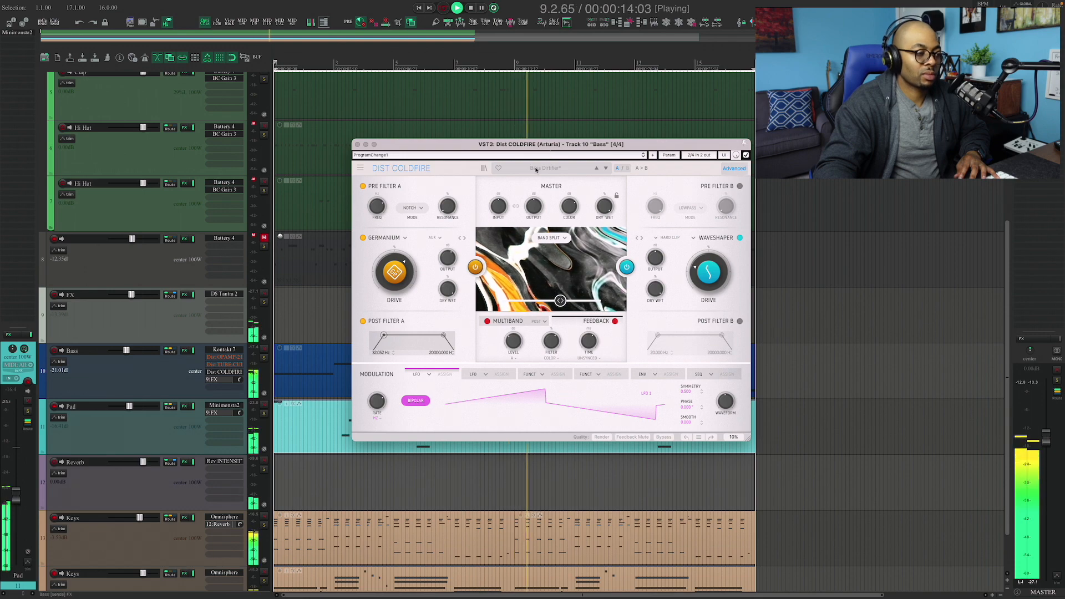
left_click(358, 146)
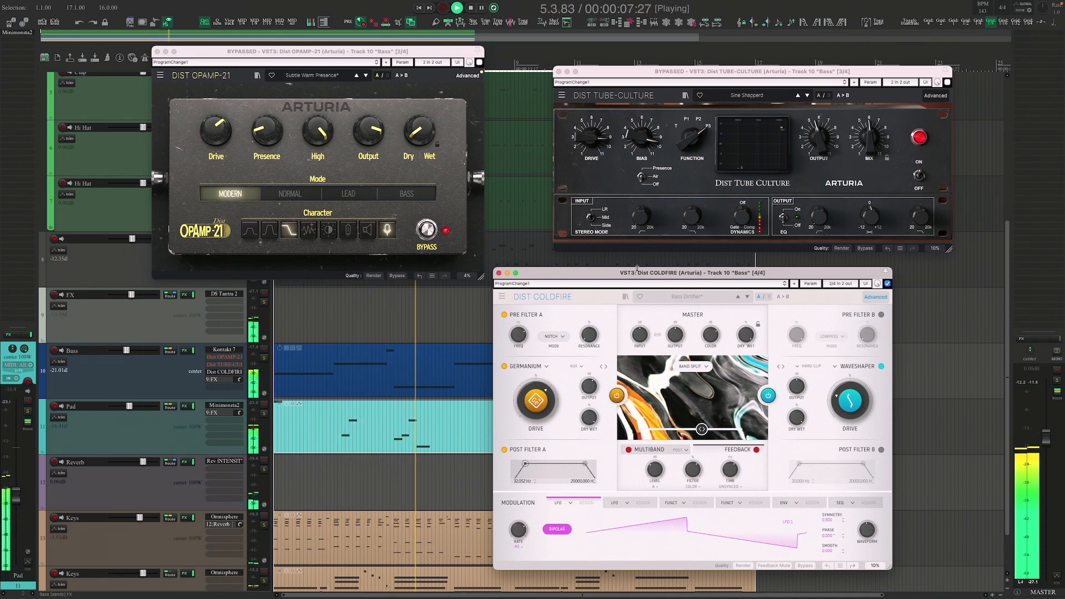
Stop playback with spacebar, returning the playhead to the start
key("space")
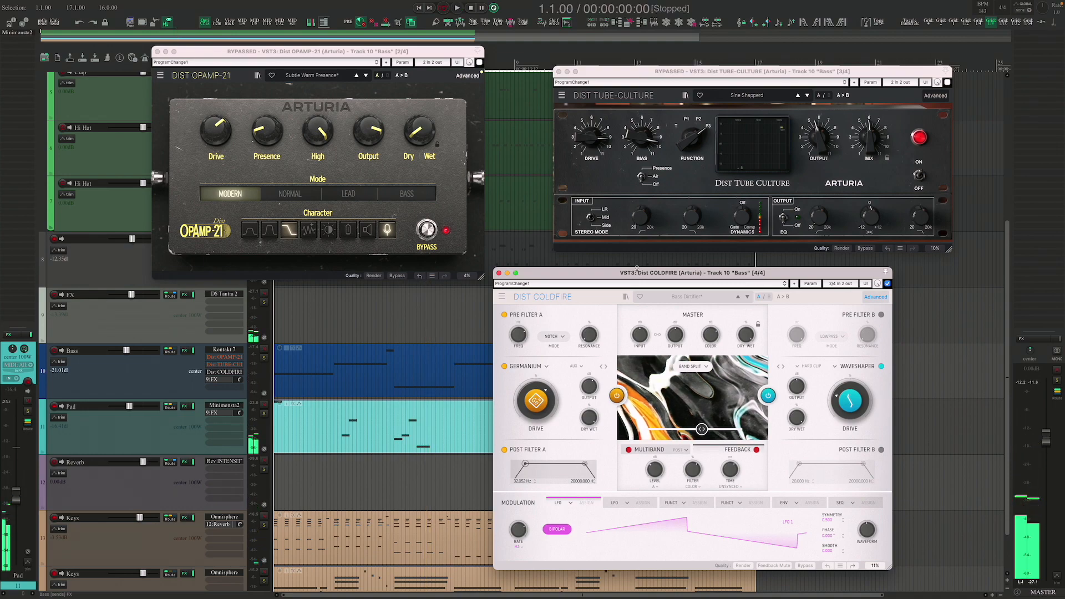